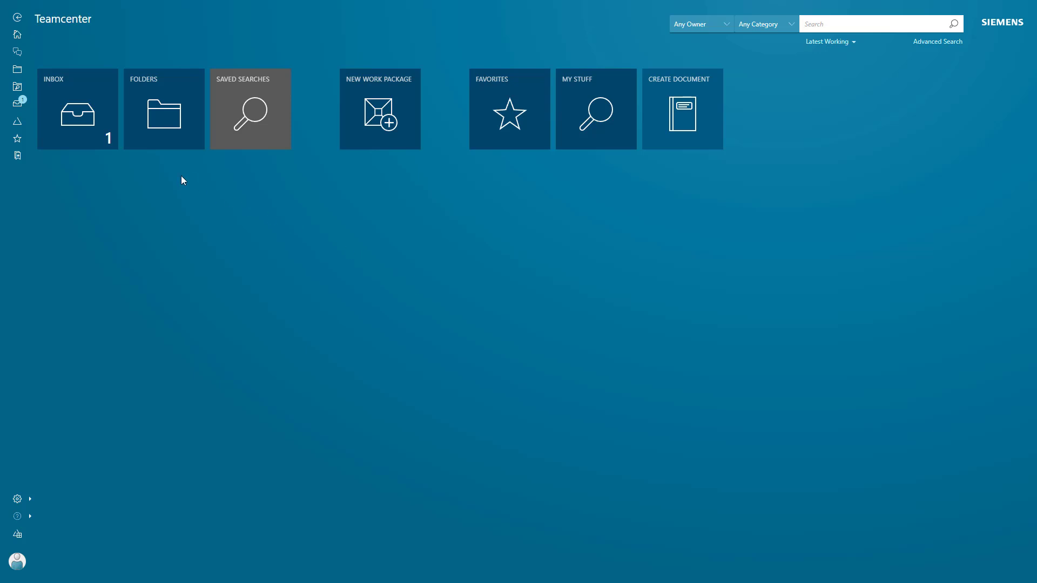
Open the wingtip replacement change notice ECN-000020 from the inbox and display its manufacturing impact
left_click(84, 127)
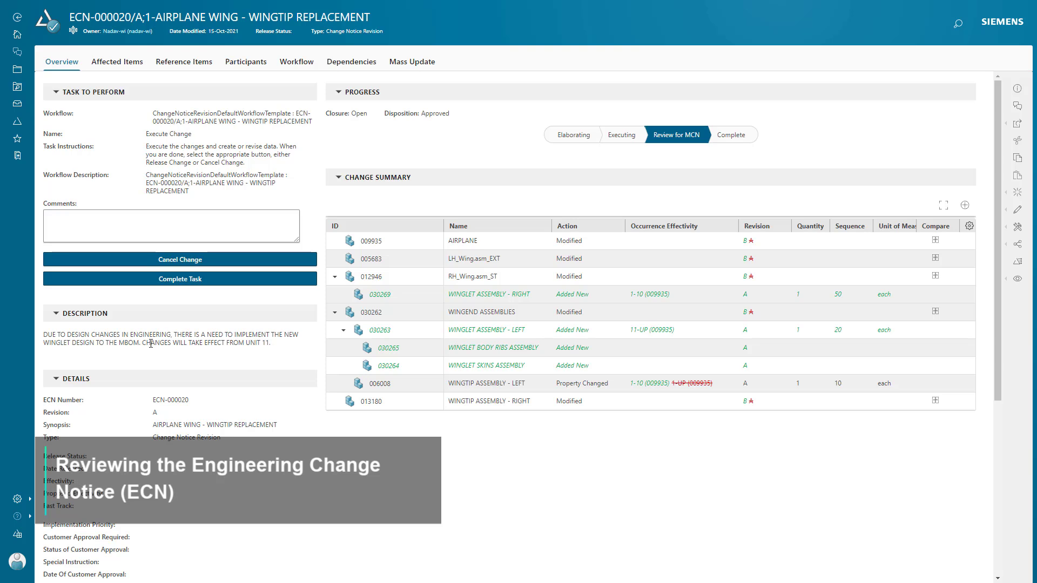
left_click(467, 297)
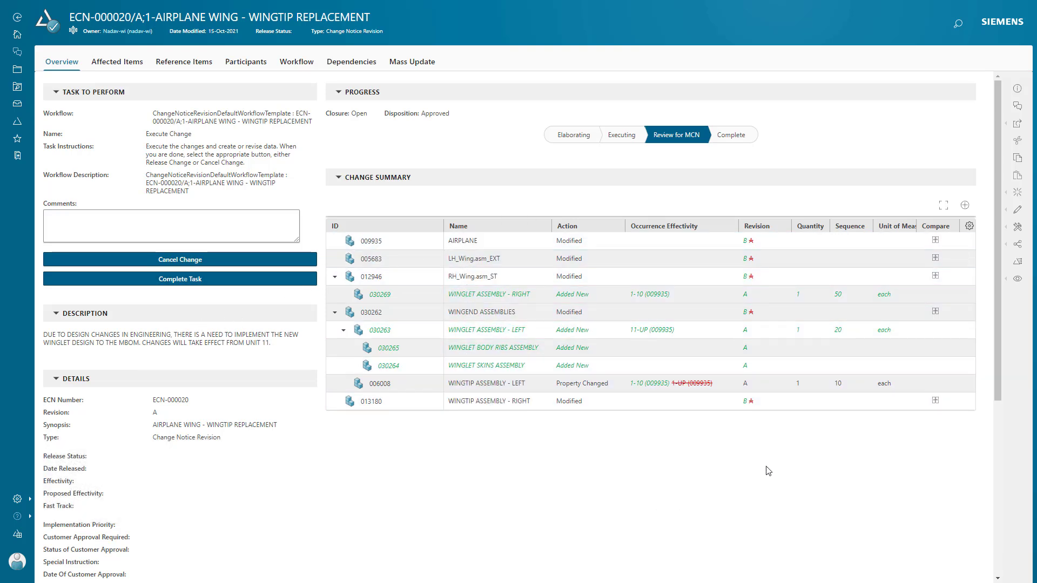
left_click(1020, 264)
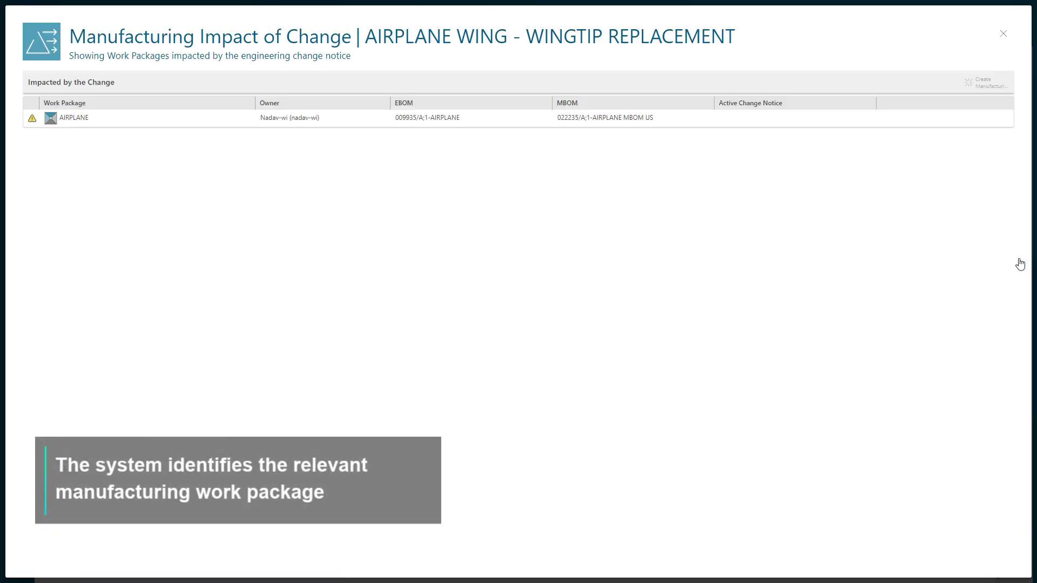
Create a manufacturing change notice for the AIRPLANE work package with synopsis "MCN FOR DESIGN CHANGES IMPLEMENTATION" and a description citing the EBOM wing design changes
left_click(718, 119)
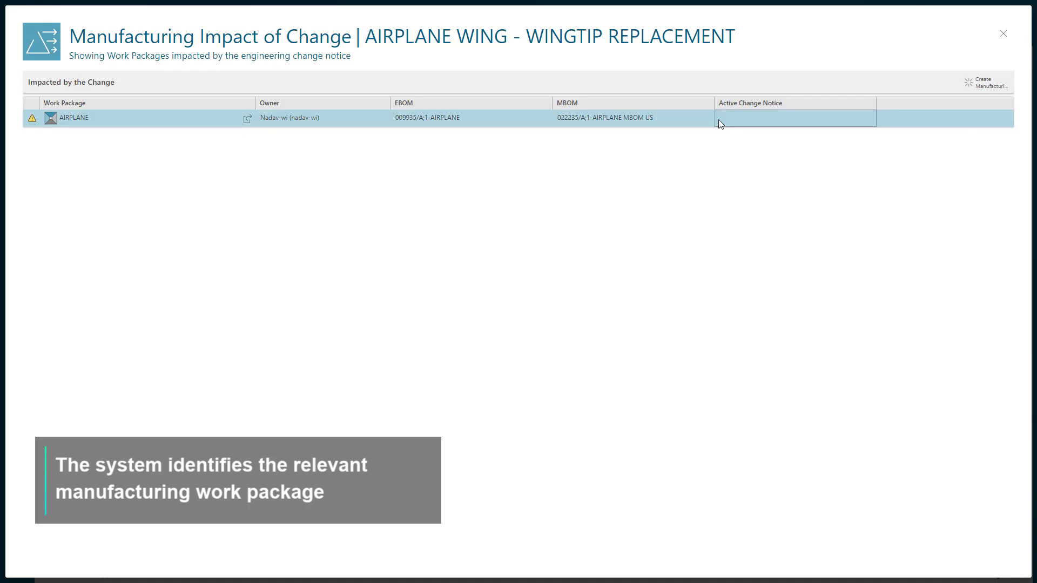
left_click(980, 82)
left_click(569, 286)
type("MCN FOR DESIGN CHANGES IMPLEMENTATION")
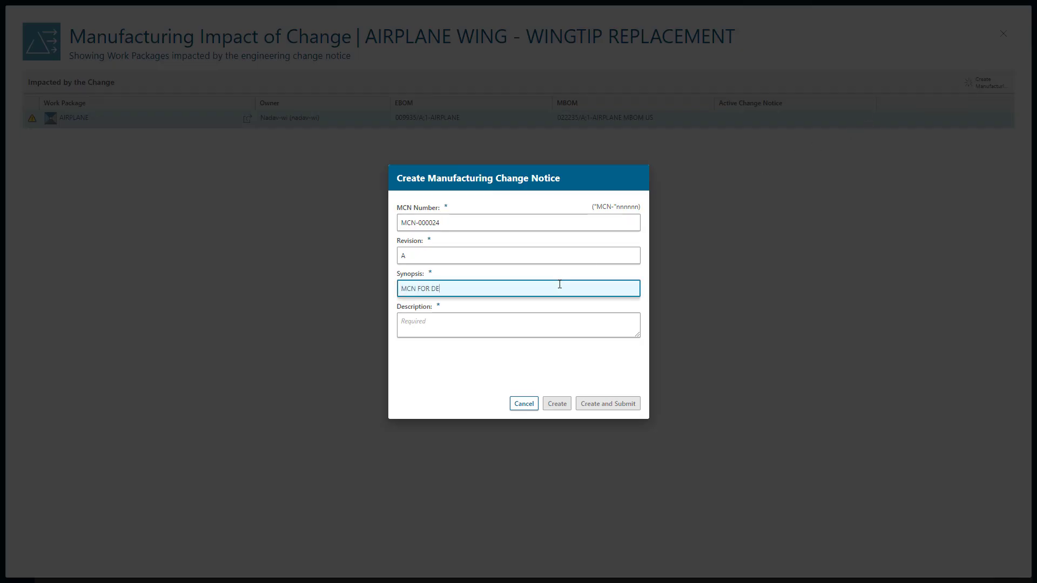
left_click(613, 322)
type("DUE TO DESIGN CHANGES IN THE EBOM FOR THE WINGS, THERE IS A NEED TO")
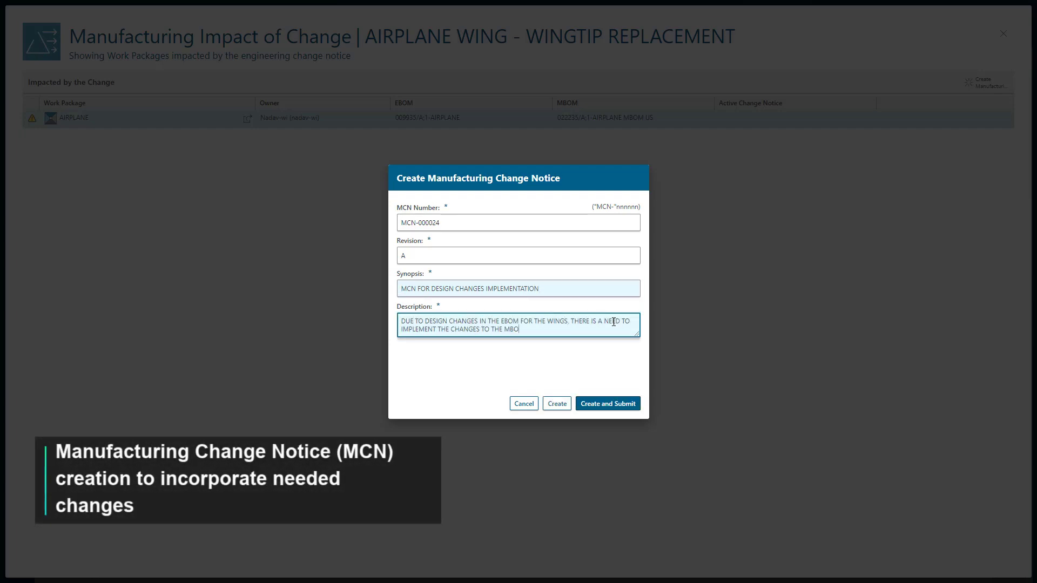
left_click(549, 412)
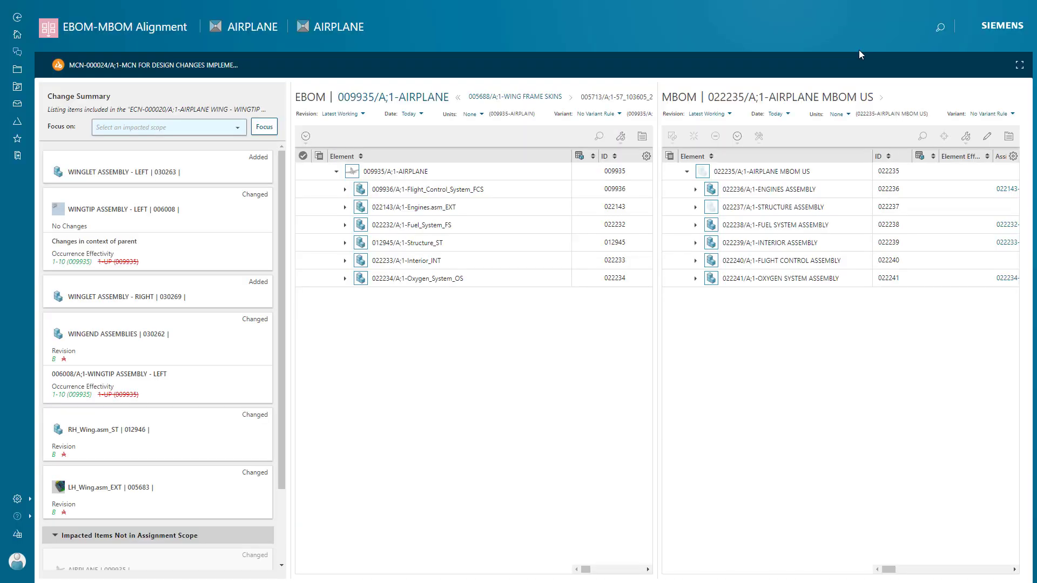
Show the 3D views of both the EBOM and MBOM, and focus the change summary on the WINGS ASSEMBLIES scope
left_click(641, 136)
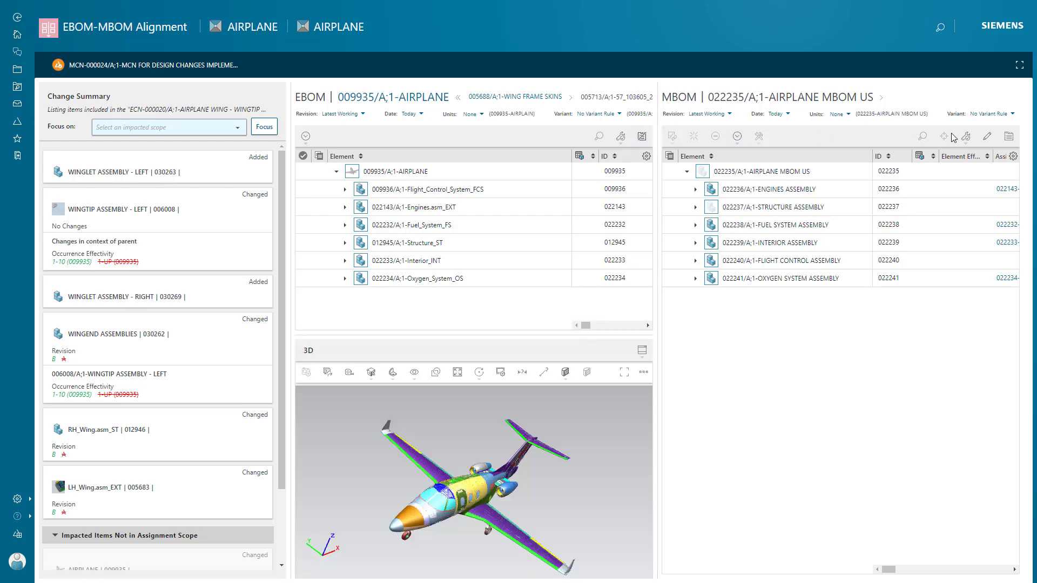
left_click(1007, 138)
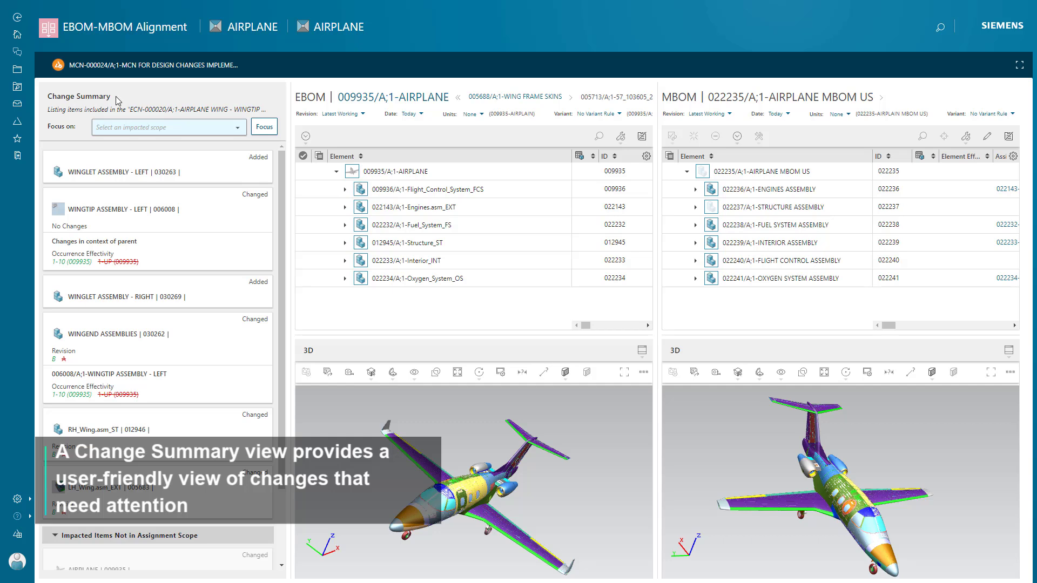
left_click_drag(283, 168, 281, 243)
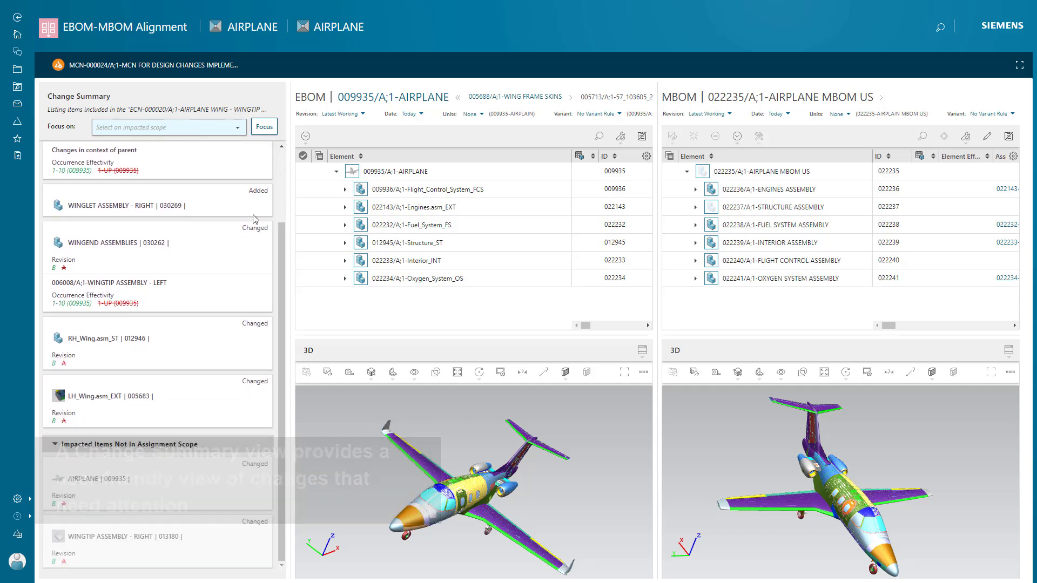
left_click(233, 135)
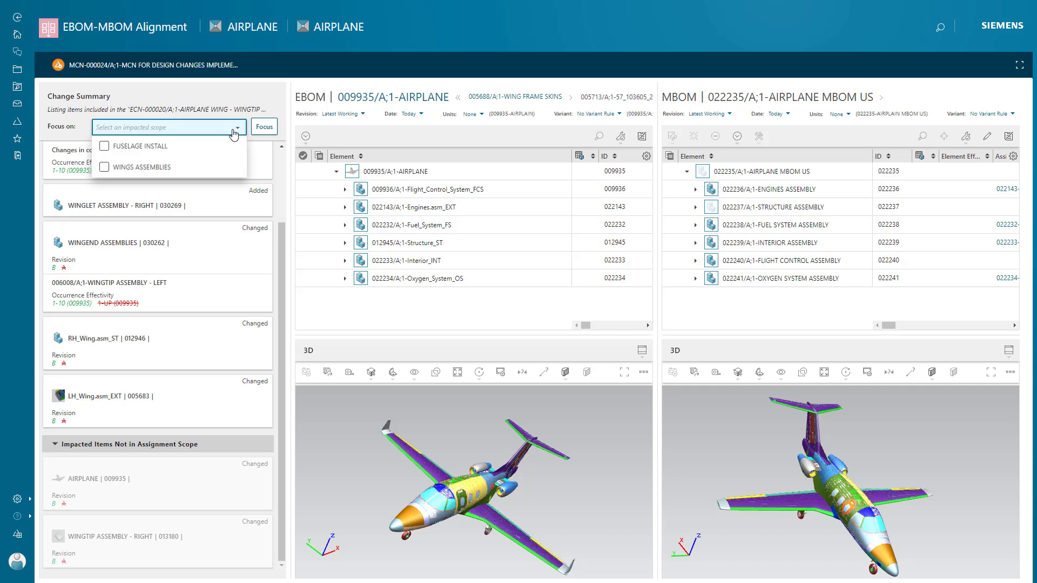
left_click(103, 167)
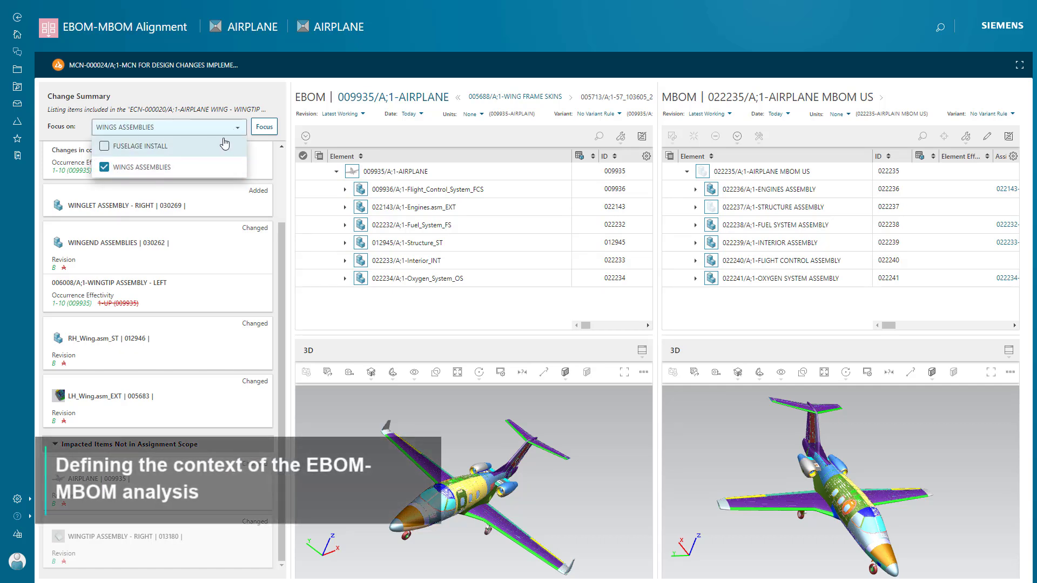
left_click(270, 132)
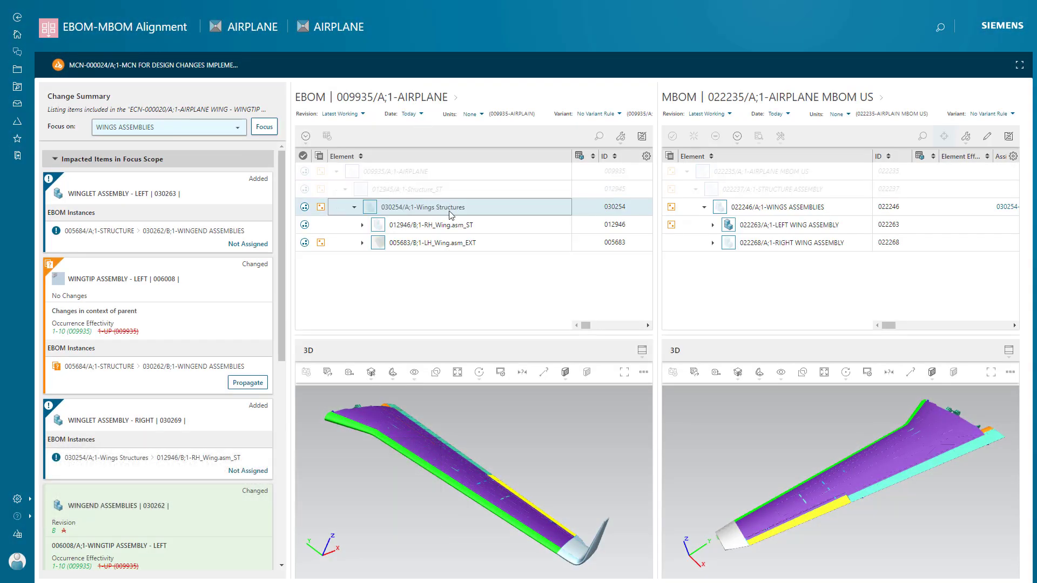
Locate WINGTIP ASSEMBLY - LEFT in the EBOM and MBOM, and propagate its occurrence effectivity change to the MBOM
left_click(87, 371)
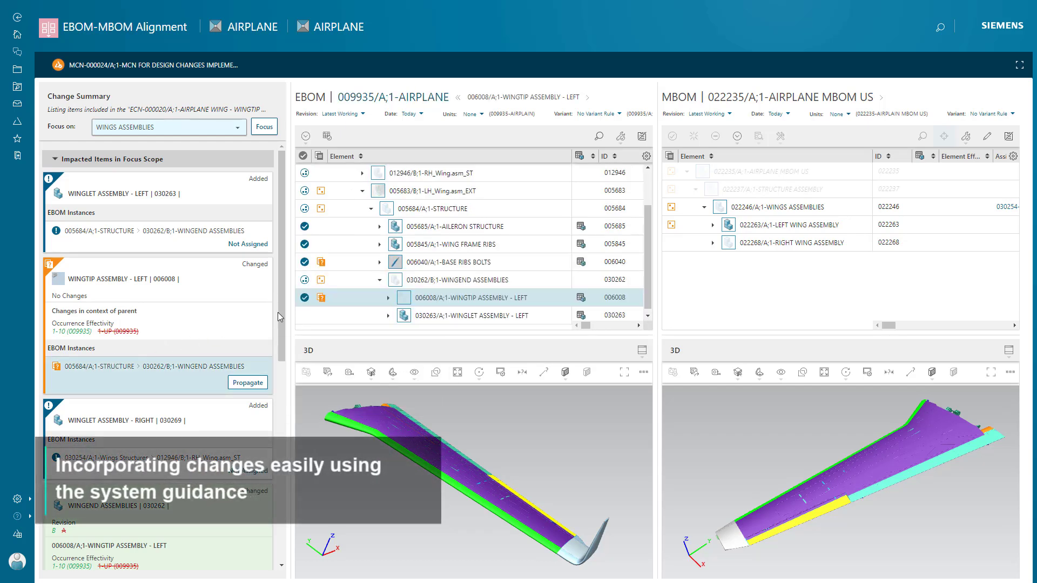
left_click(305, 298)
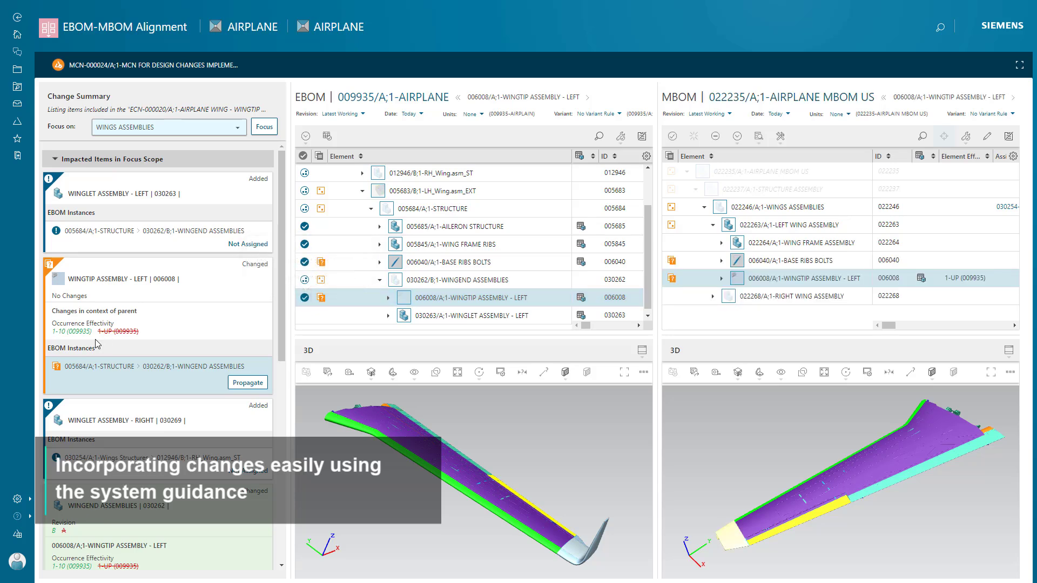
left_click(248, 382)
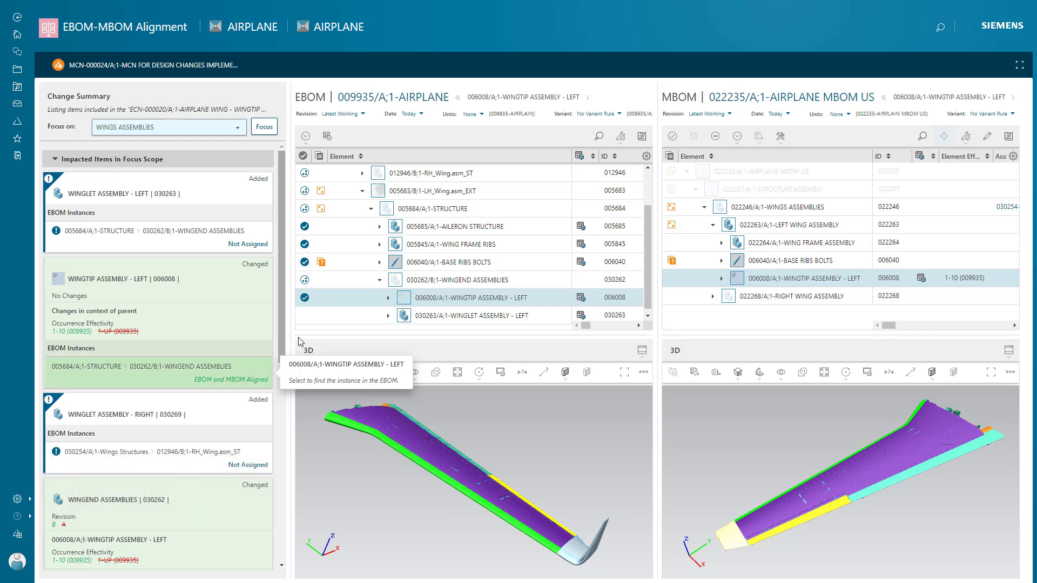
Add a group effectivity named "UNITS 11-UP" with units 11-UP for end item 009935-AIRPLAIN
left_click(621, 141)
left_click(653, 158)
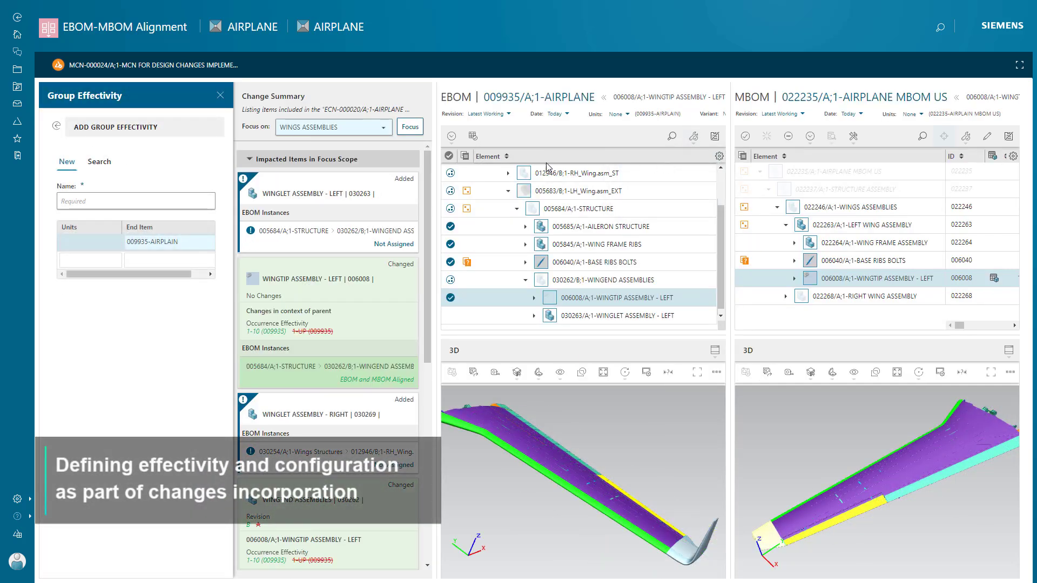
left_click(136, 198)
type("UNITS 11-UP")
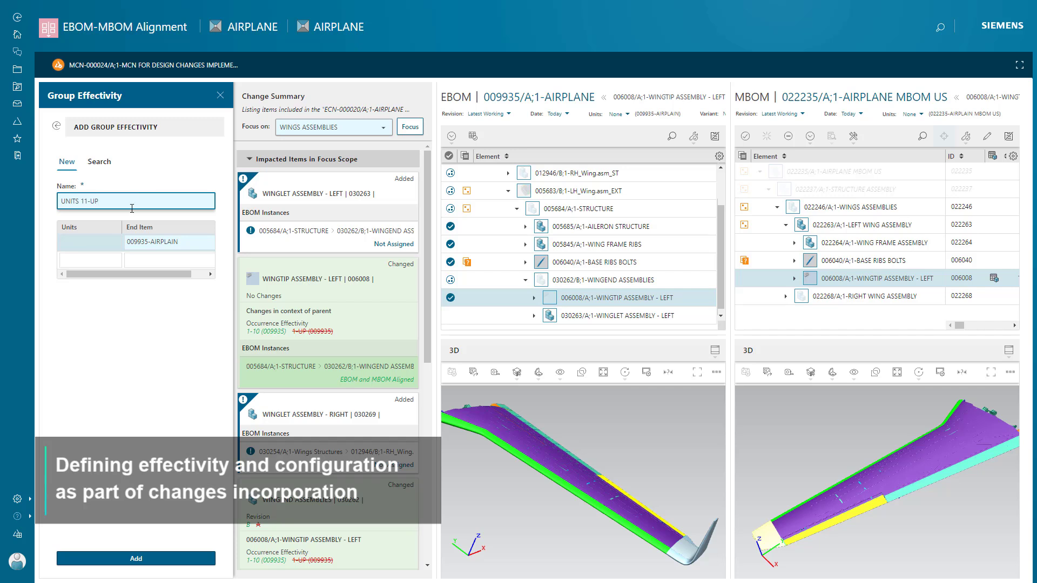
left_click(111, 246)
type("11-UP")
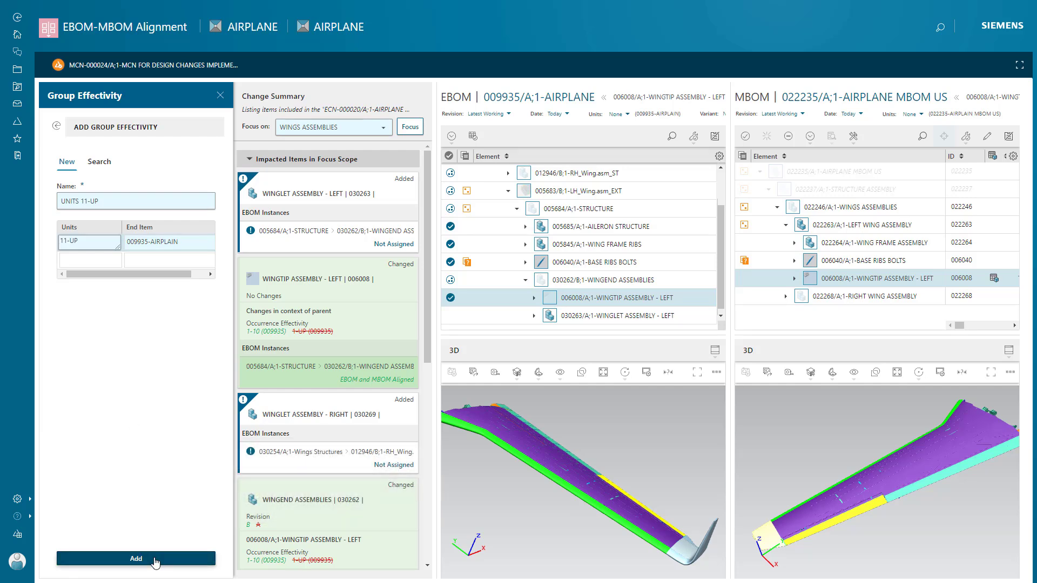
left_click(136, 558)
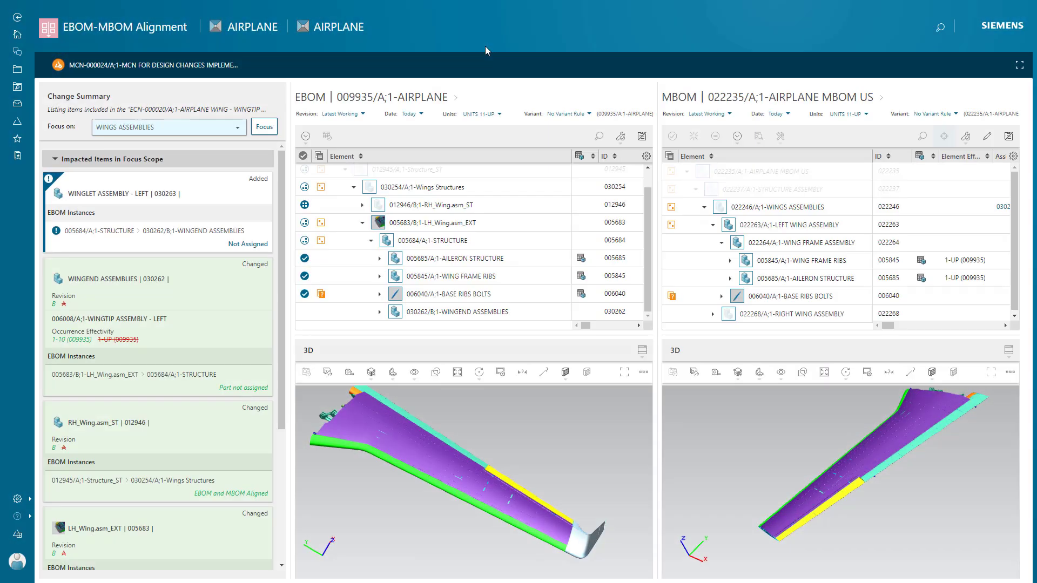
Revise the WINGS ASSEMBLIES element (022246) in the MBOM
left_click(799, 208)
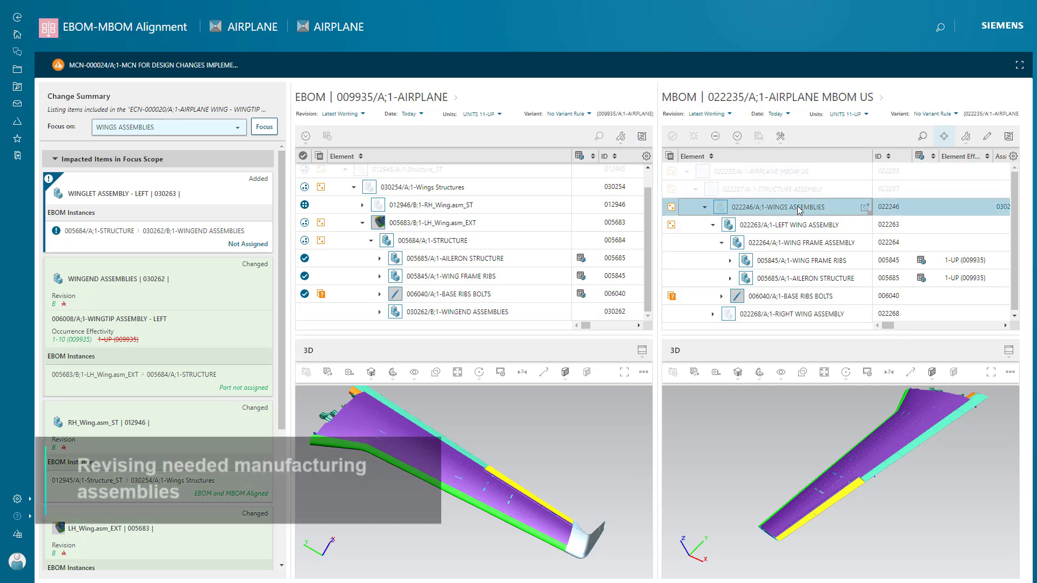
left_click(779, 139)
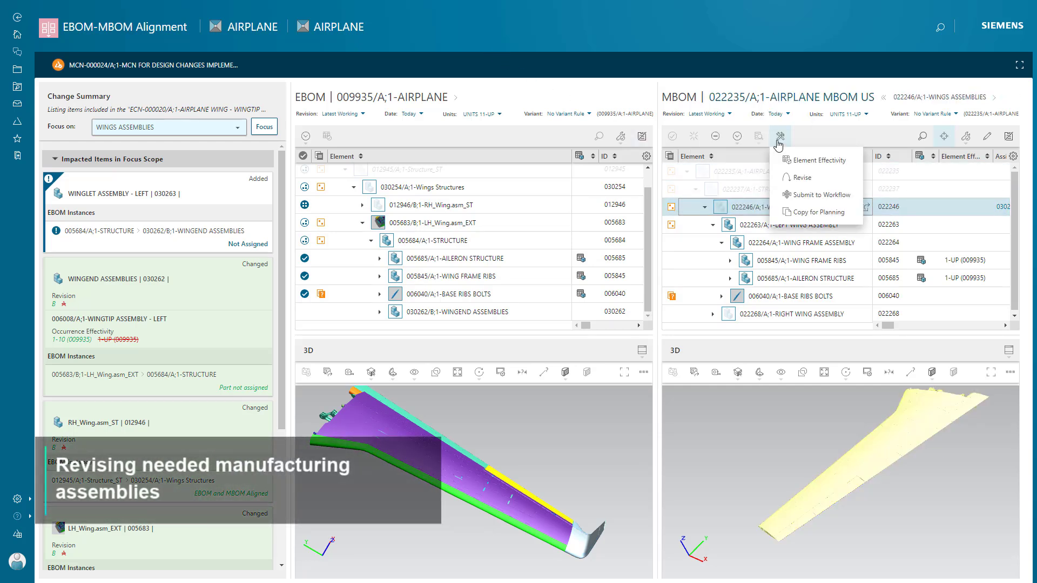
left_click(824, 180)
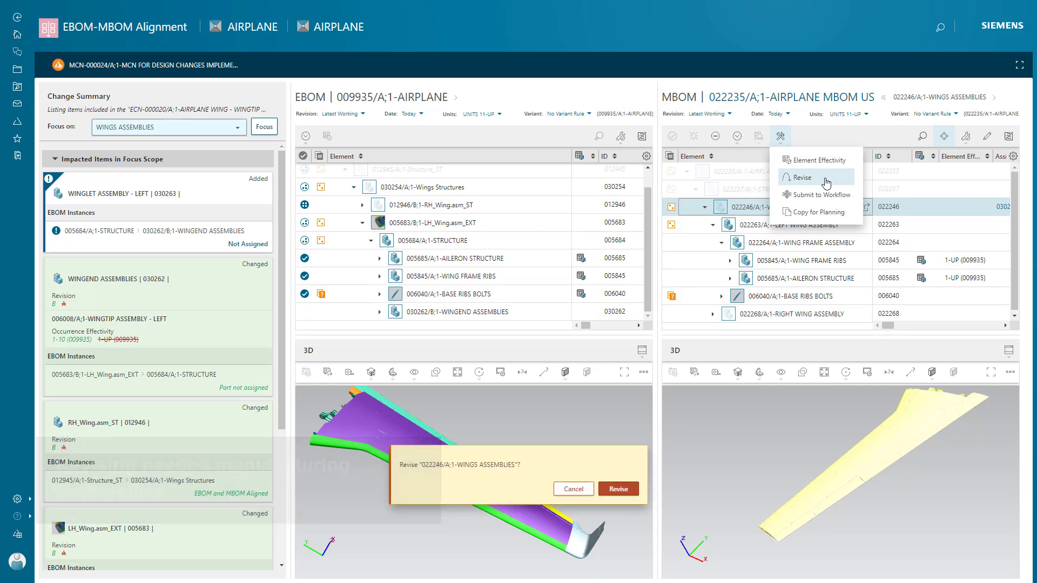
left_click(617, 489)
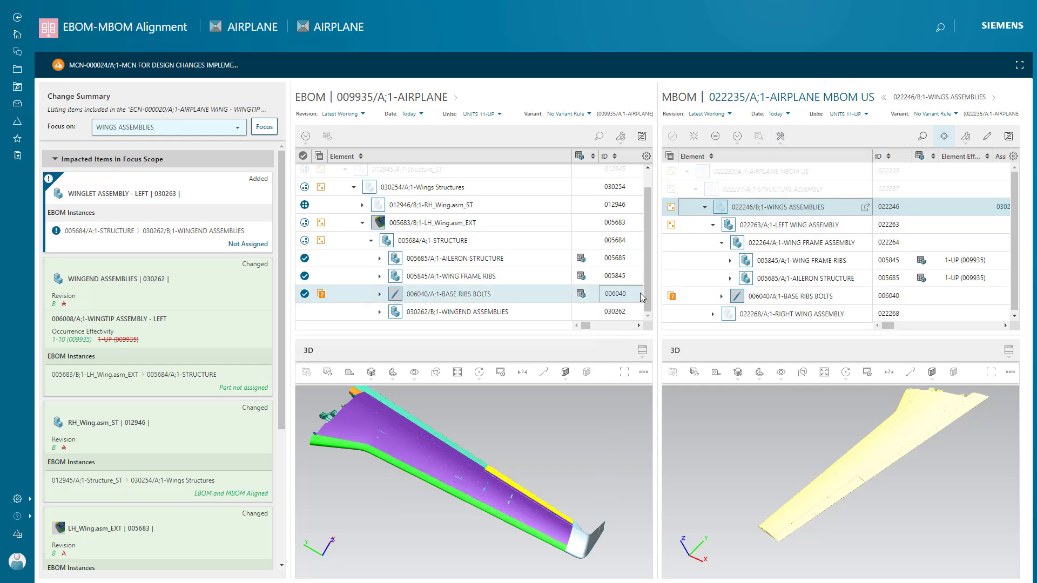
Add a new item named "LEFT WING ASSEMBLY - 2" under WINGS ASSEMBLIES in the MBOM
left_click(694, 138)
left_click(973, 351)
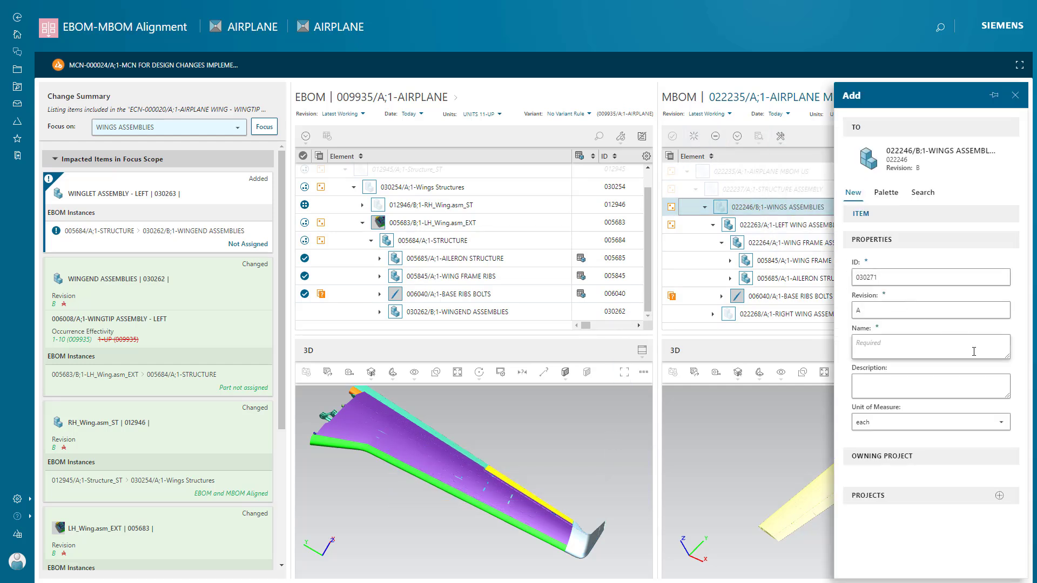
type("LEFT WING ASSEMBLY - 2")
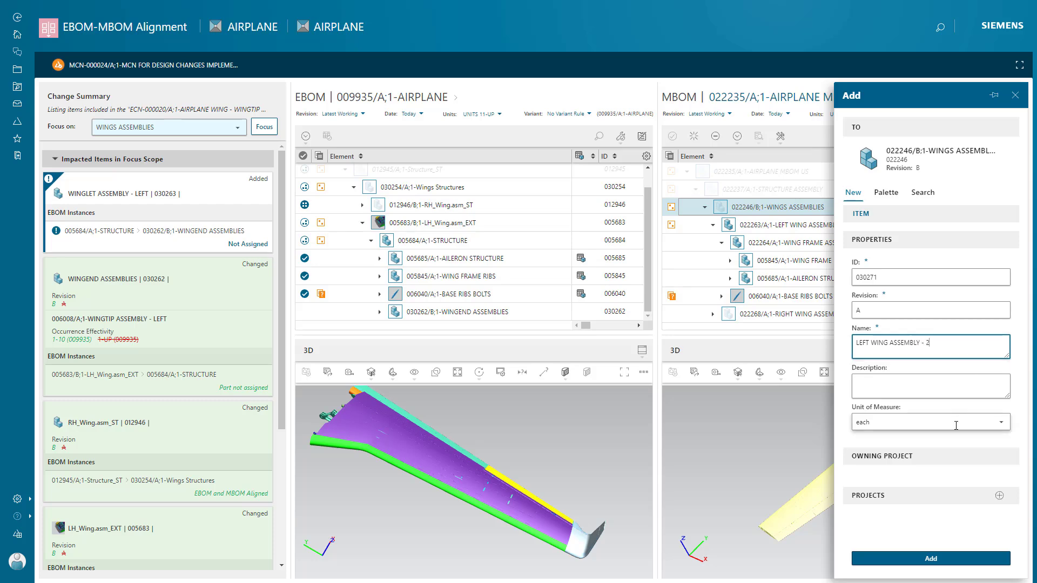
left_click(930, 559)
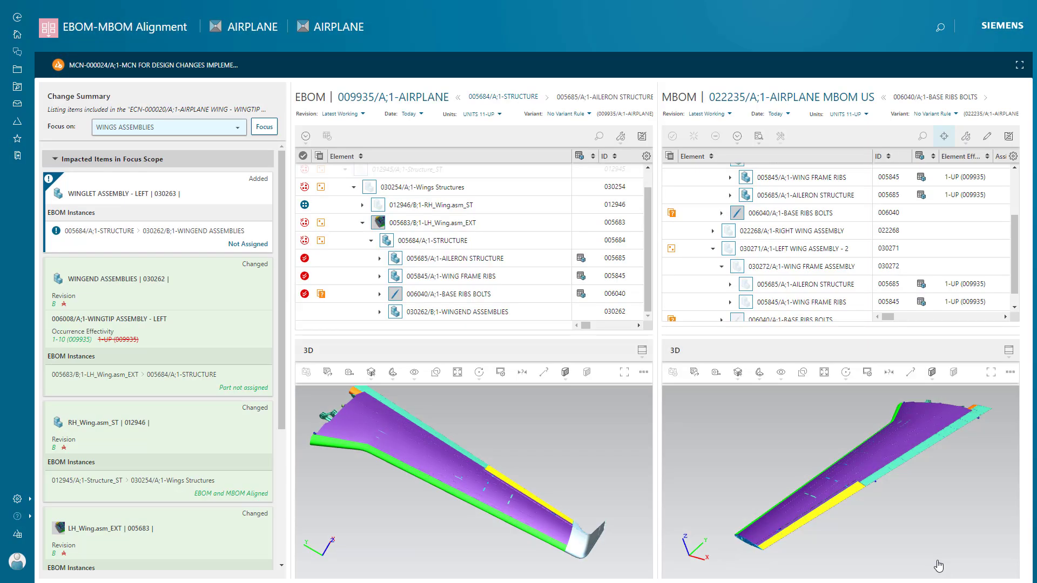
Validate the effectivity coverage of AILERON STRUCTURE, limiting the first MBOM instance to units 1-10 and the second to 11-UP, and save
left_click(428, 259)
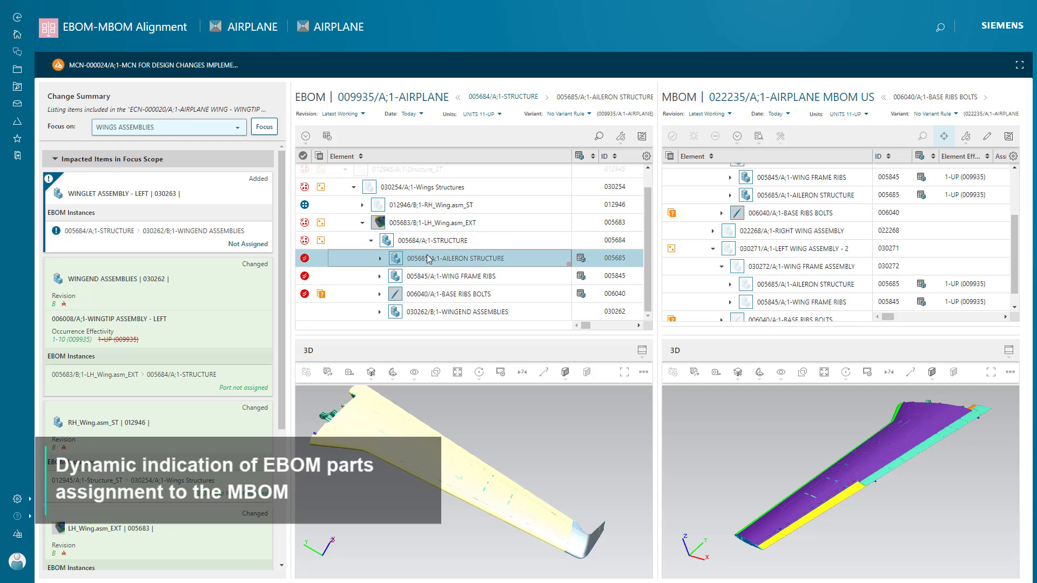
mouse_move(305, 260)
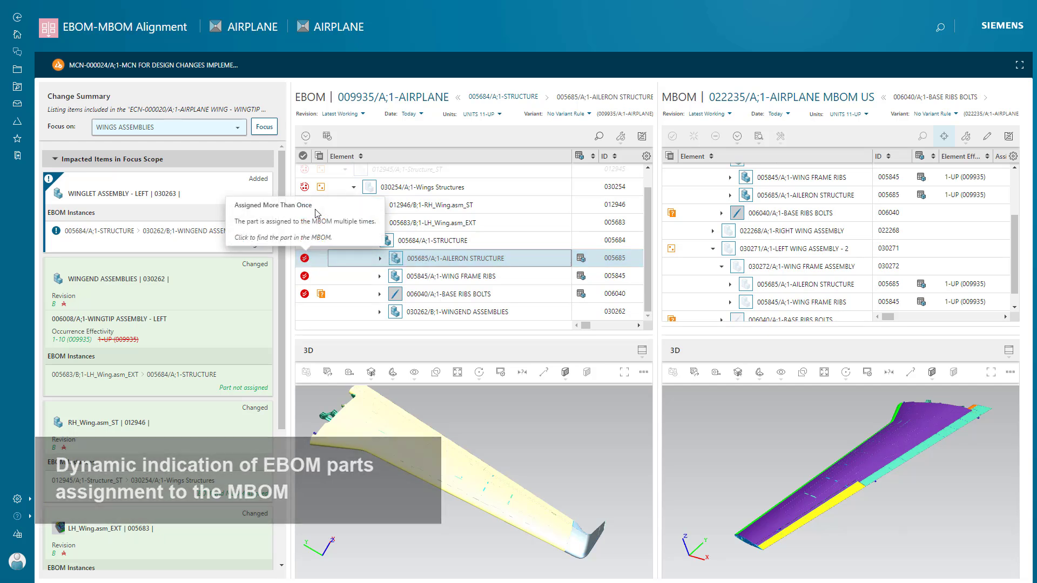
left_click(327, 141)
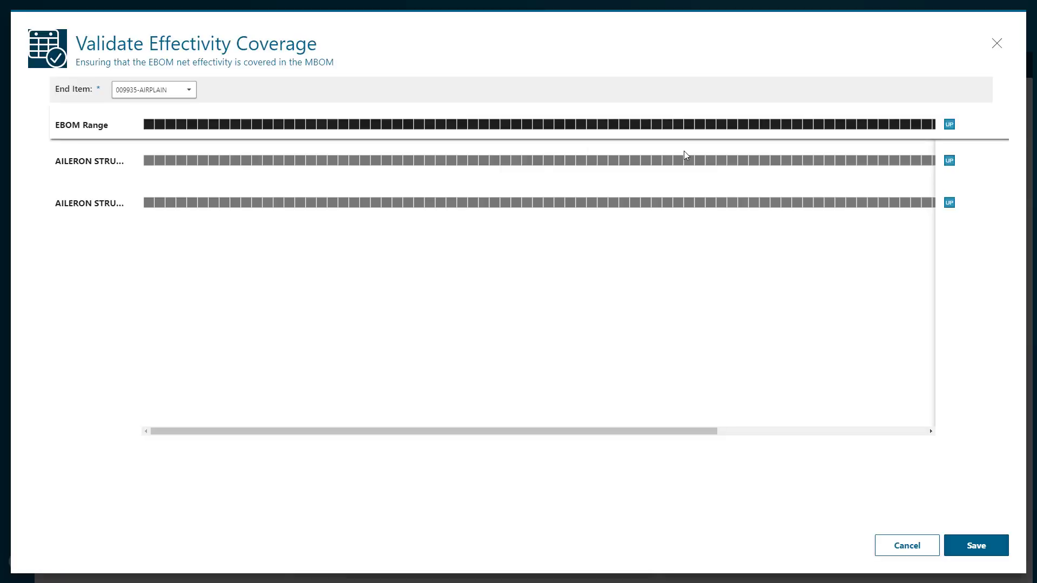
left_click_drag(932, 169, 431, 167)
left_click_drag(345, 161, 249, 160)
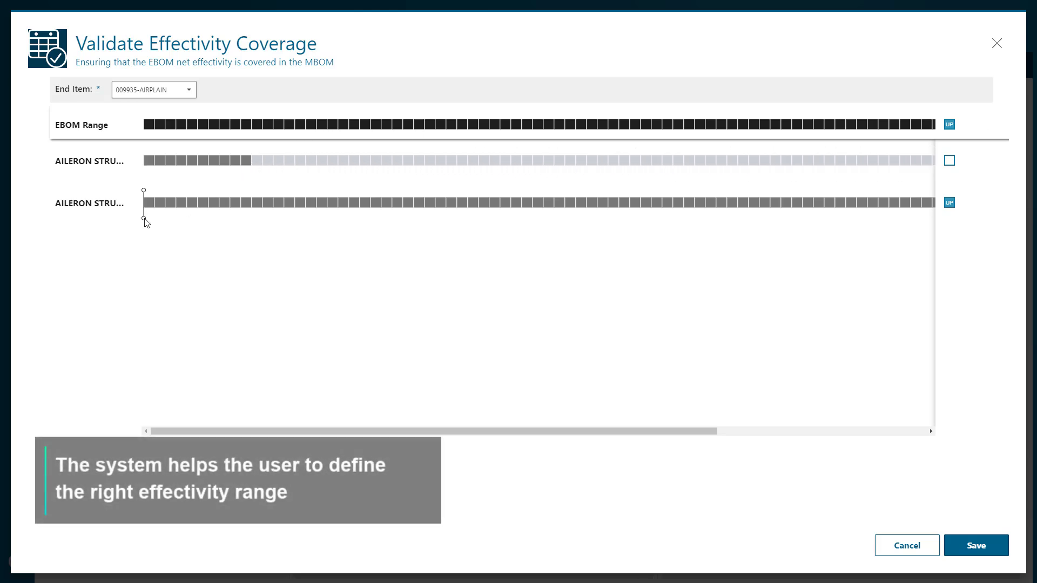
left_click_drag(208, 226, 283, 237)
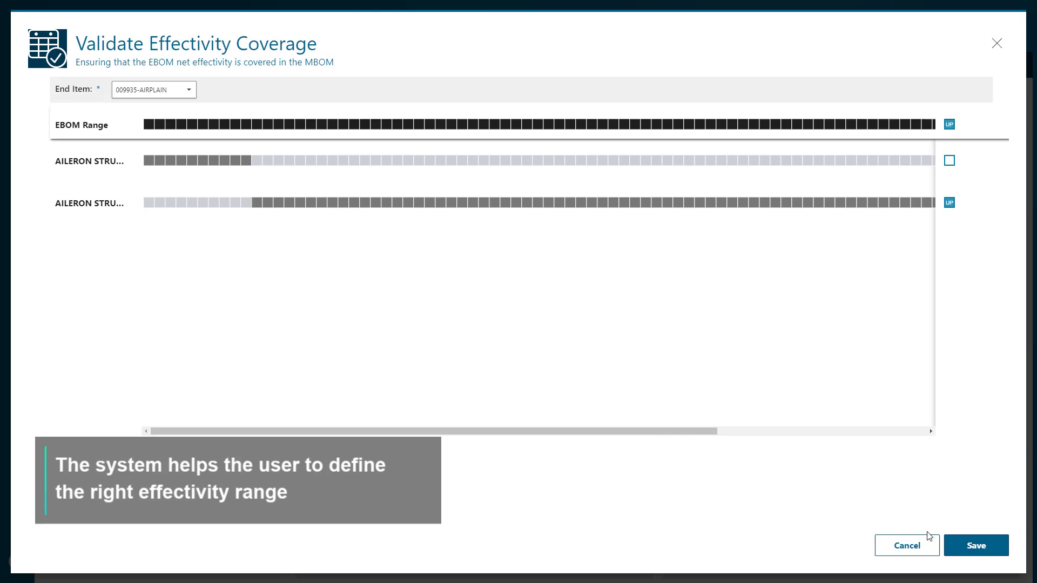
left_click(969, 546)
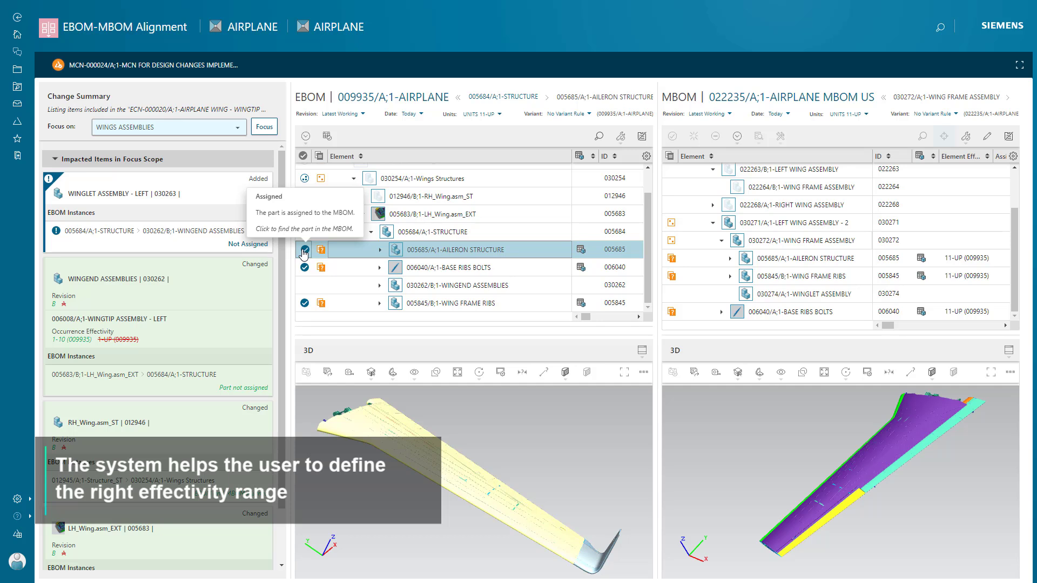
Locate the unassigned WINGLET ASSEMBLY - LEFT (030263) in the EBOM and show only that assembly in its 3D view
left_click(168, 230)
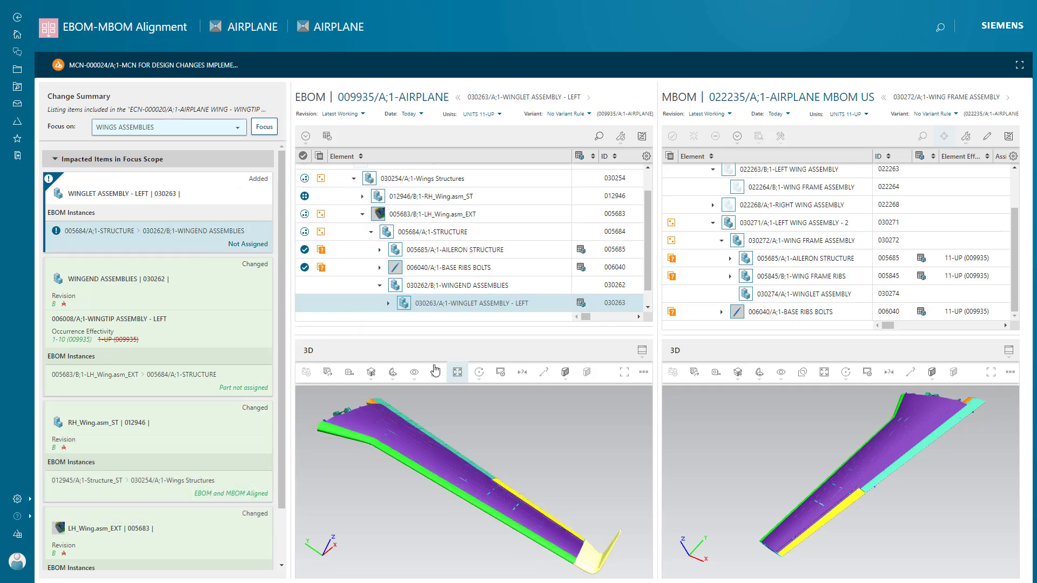
left_click(457, 378)
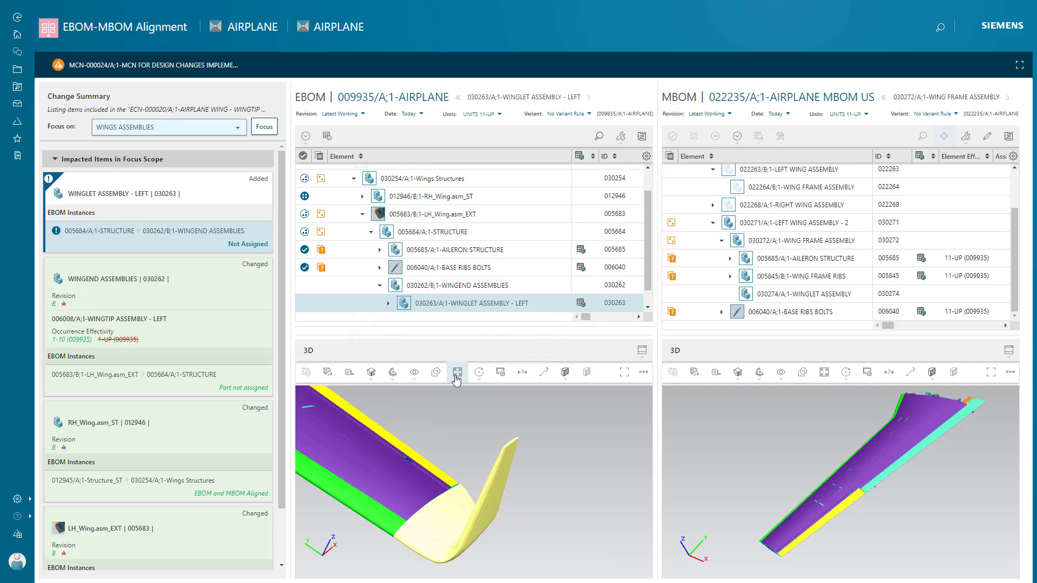
left_click(418, 374)
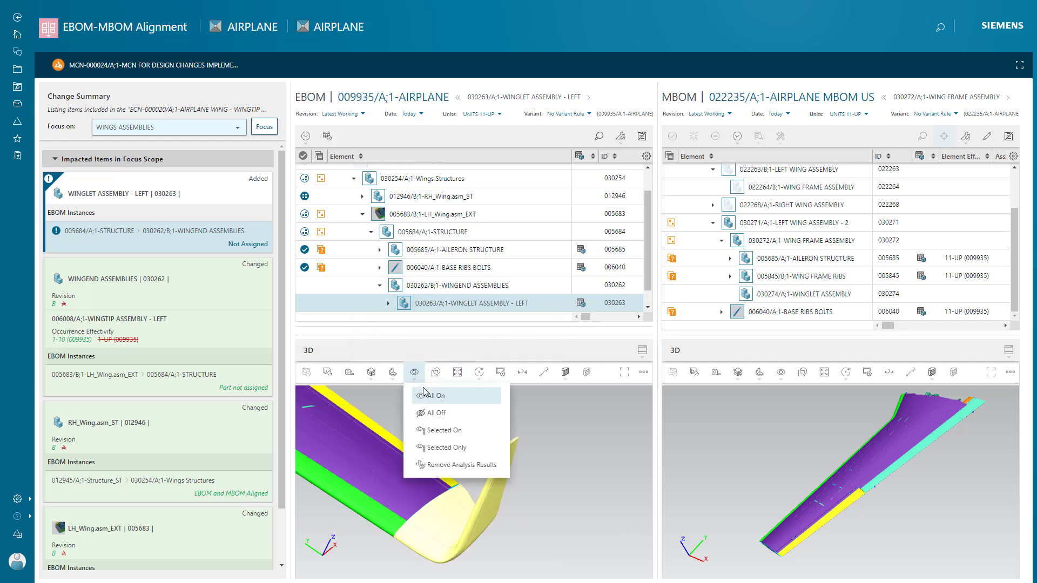
left_click(431, 447)
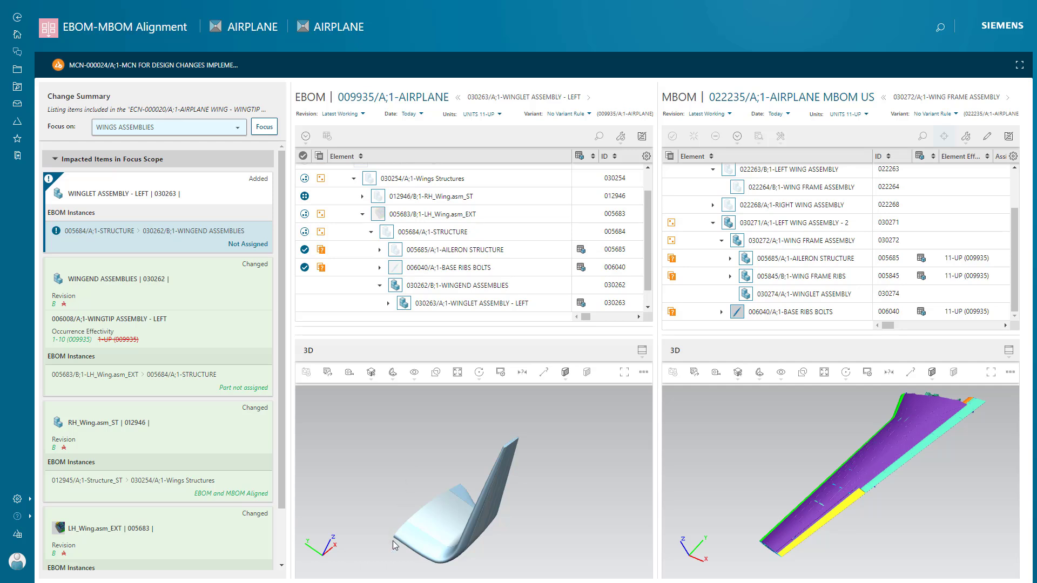
left_click_drag(394, 540, 459, 561)
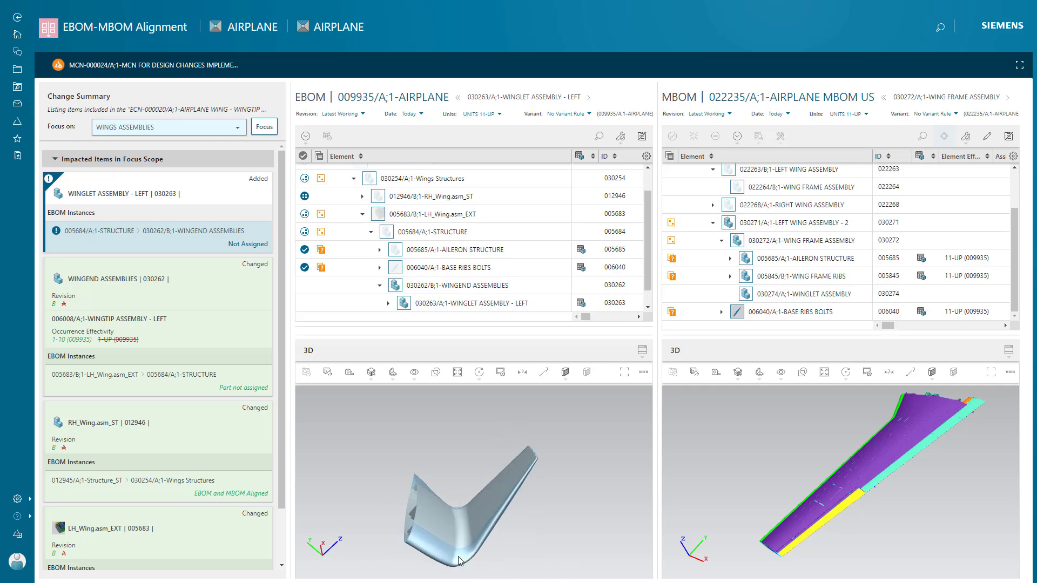
Assign the parts of WINGLET ASSEMBLY - LEFT, including WINGLET FWD SKIN and WINGLET TOP SKIN, to WINGLET ASSEMBLY (030274) in the MBOM
left_click(458, 557)
left_click(445, 529, "ctrl")
left_click(440, 506, "ctrl")
left_click_drag(547, 525, 449, 501)
left_click(488, 501, "ctrl")
left_click_drag(520, 479, 523, 520)
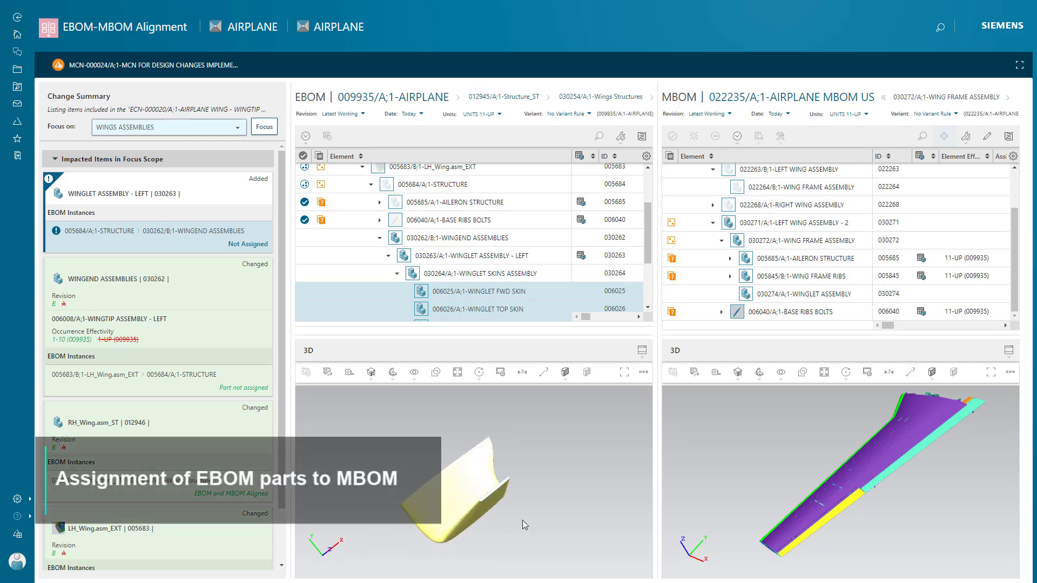
scroll(493, 497, "up", 3)
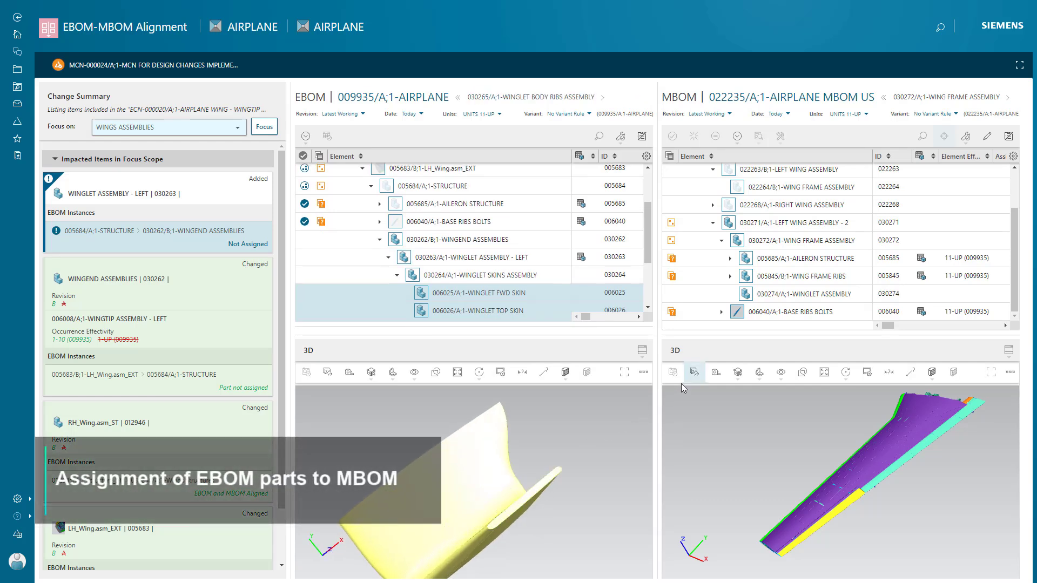
left_click(832, 294)
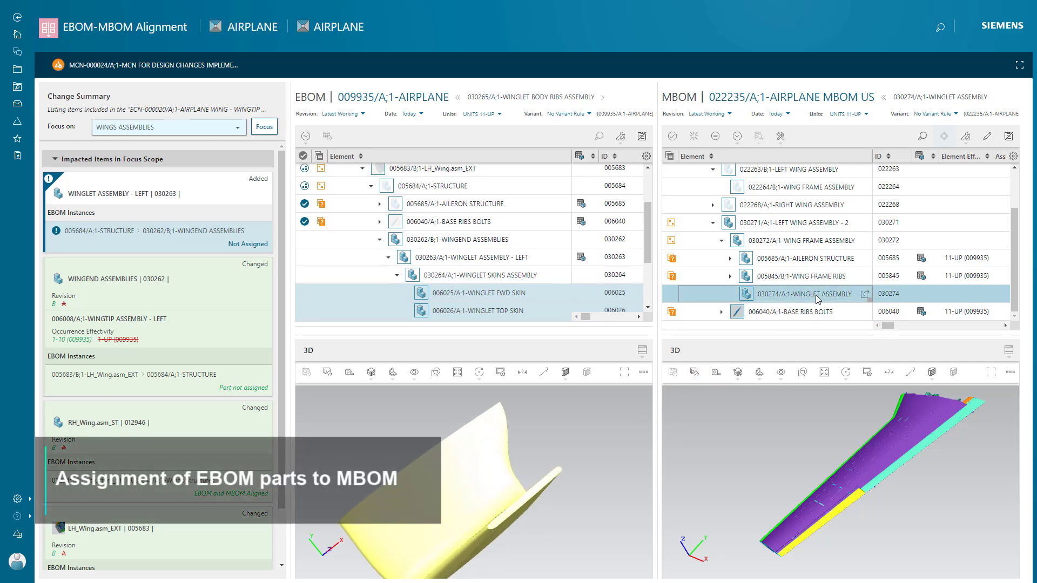
left_click(674, 138)
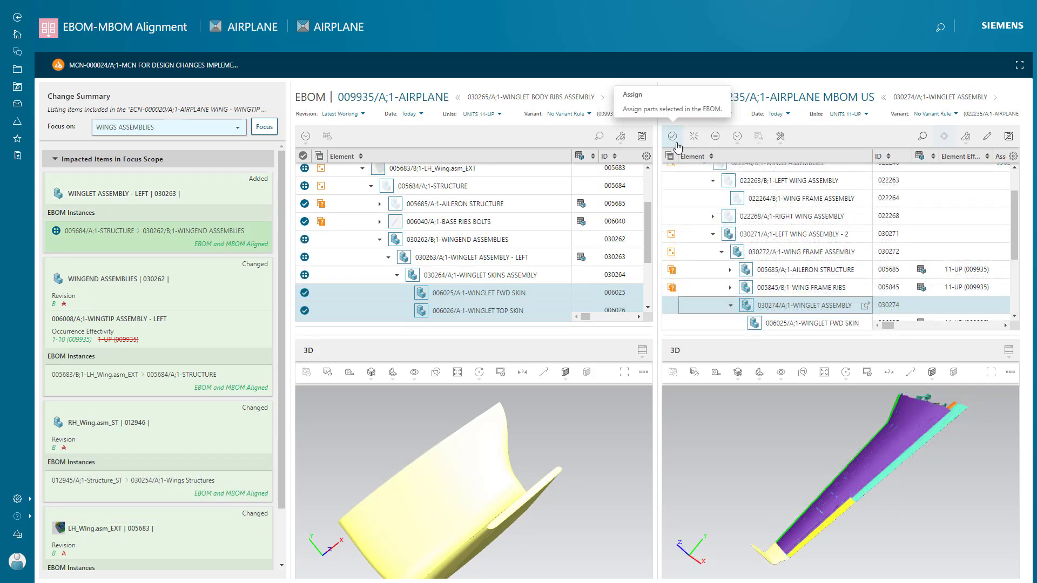
Inspect the updated wing in the MBOM 3D view and review the change summary of MCN-000024
left_click_drag(778, 503, 817, 465)
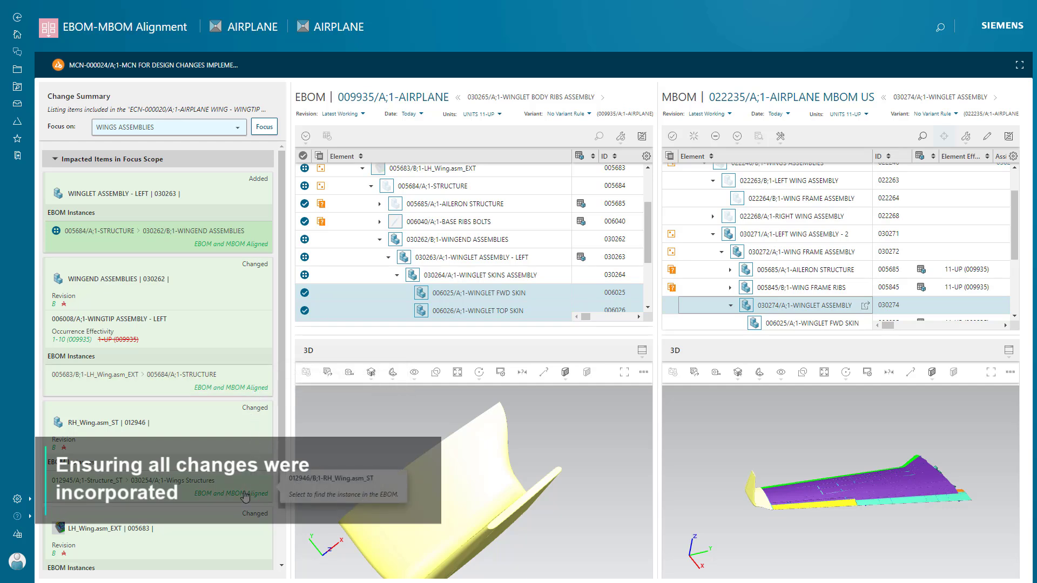
mouse_move(65, 67)
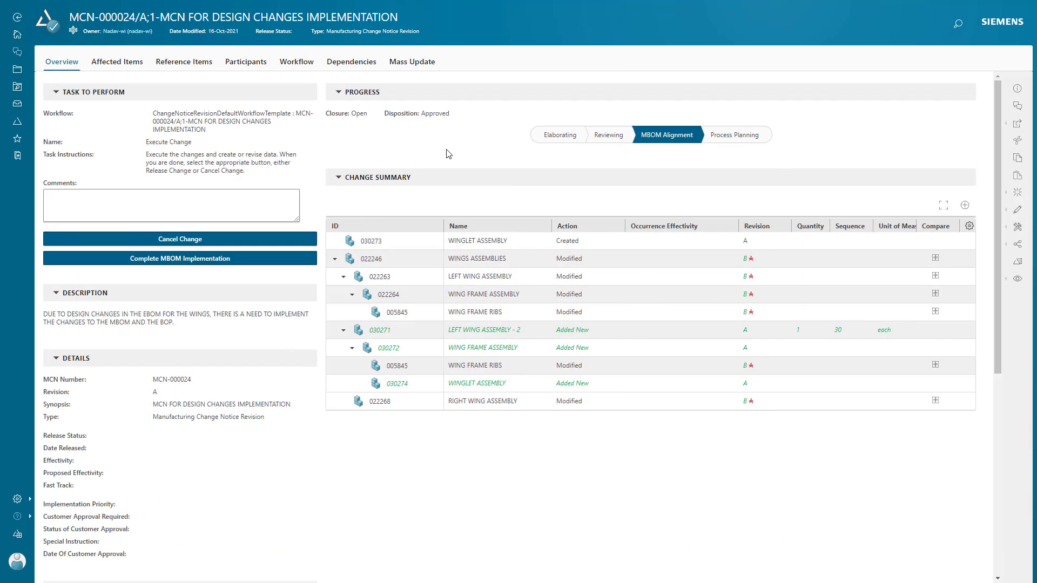
left_click(491, 277)
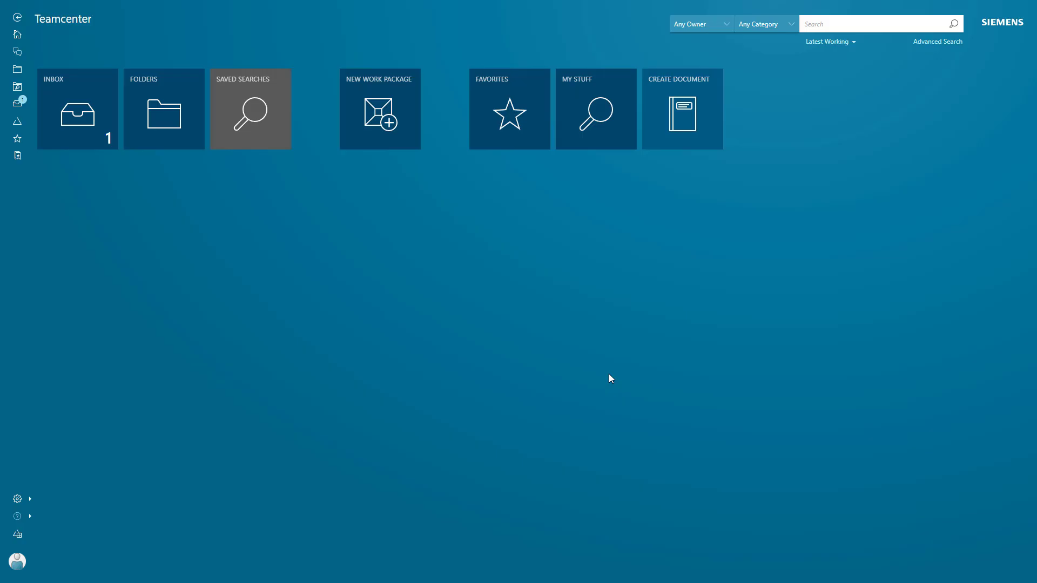
Open Define BOP Breakdown for the AIRPLANE work package, tracking changes with MCN-000024/A;1-MCN FOR DESIGN CHANGES IMPLEMENTATION
left_click(84, 129)
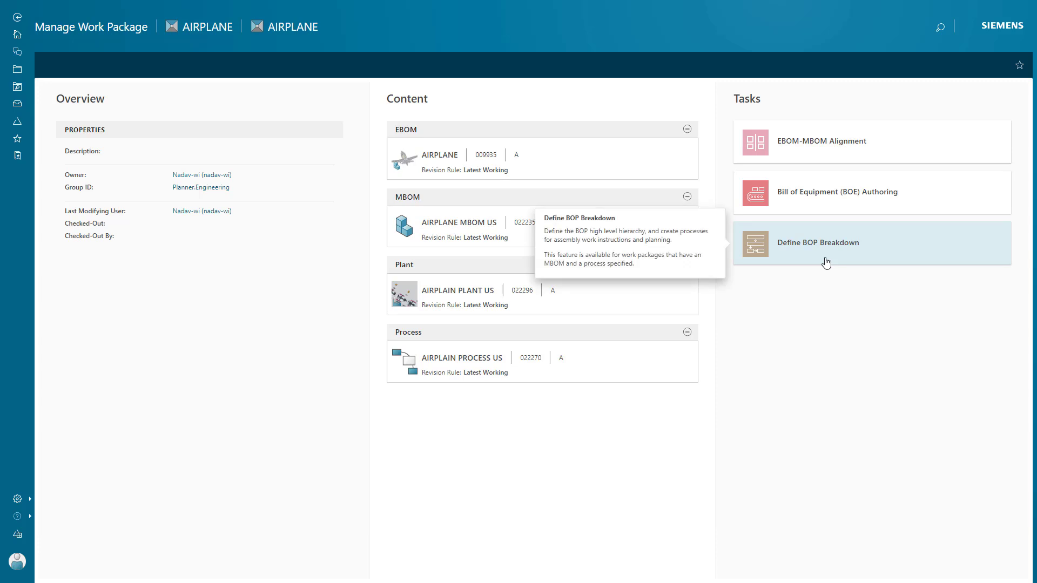
left_click(826, 263)
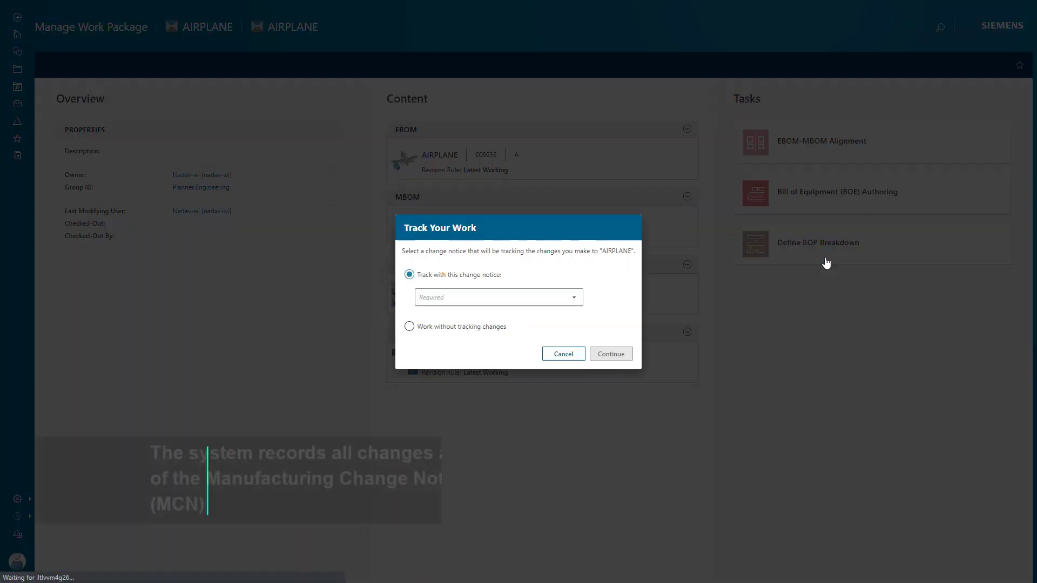
left_click(575, 295)
left_click(549, 332)
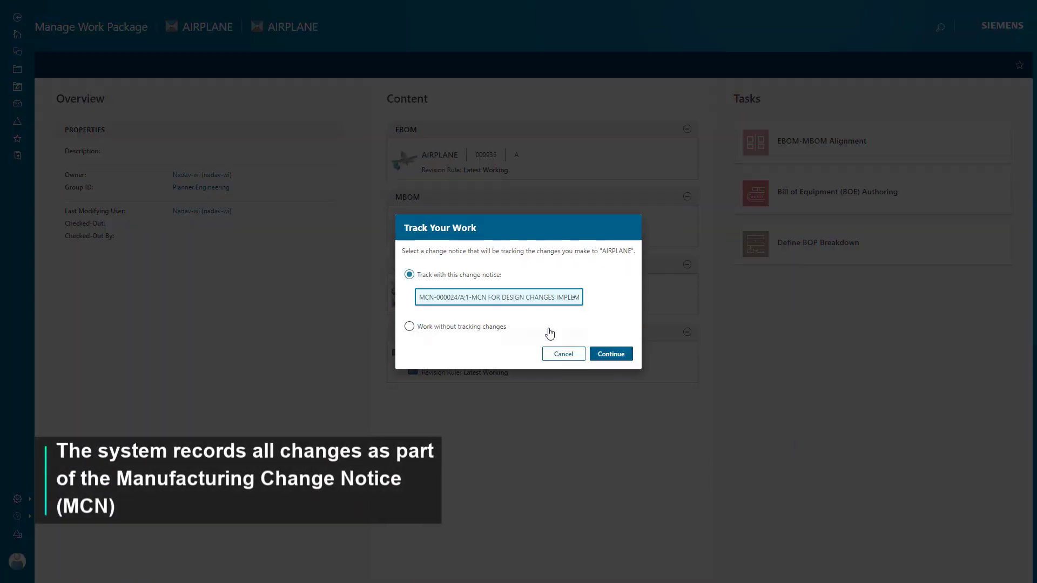
left_click(611, 353)
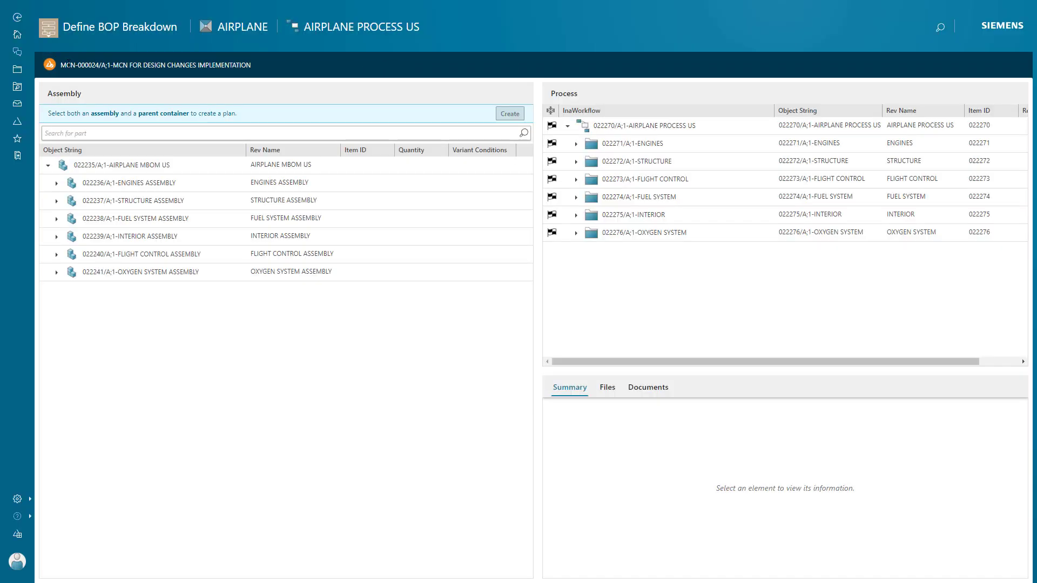
Search the assembly structure for "LEFT WING" and select LEFT WING ASSEMBLY - 2 (030271)
mouse_move(50, 65)
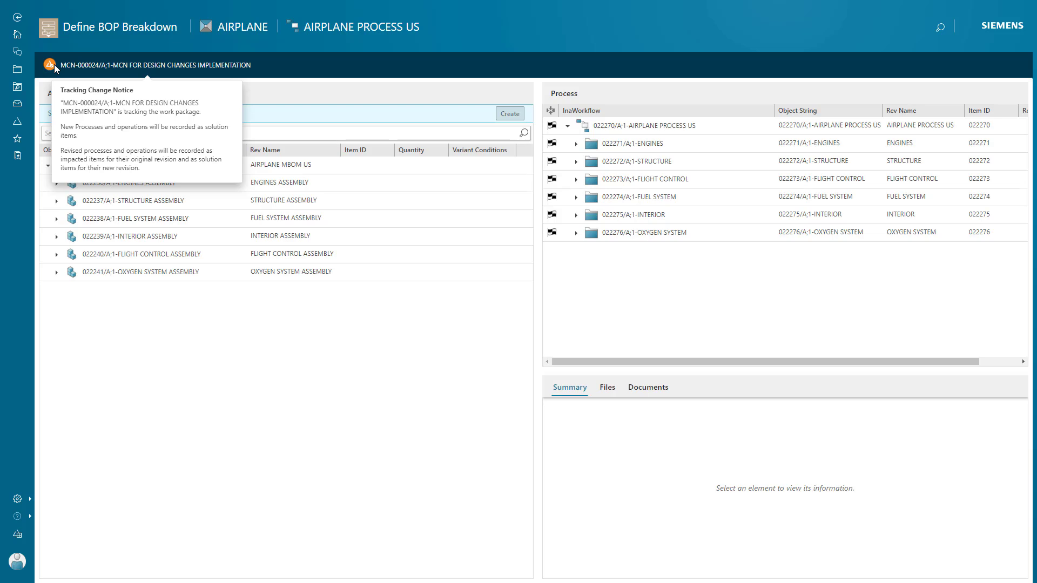
left_click(338, 132)
type("LEFT WING")
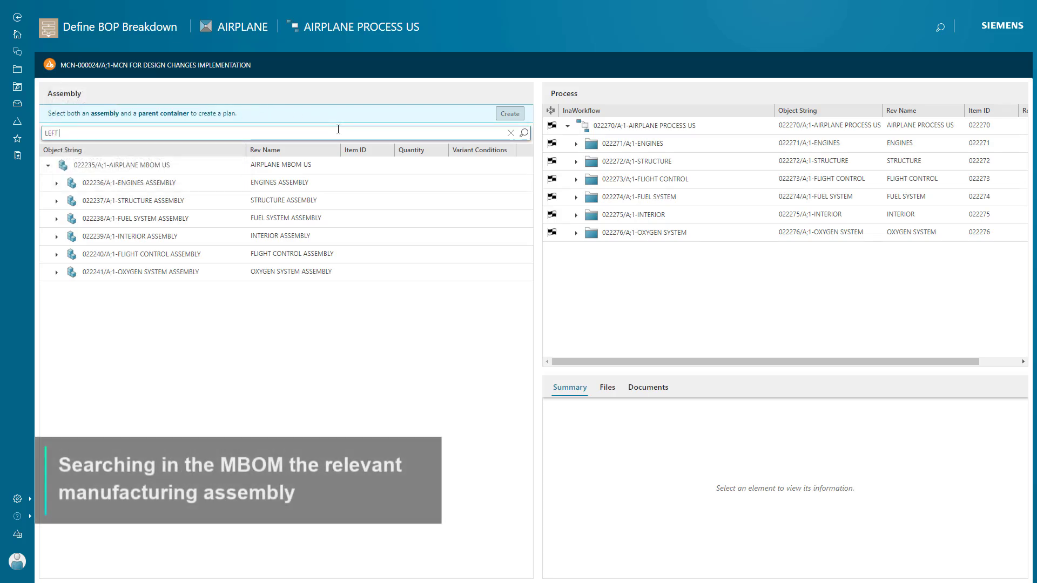
left_click(523, 134)
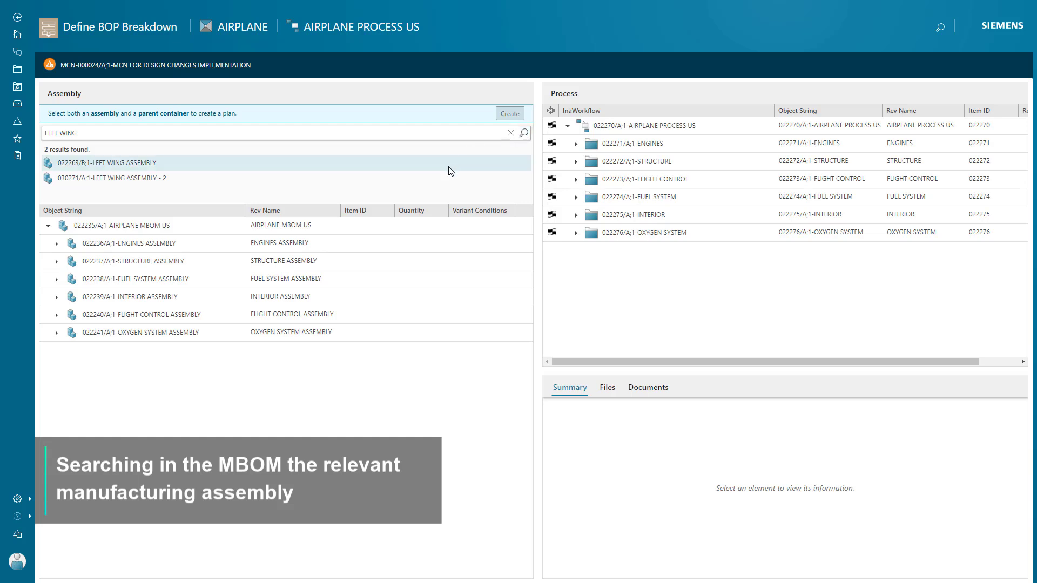
left_click(445, 180)
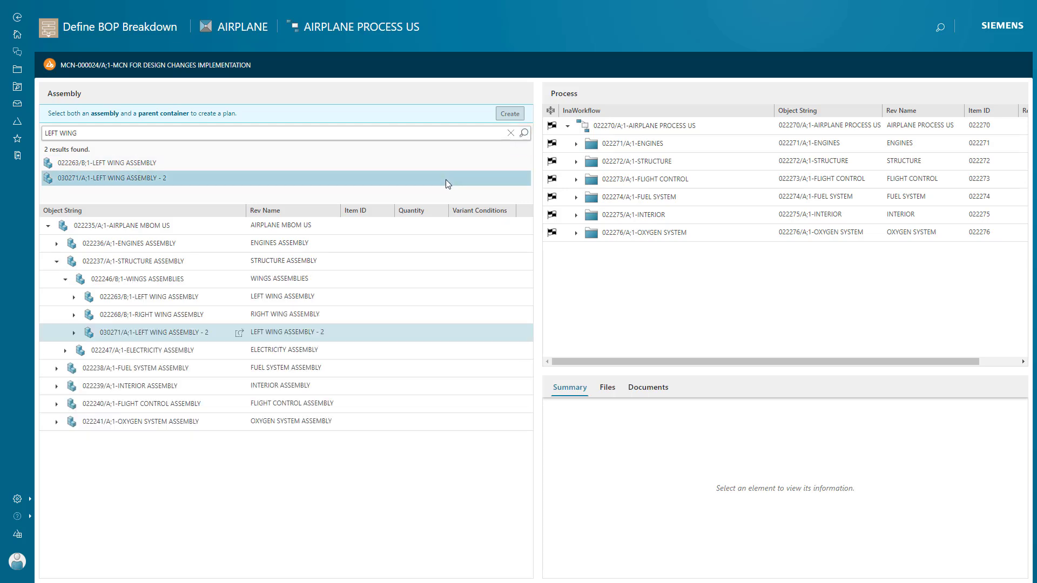
Clone the LEFT WING INSTALL process plan (022289) under WINGS for the selected LEFT WING ASSEMBLY - 2, revising WINGS
left_click(546, 163)
left_click(576, 162)
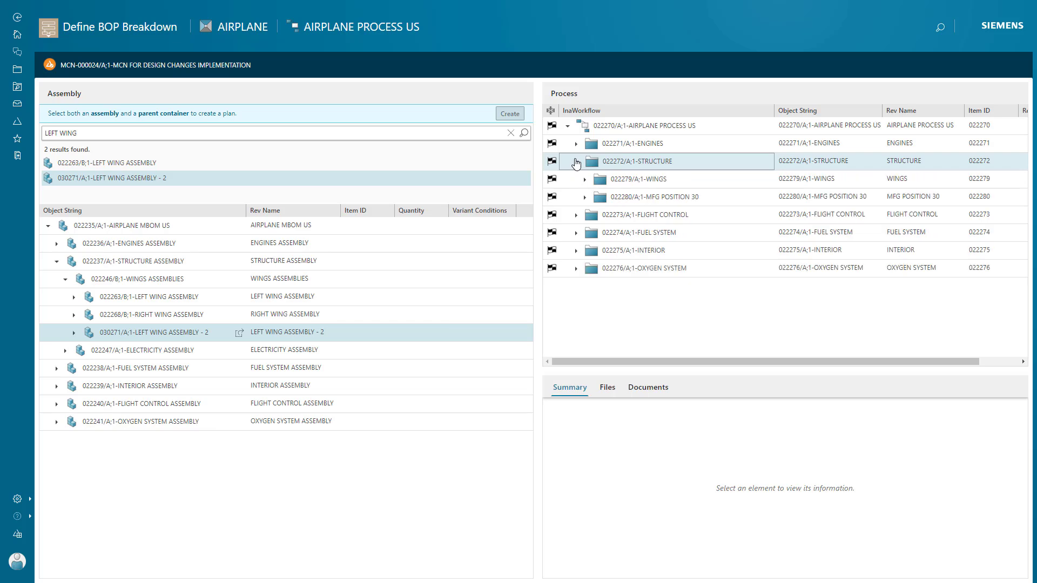
left_click(585, 181)
left_click(585, 180)
left_click(674, 197)
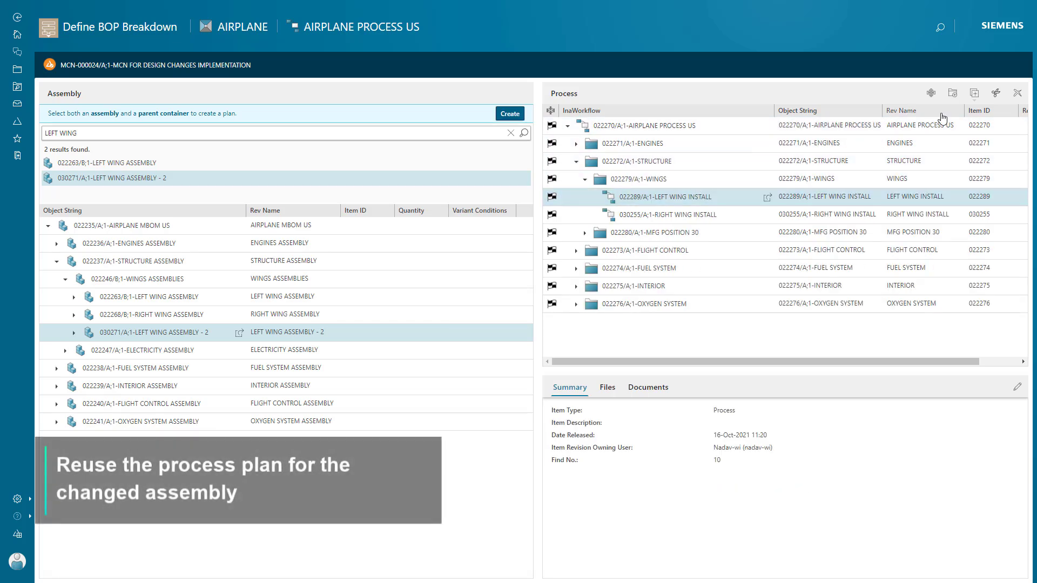
left_click(973, 93)
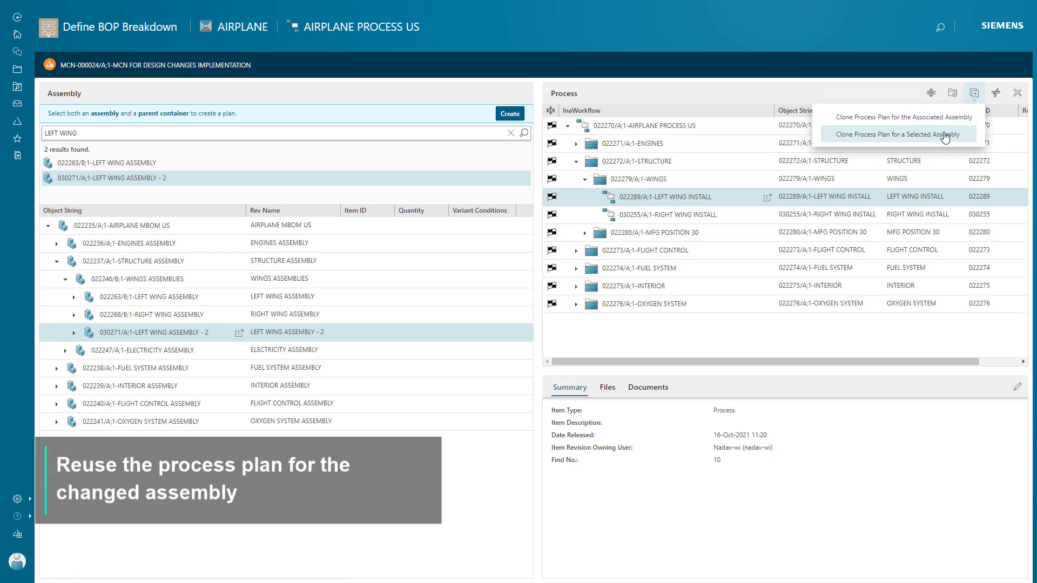
left_click(943, 135)
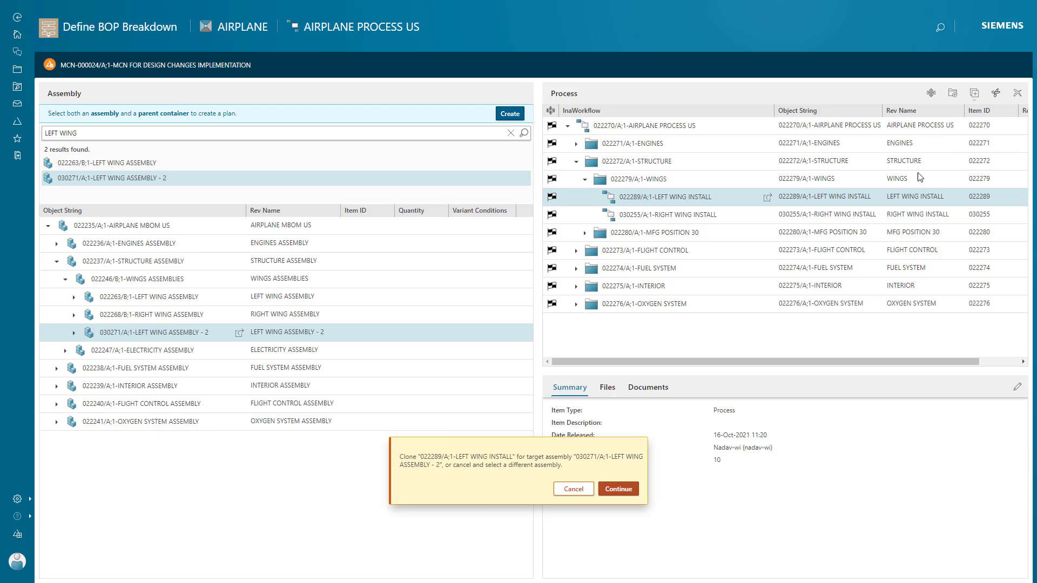
left_click(616, 489)
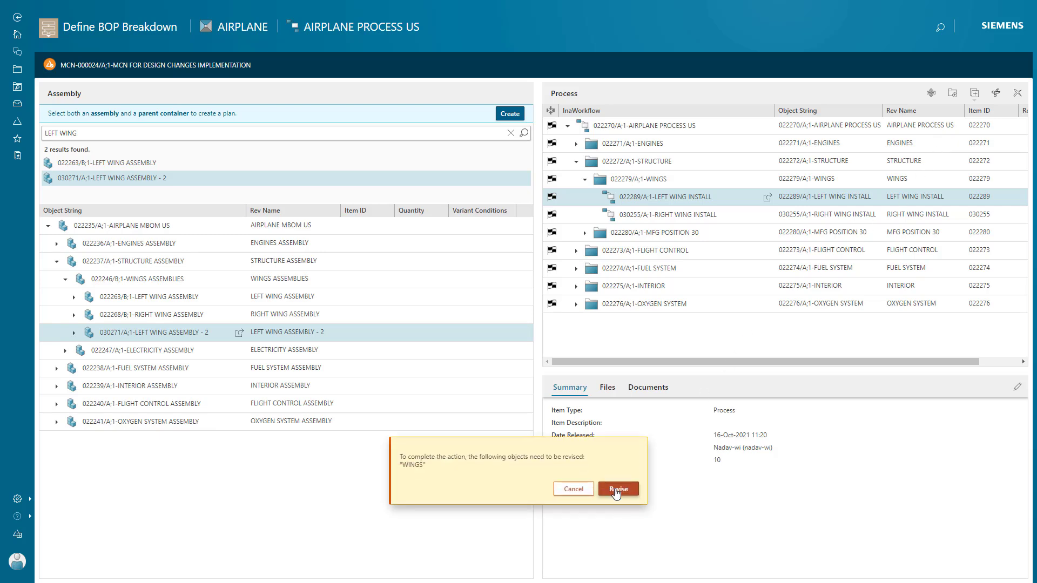
left_click(617, 489)
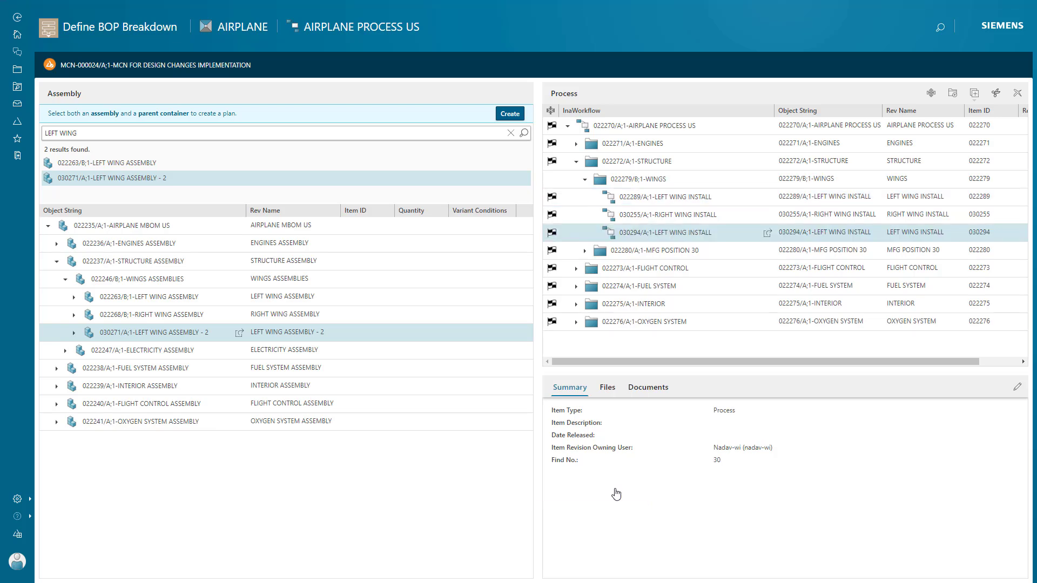
Open the cloned LEFT WING INSTALL process (030294) in Assembly Planning and show its consumption and impact state
left_click(767, 234)
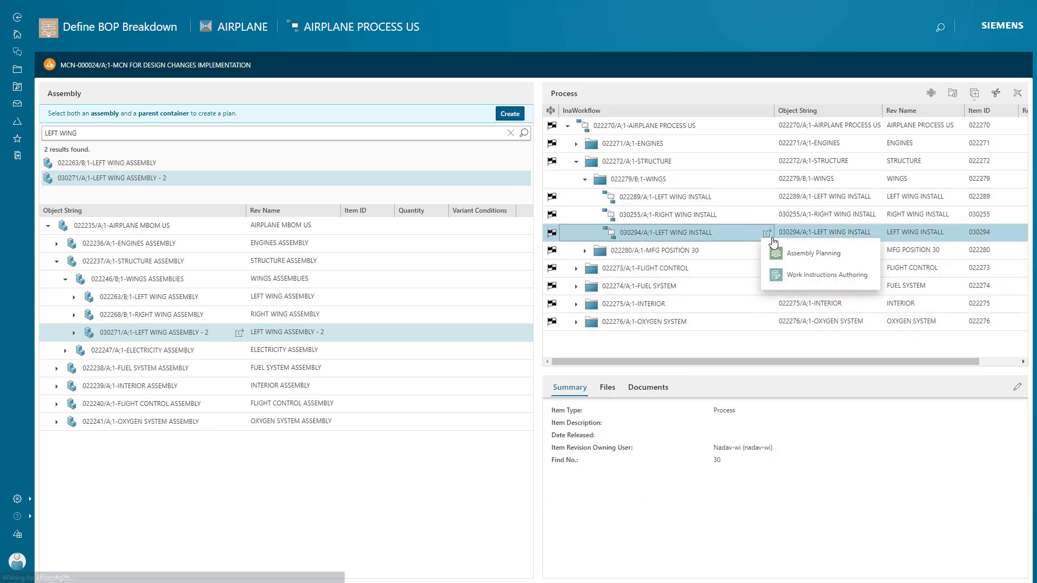
left_click(805, 254)
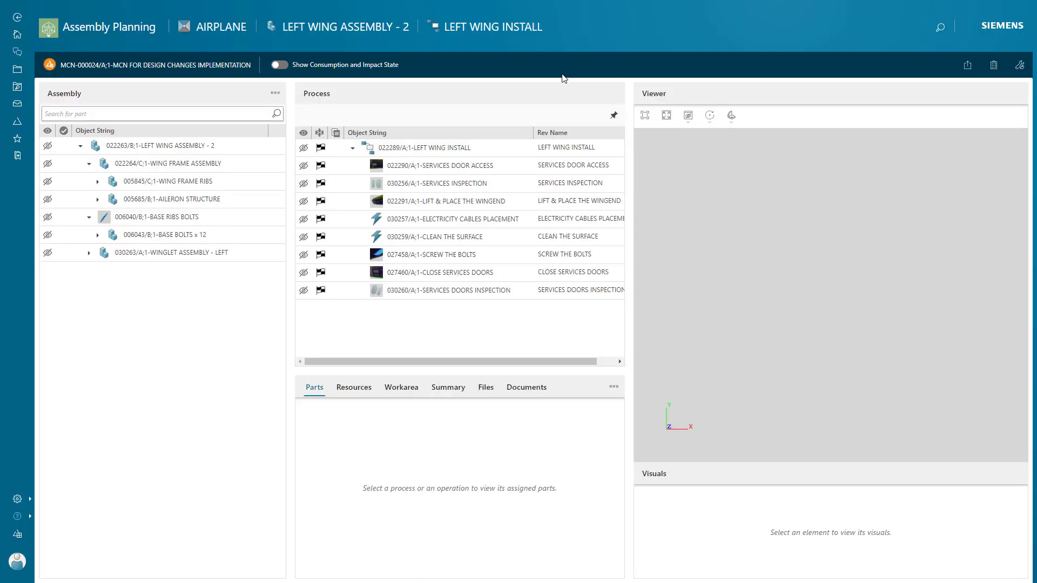
left_click(144, 30)
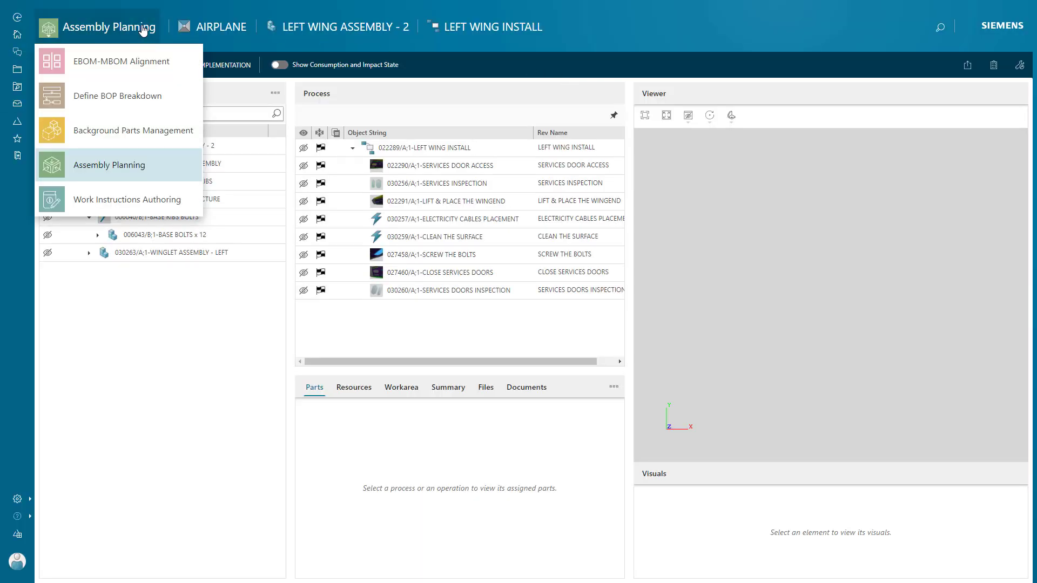
left_click(143, 29)
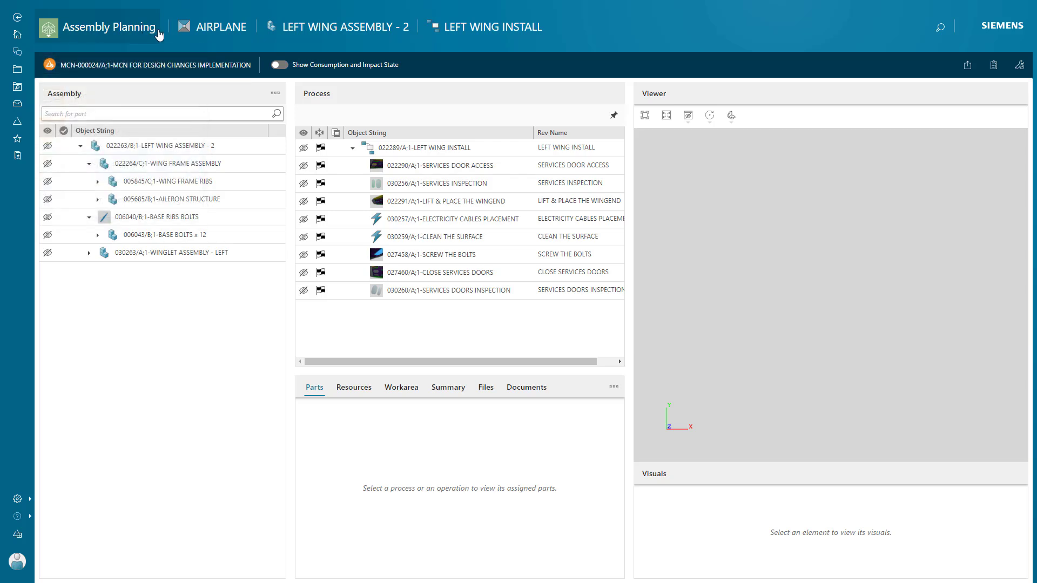
left_click(279, 65)
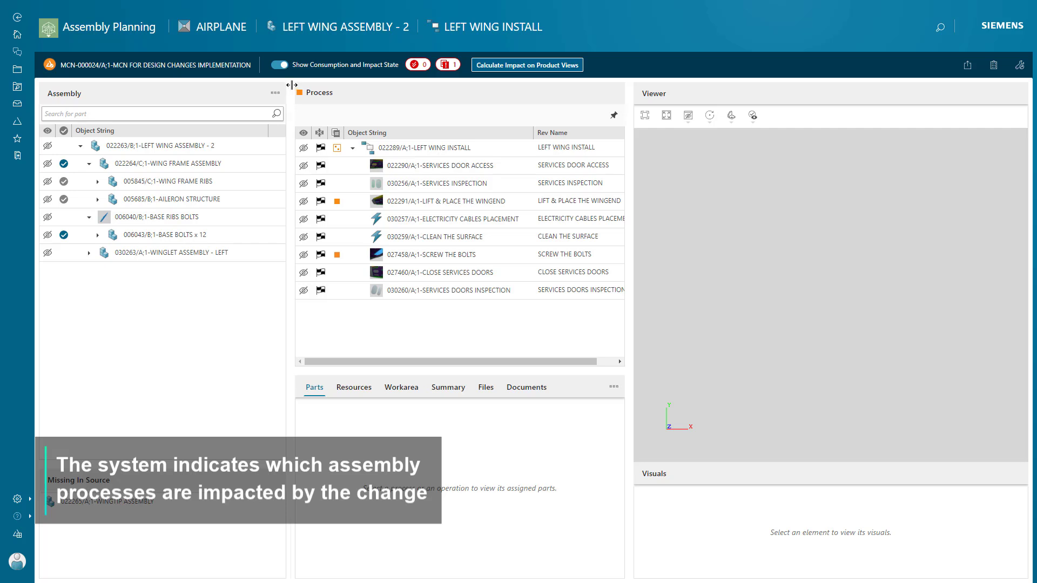
Display the impacted LIFT & PLACE THE WINGEND operation in the viewer in isometric orientation
left_click(338, 204)
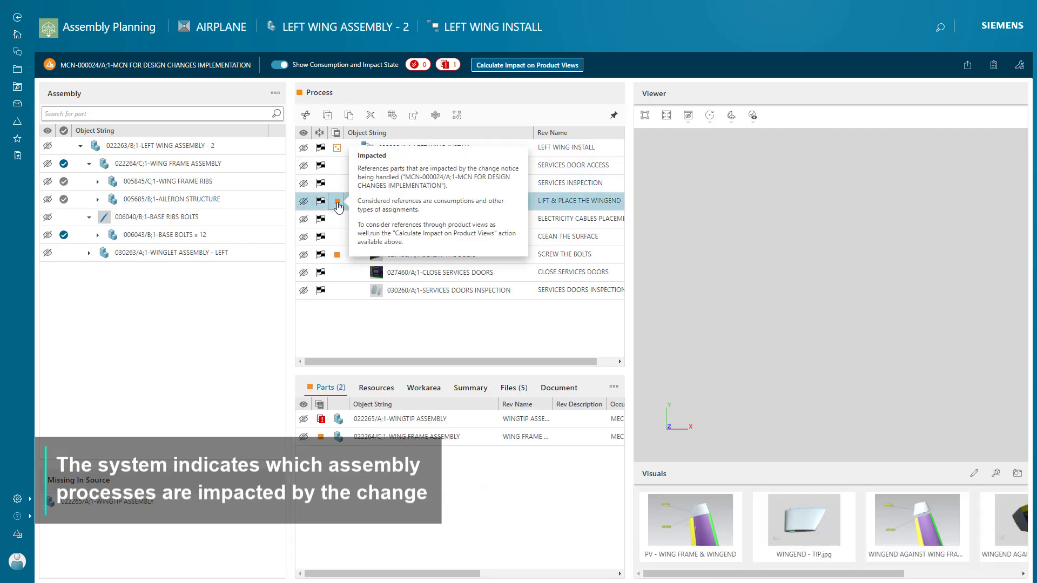
left_click(304, 201)
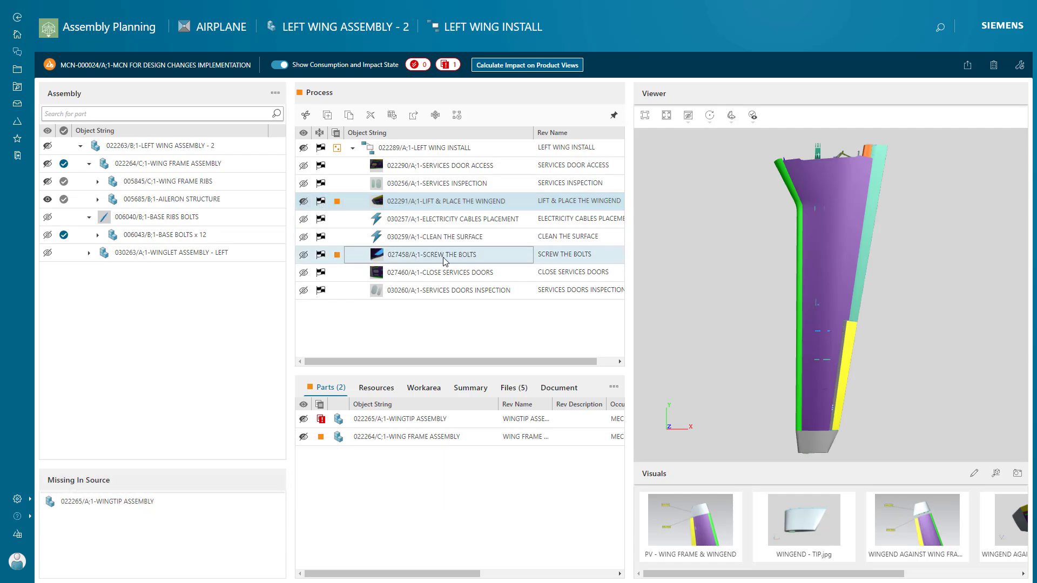
left_click_drag(780, 407, 743, 302)
left_click(736, 123)
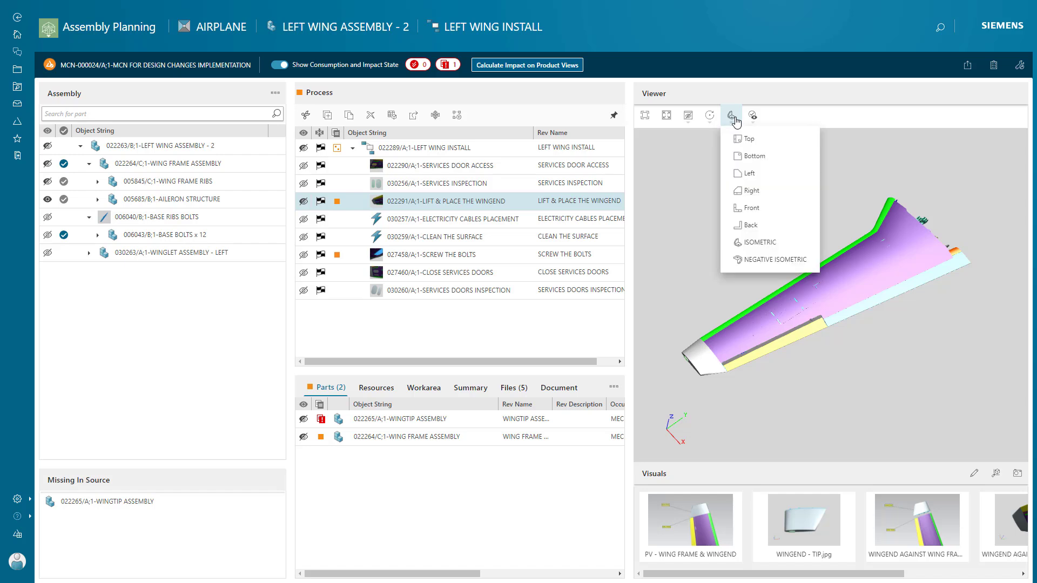
left_click(748, 243)
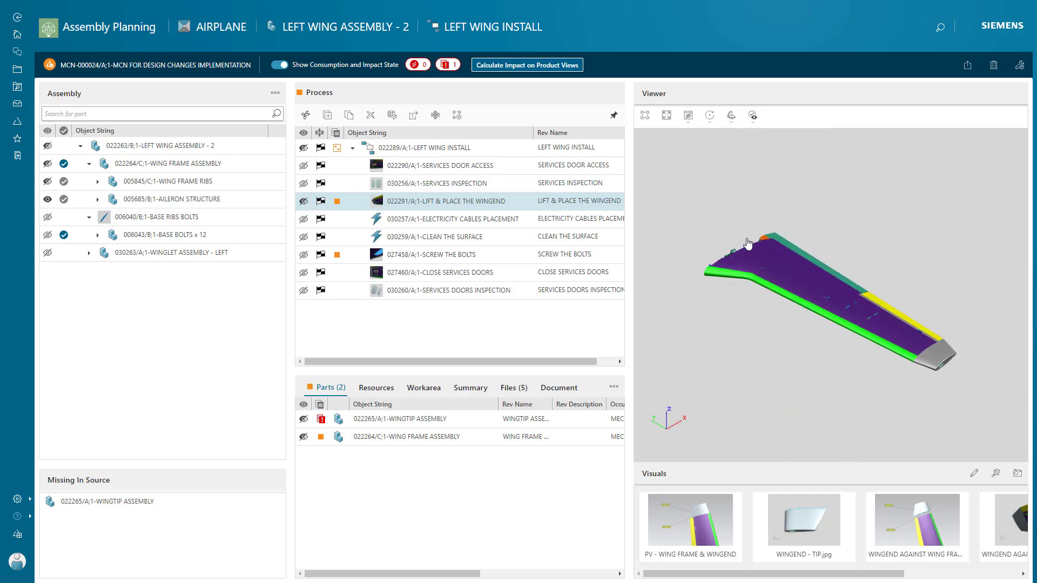
Highlight the parts that are missing in source in the viewer for the LIFT & PLACE THE WINGEND operation
scroll(854, 348, "up", 3)
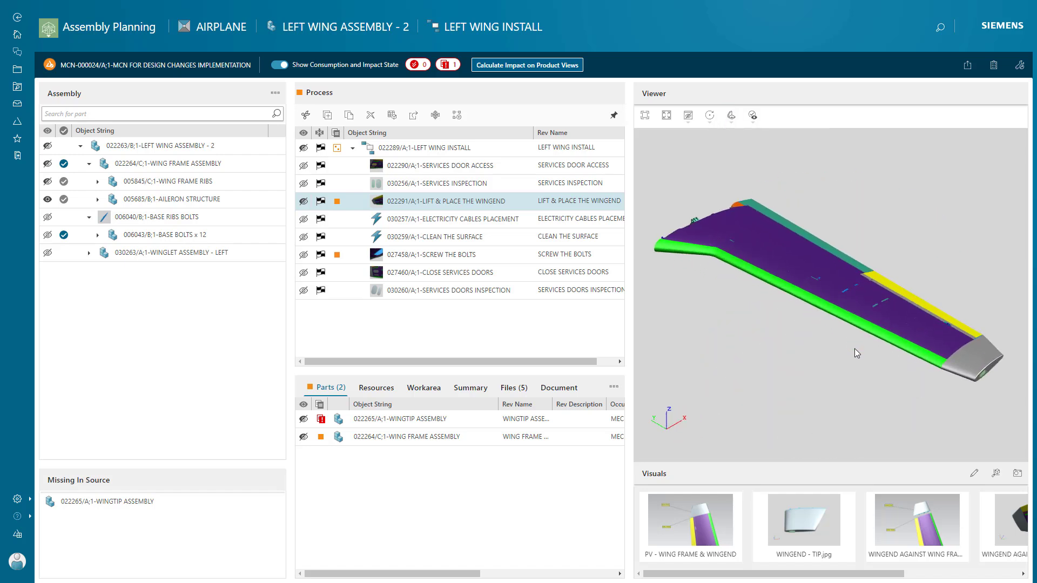
left_click(752, 115)
left_click(759, 225)
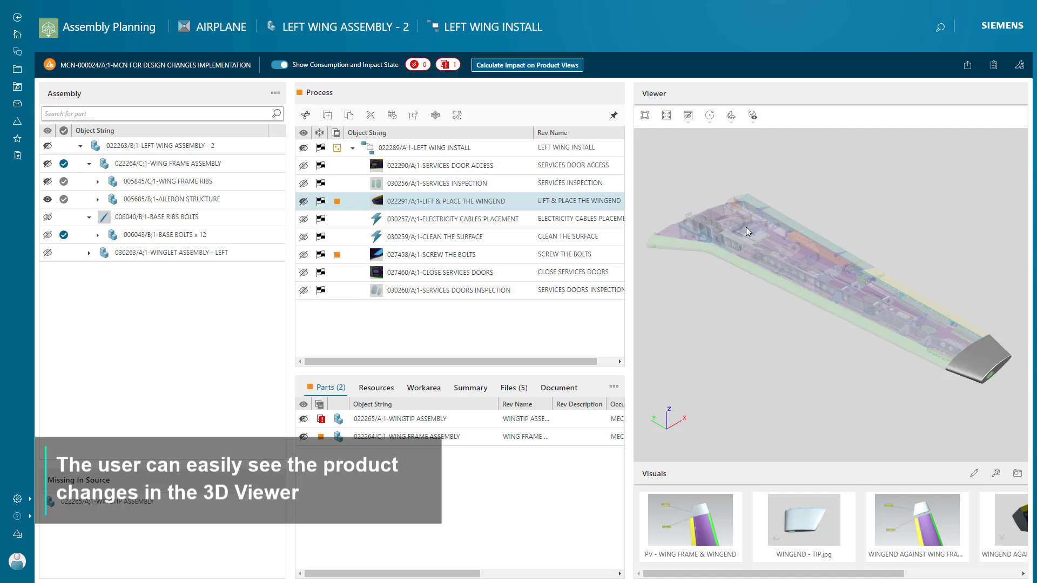
Unassign the missing-in-source WINGTIP ASSEMBLY (022265) from the LIFT & PLACE THE WINGEND operation, revising the operation
left_click(95, 495)
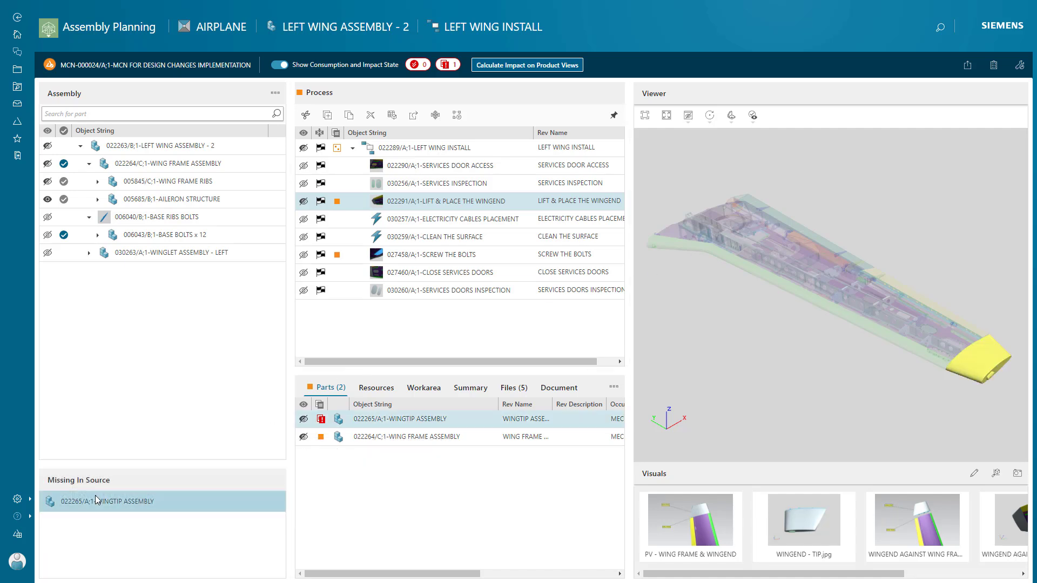
left_click(614, 387)
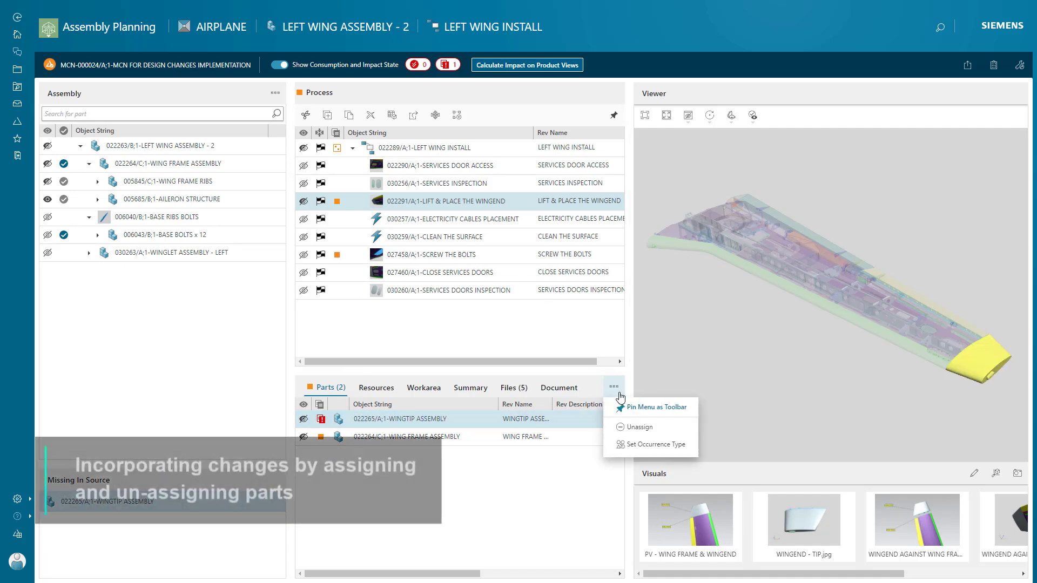
left_click(627, 427)
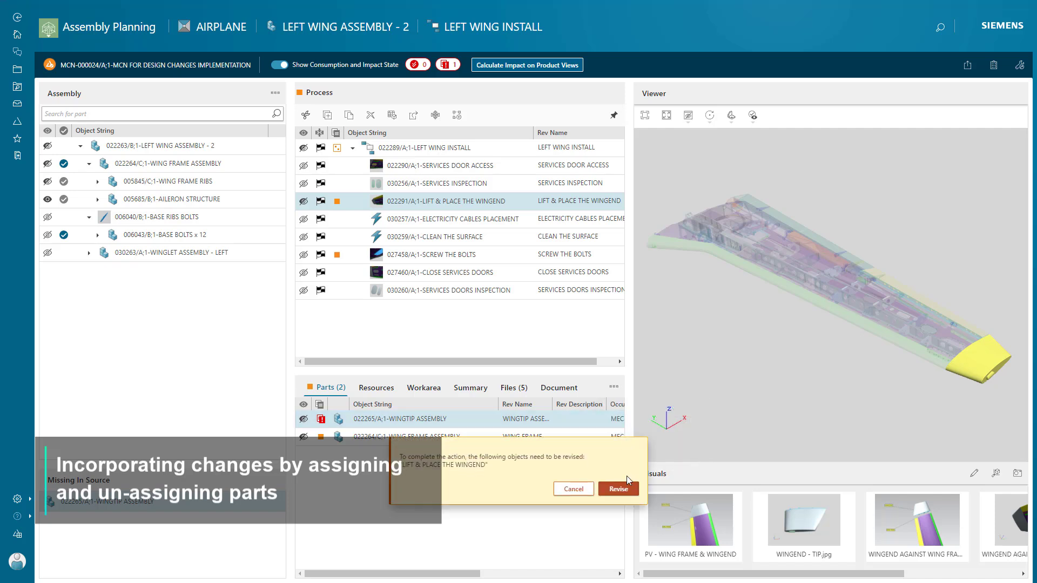
left_click(625, 493)
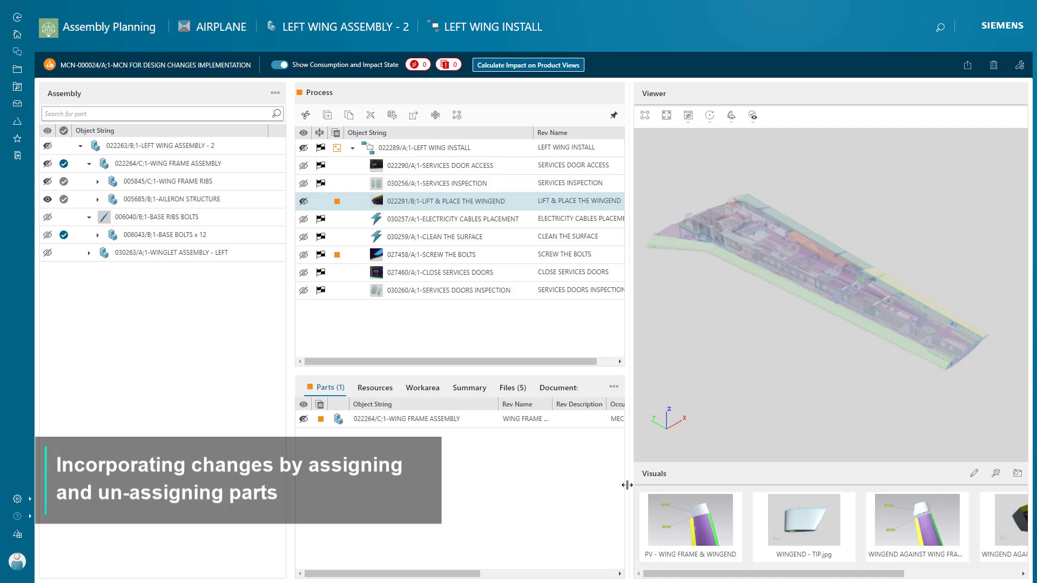
Highlight consumed parts in the viewer and assign WINGLET ASSEMBLY - LEFT (030263) to the LIFT & PLACE THE WINGEND operation
left_click(752, 115)
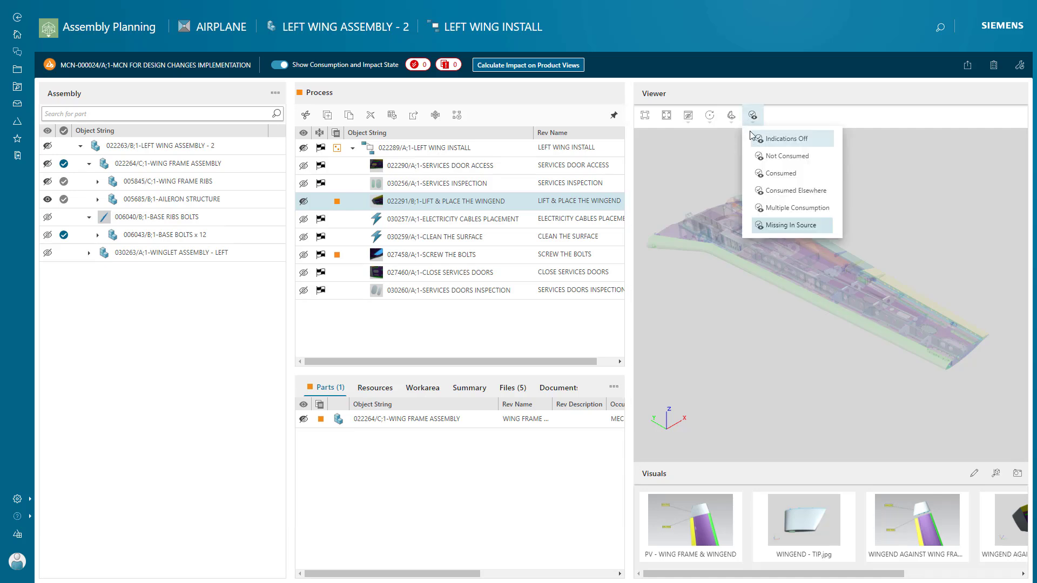
left_click(759, 174)
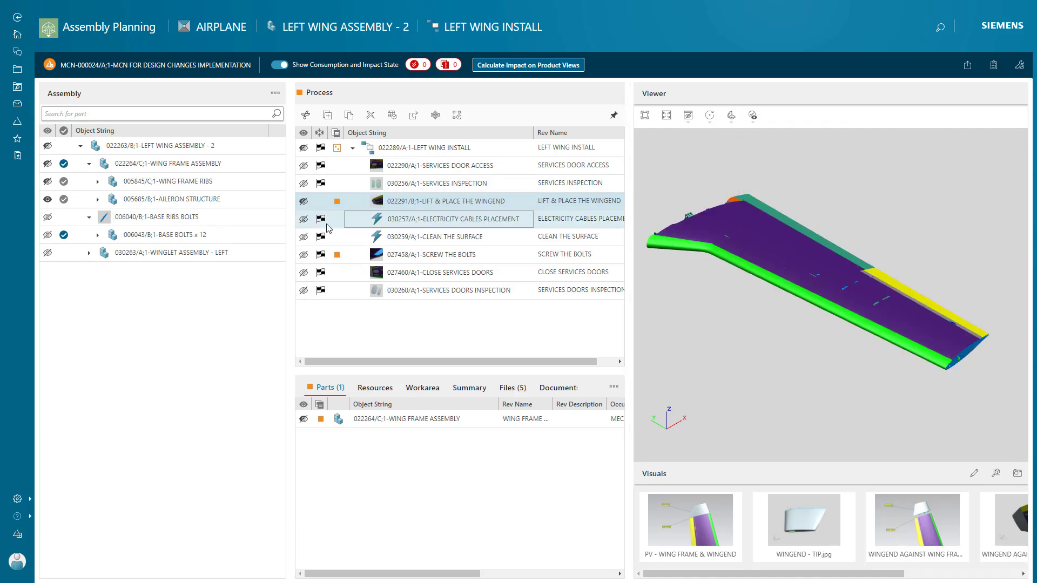
left_click(48, 253)
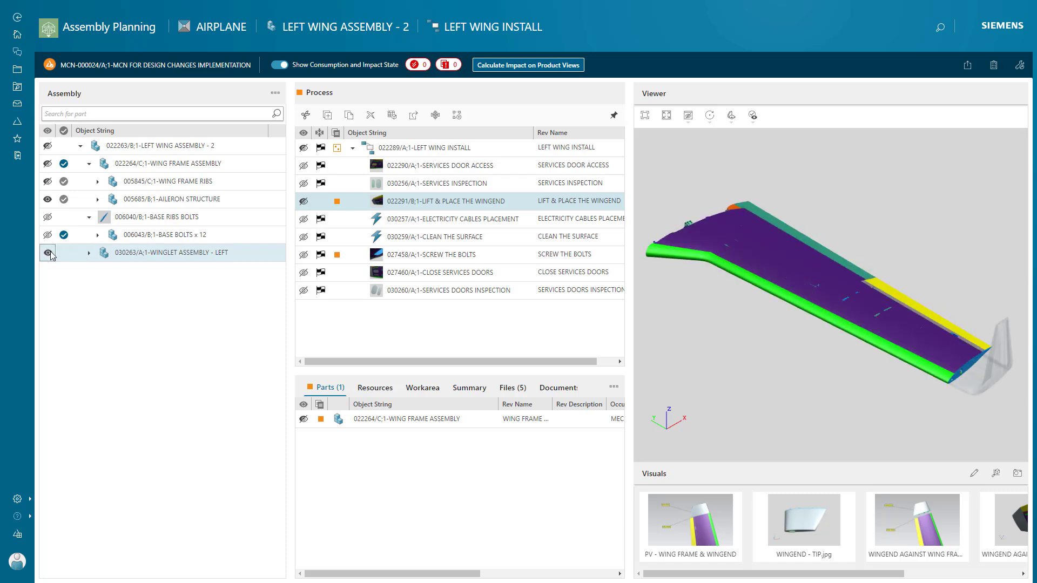
left_click(121, 252)
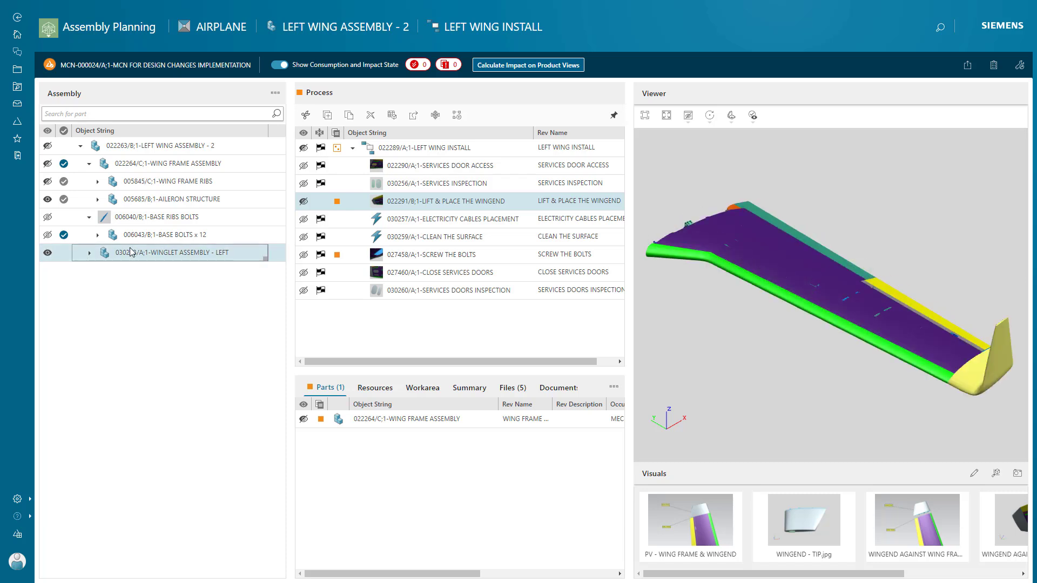
left_click_drag(130, 252, 367, 491)
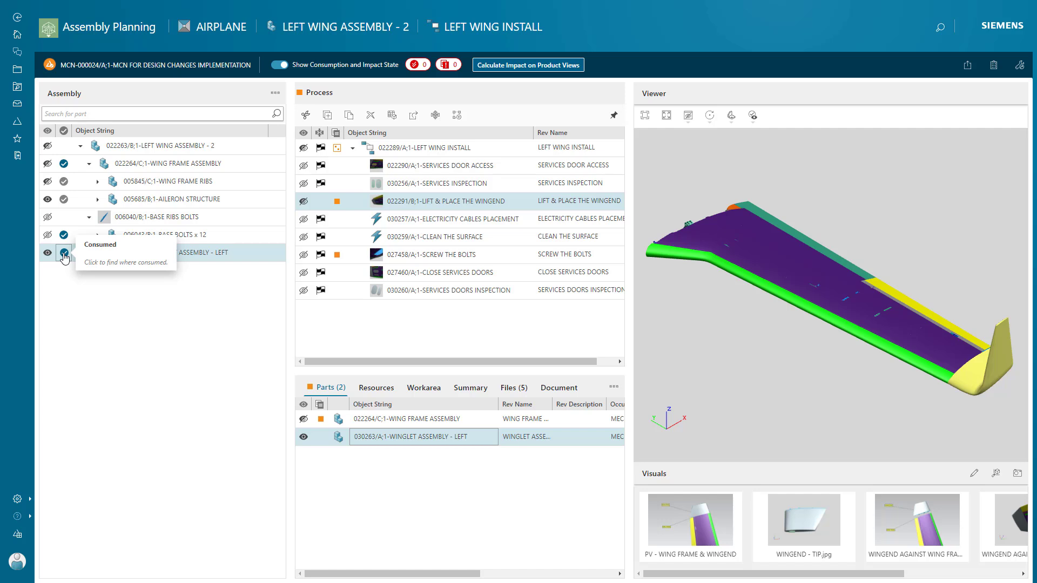
Assign Electric Screw Driver S (030284) from Screw Drivers Equipment to the SCREW THE BOLTS operation, revising the operation
left_click(414, 256)
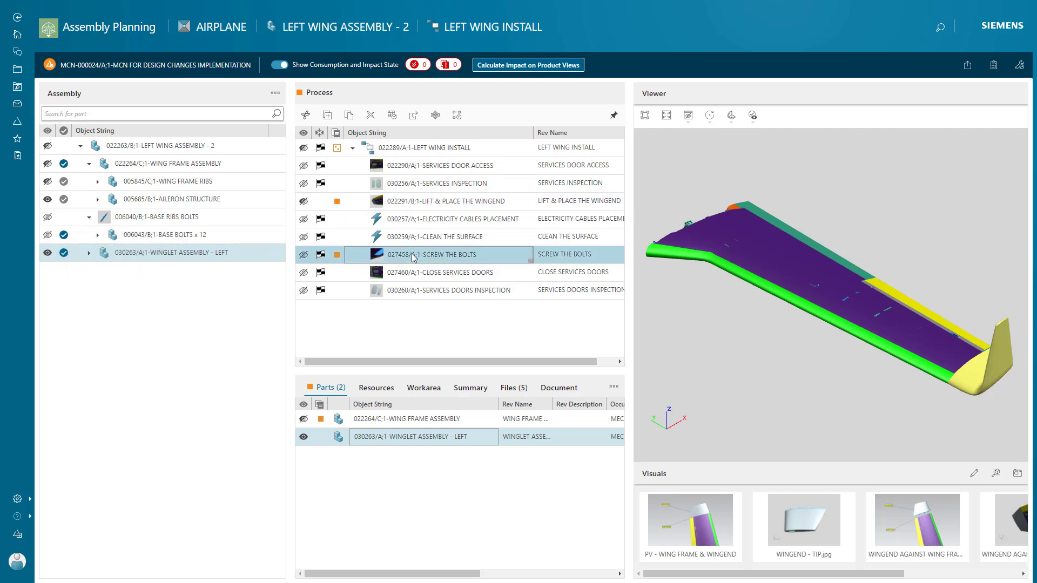
left_click(374, 390)
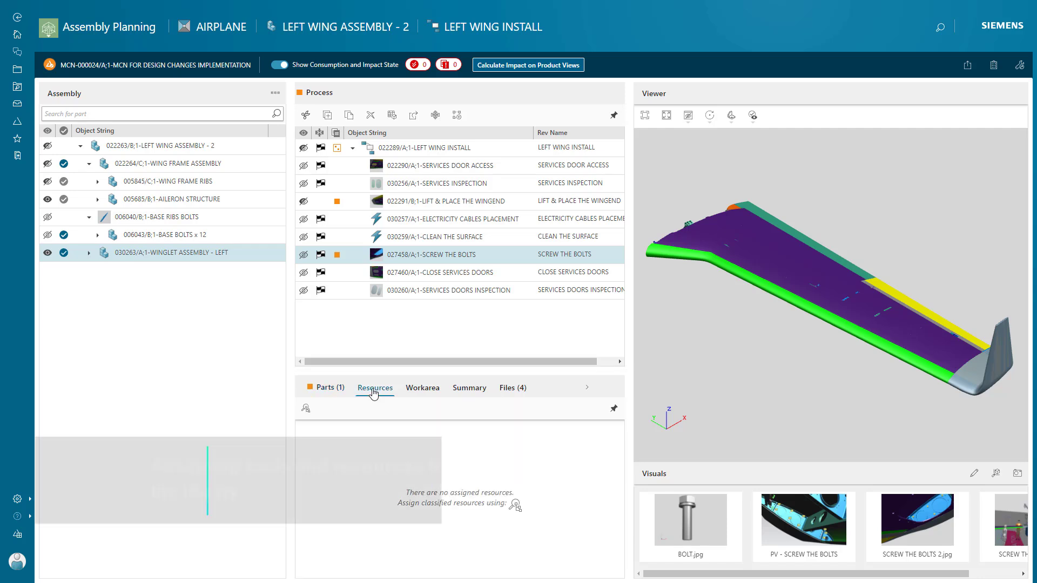
left_click(305, 411)
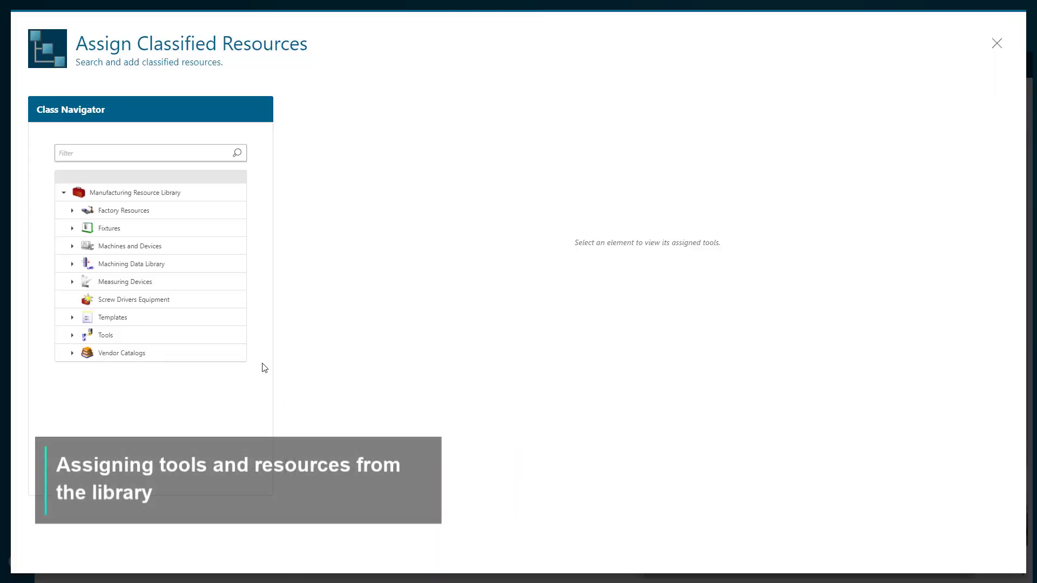
left_click(193, 301)
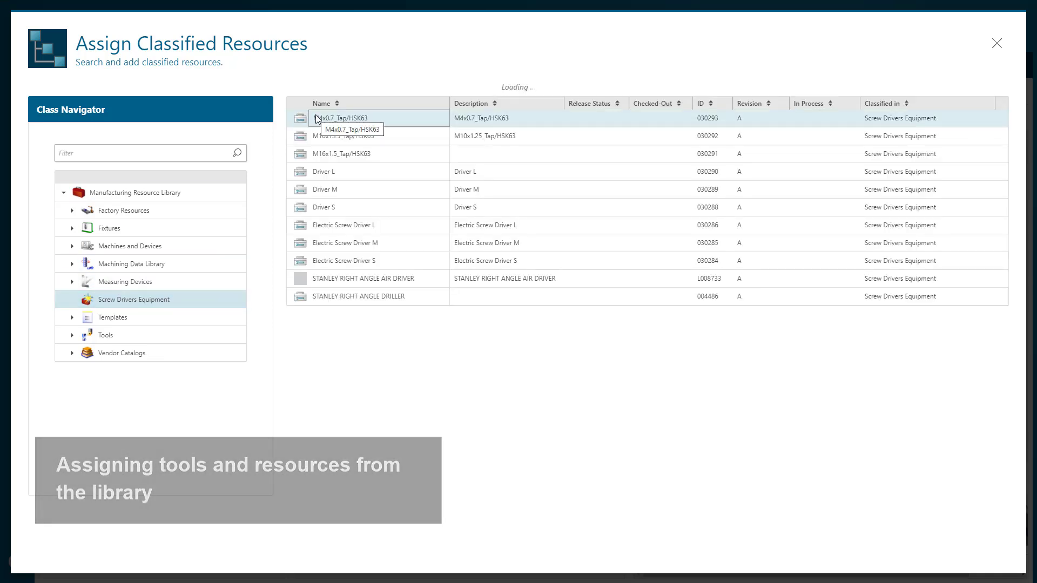
left_click(348, 262)
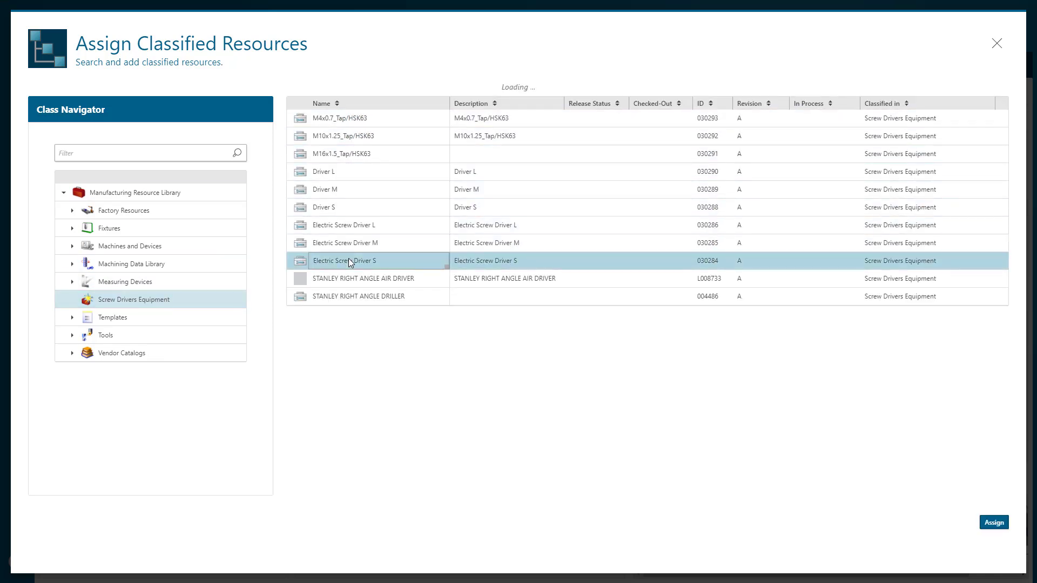
left_click(992, 522)
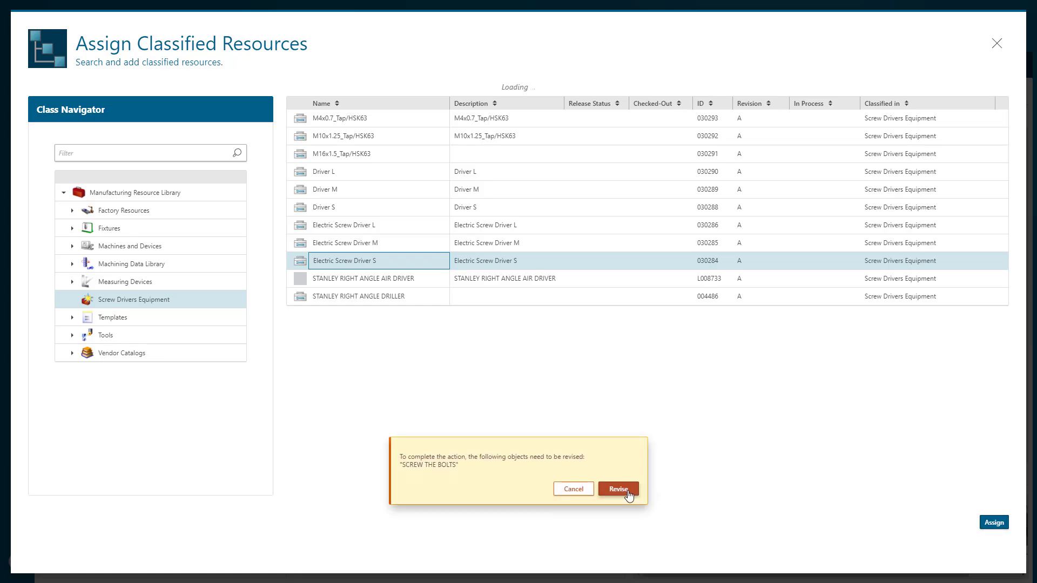
left_click(618, 490)
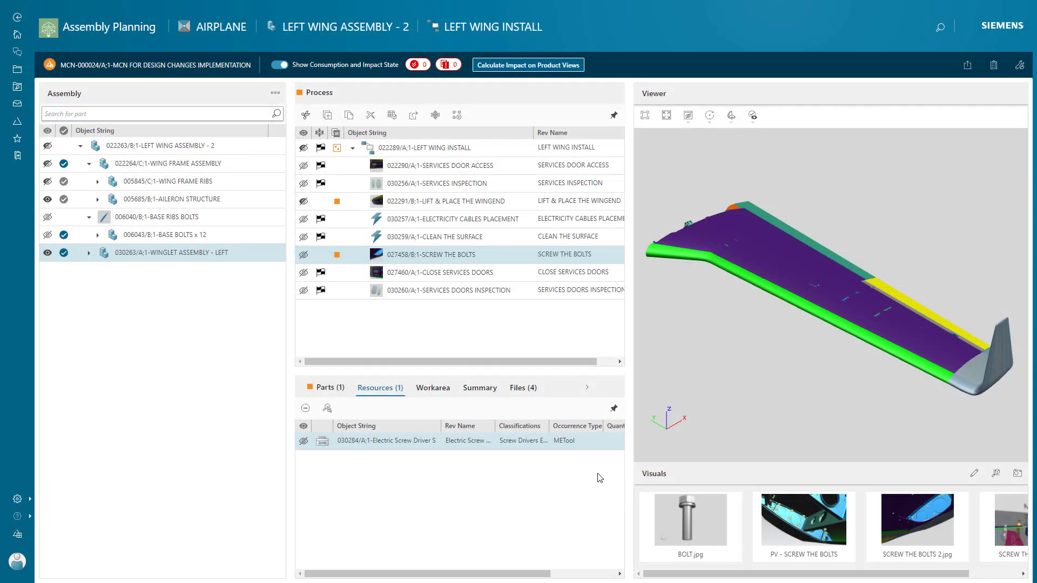
Copy the WINGLET ASSEMBLY INSTRUCTIONS document (030277) from the WINGLET DOCUMENTS folder
left_click(17, 70)
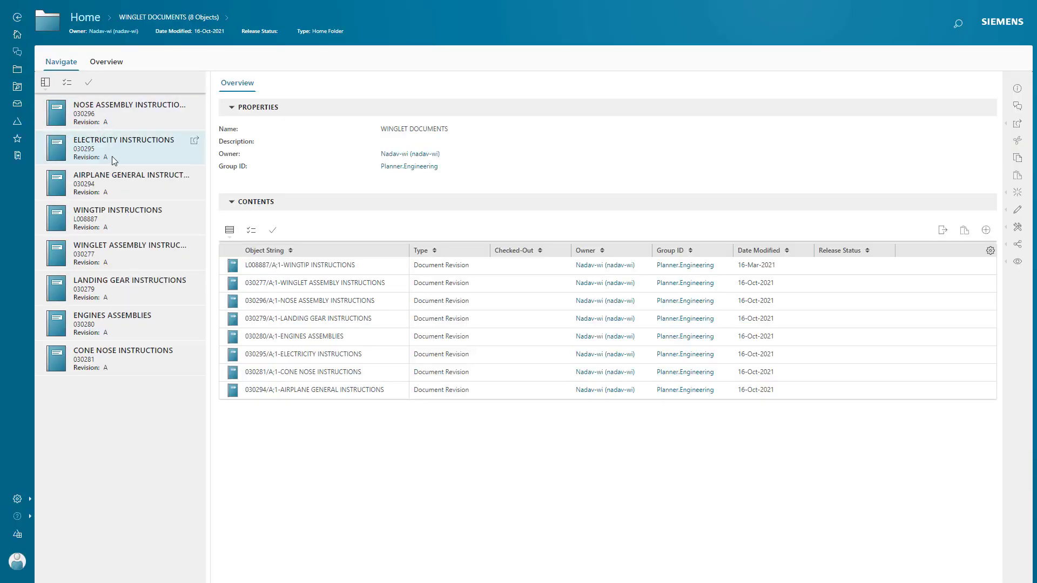
left_click(140, 251)
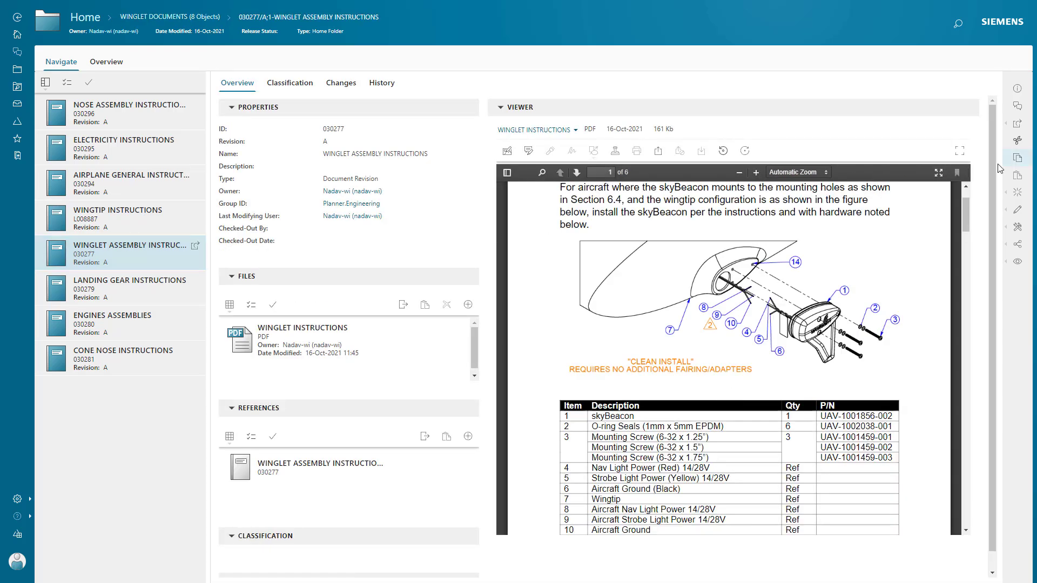
left_click(1018, 160)
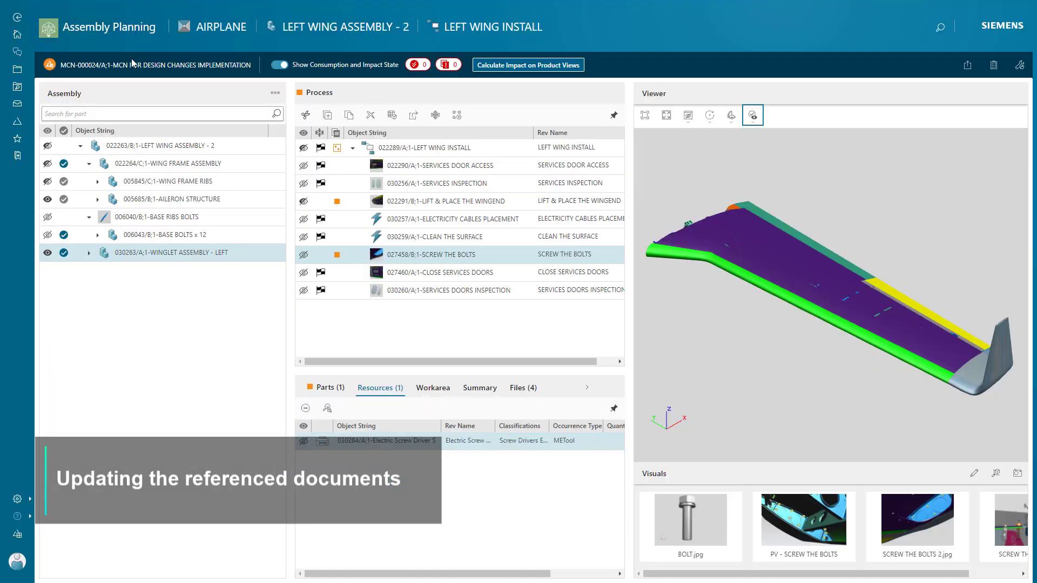
Replace the WINGTIP INSTRUCTIONS document (L008887) on the LEFT WING INSTALL process with the copied WINGLET ASSEMBLY INSTRUCTIONS (030277)
left_click(438, 148)
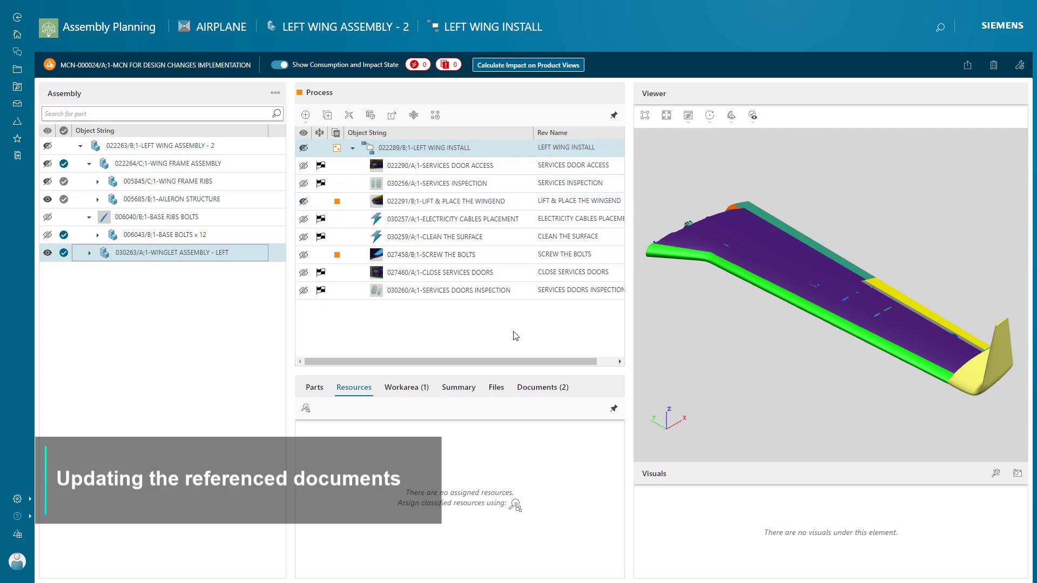
left_click(547, 400)
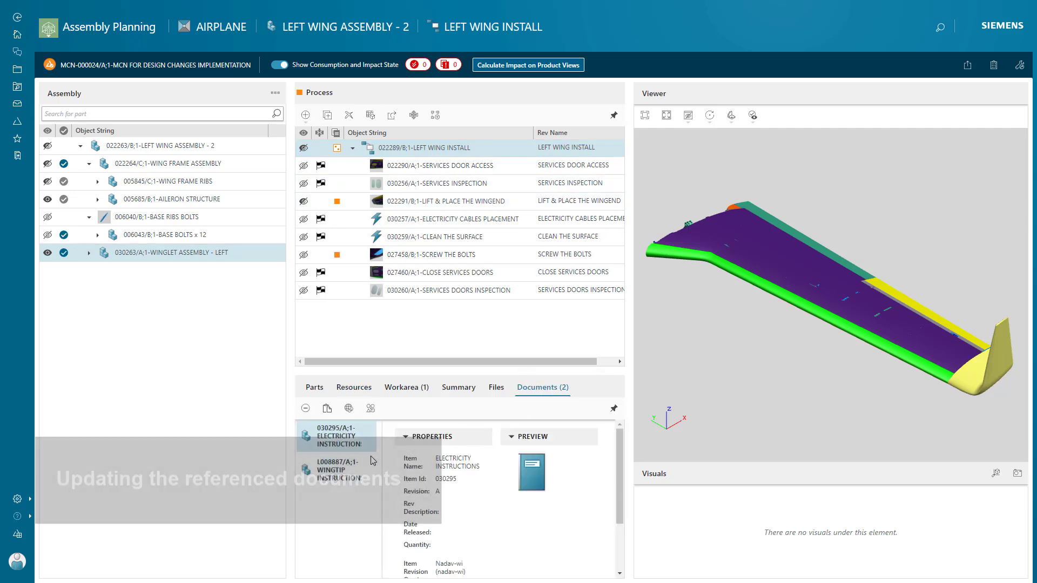
left_click(335, 472)
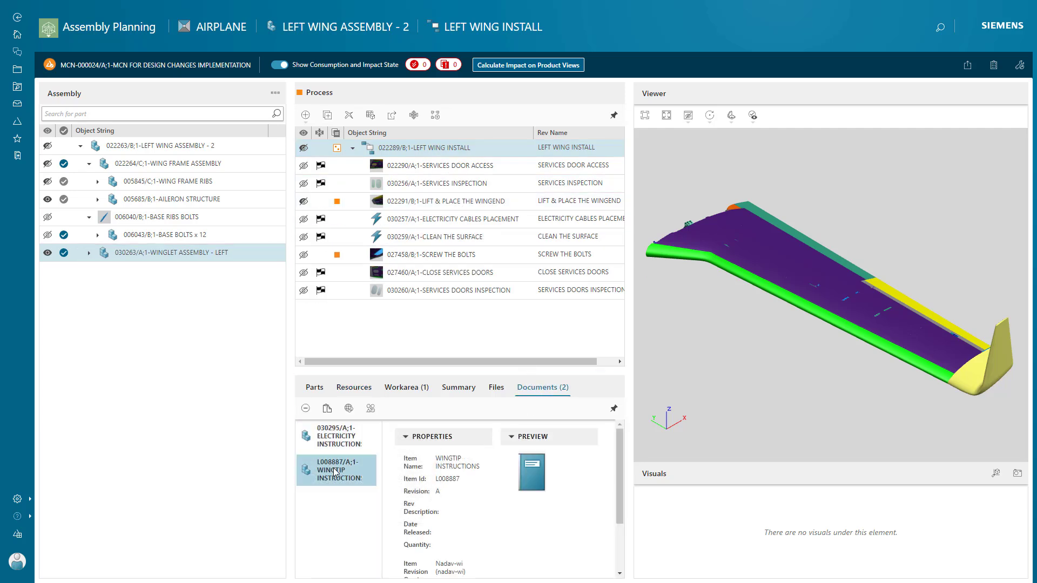
left_click(306, 409)
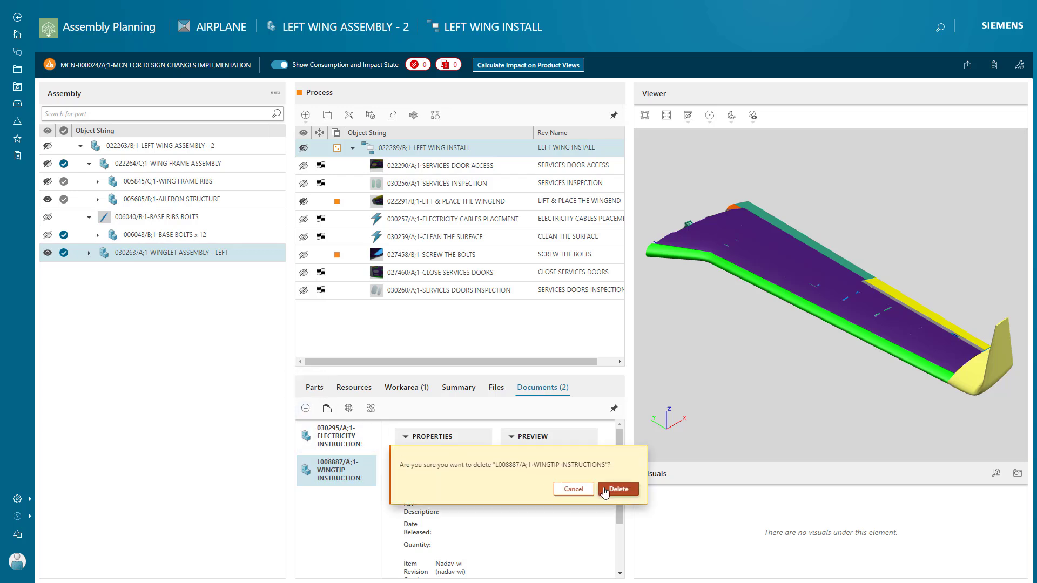
left_click(618, 489)
left_click(327, 409)
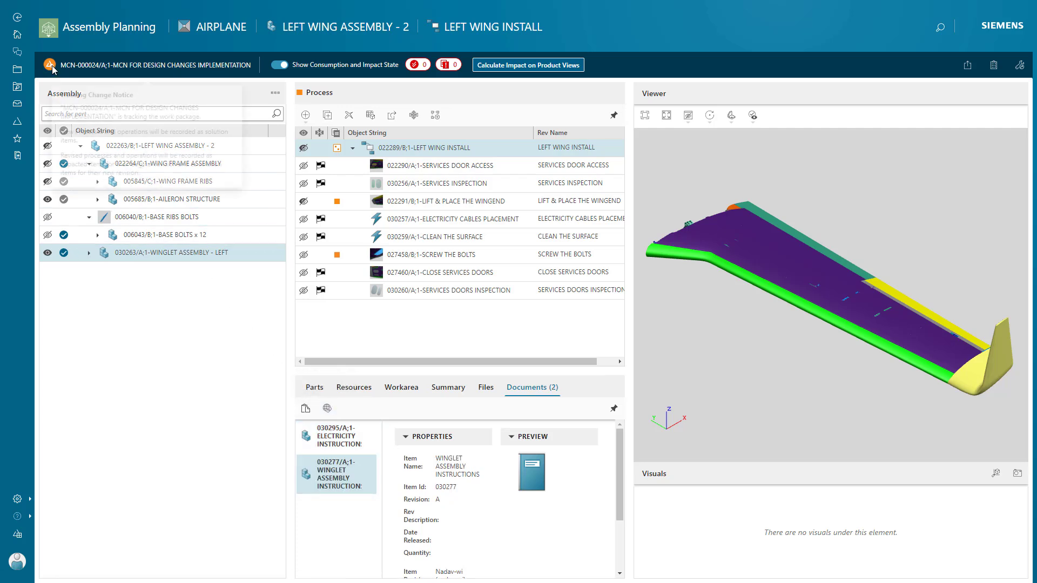
mouse_move(54, 68)
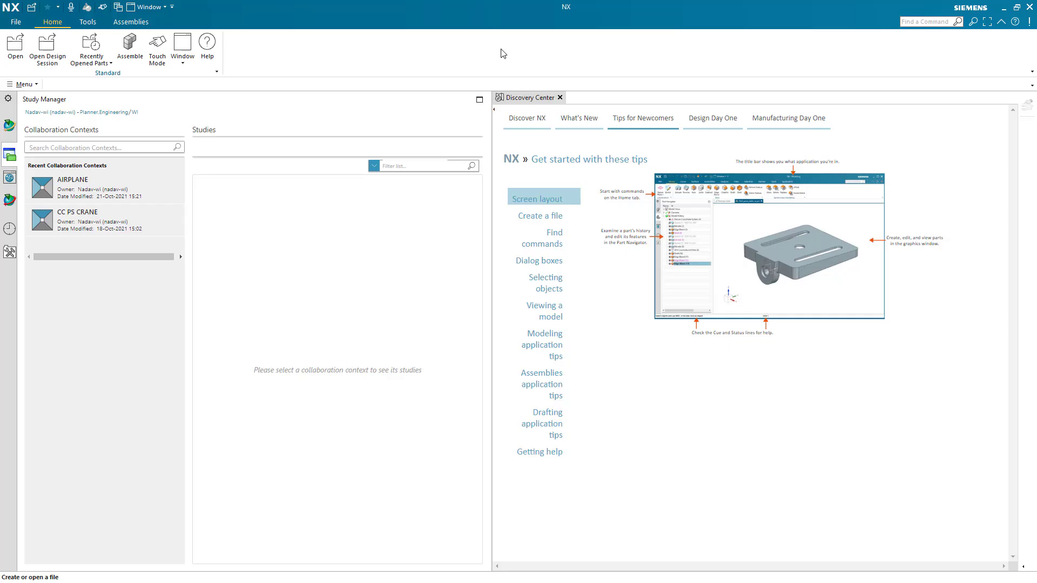
Switch to NX and open the Line Designer Study of the AIRPLANE collaboration context
left_click(119, 180)
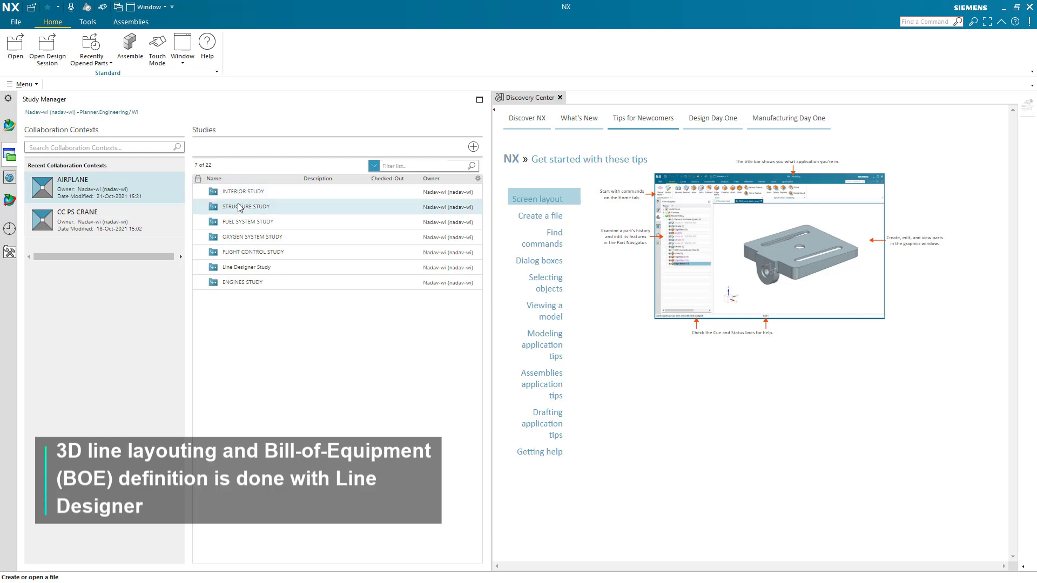
left_click(251, 268)
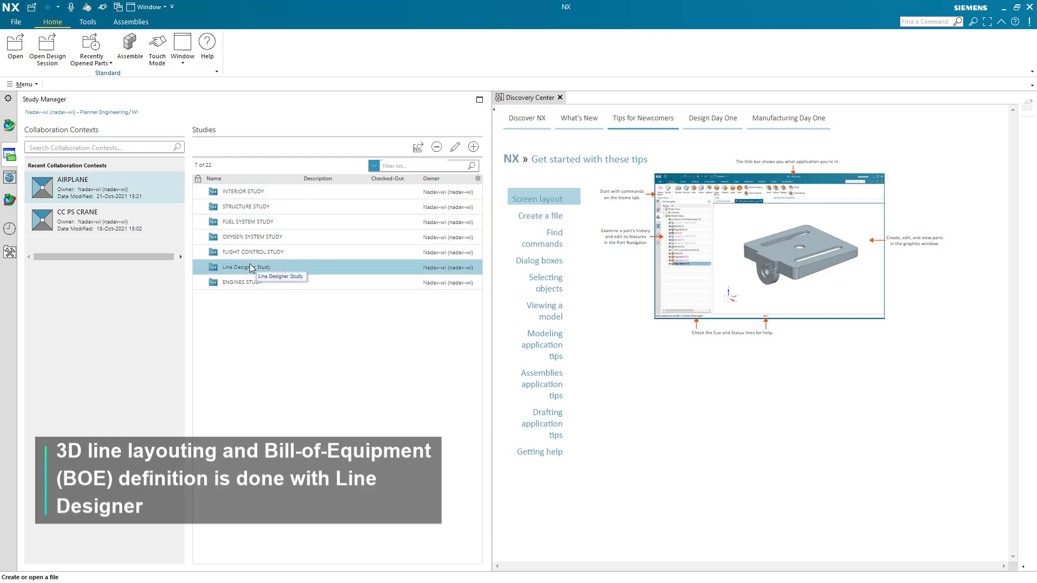
left_click(418, 150)
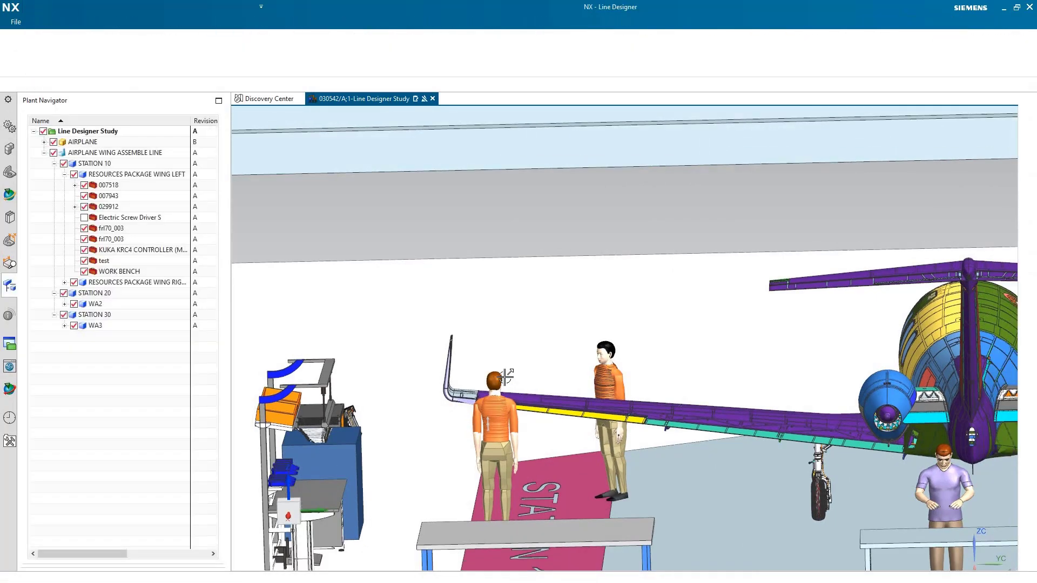
Activate the Mass (kg) visual report on the line layout to check component masses, and deactivate it
left_click(186, 25)
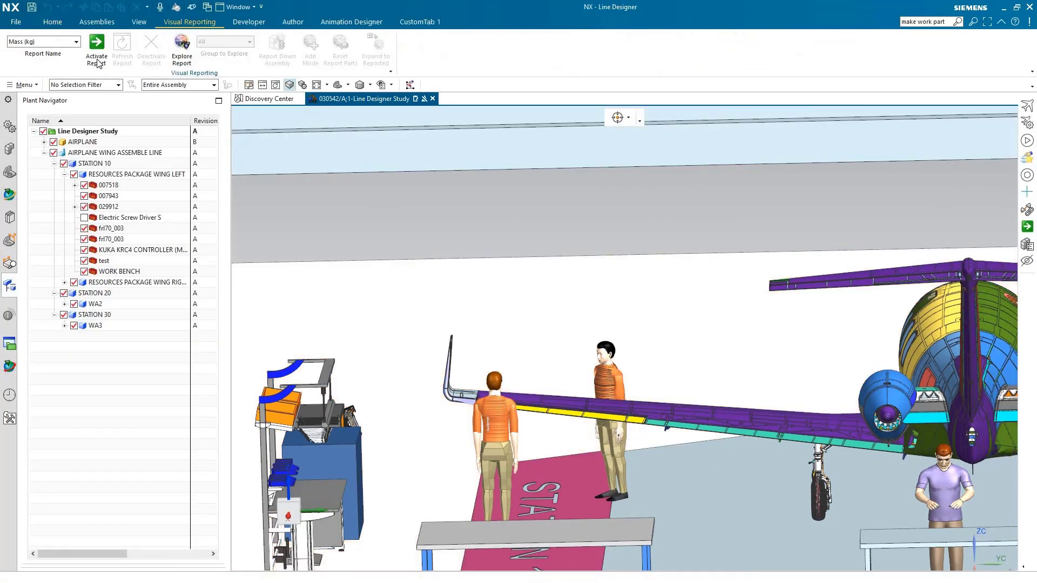
left_click(96, 59)
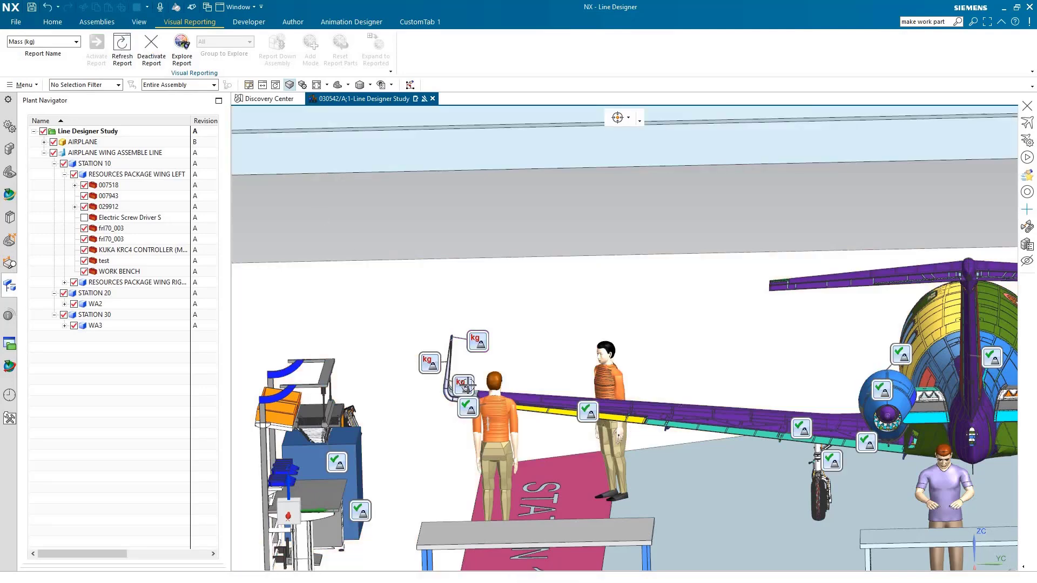
left_click(150, 59)
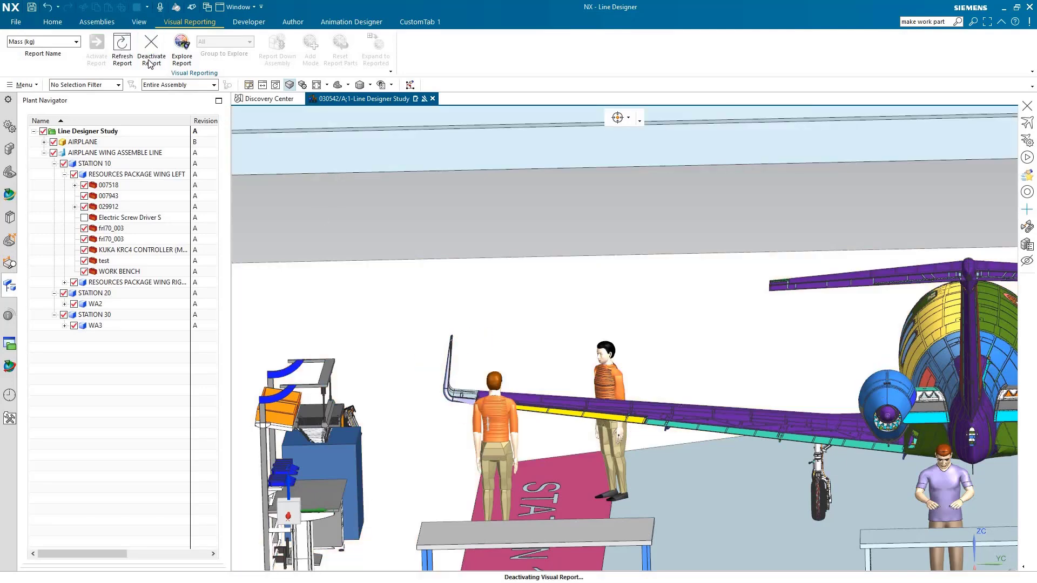
Make RESOURCES PACKAGE WING LEFT under STATION 10 the work part and add lifting resource 006598 to it
double_click(123, 175)
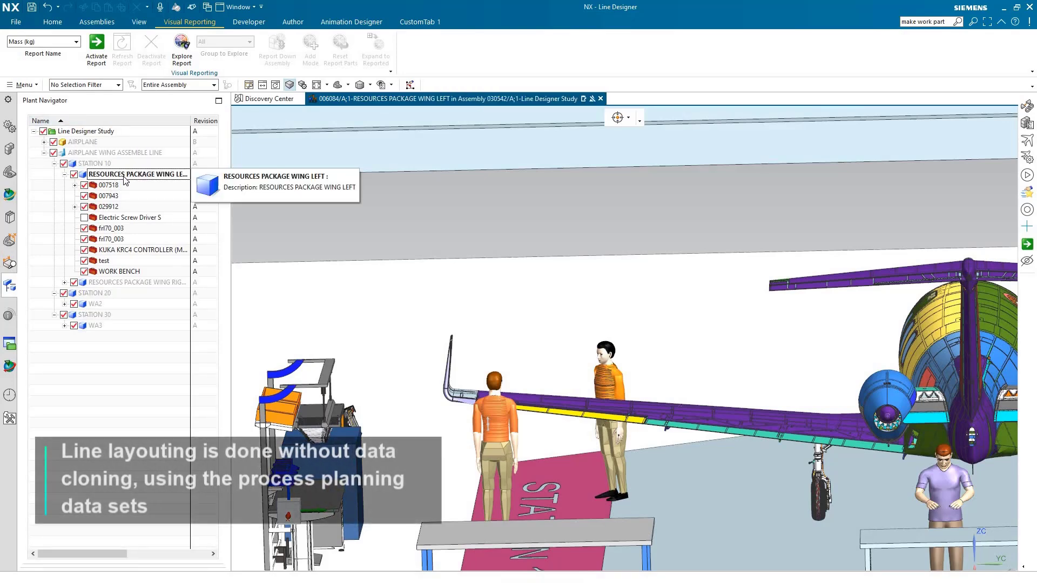
left_click(9, 218)
left_click_drag(224, 335, 583, 248)
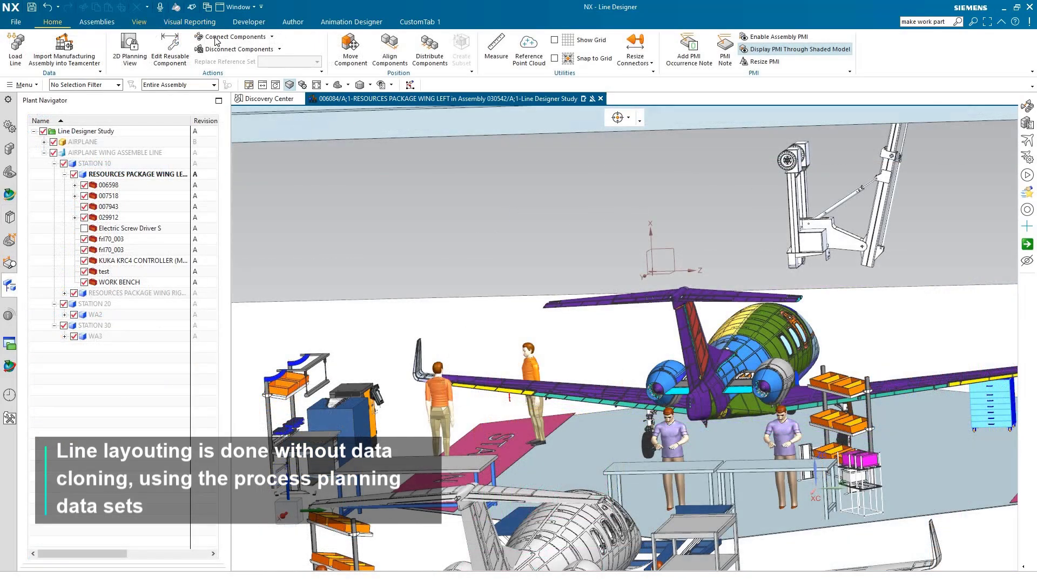
Move and connect the lifting resource to its target connector in the left wing area of the line layout
left_click(227, 36)
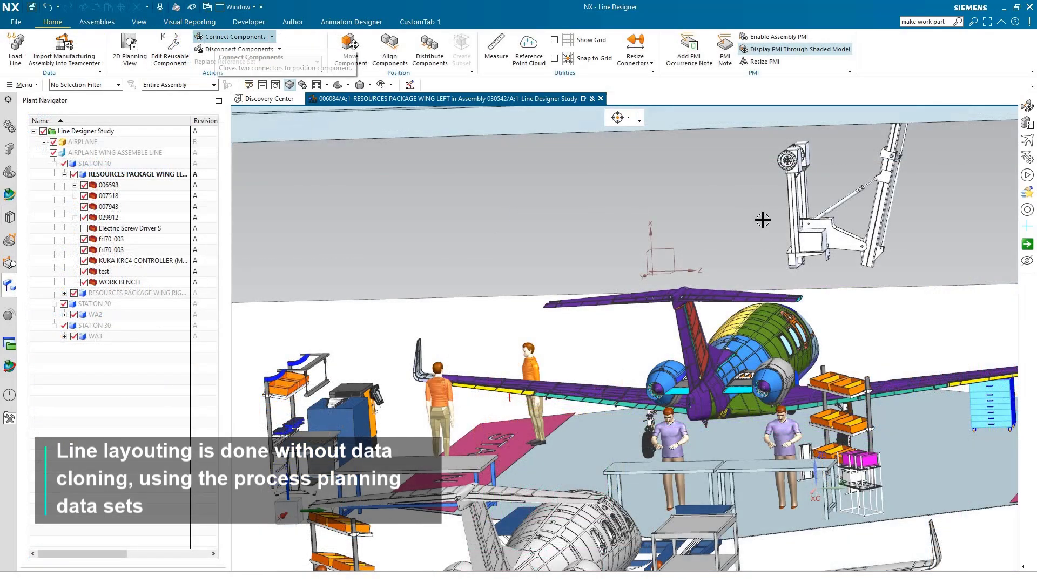
left_click(508, 398)
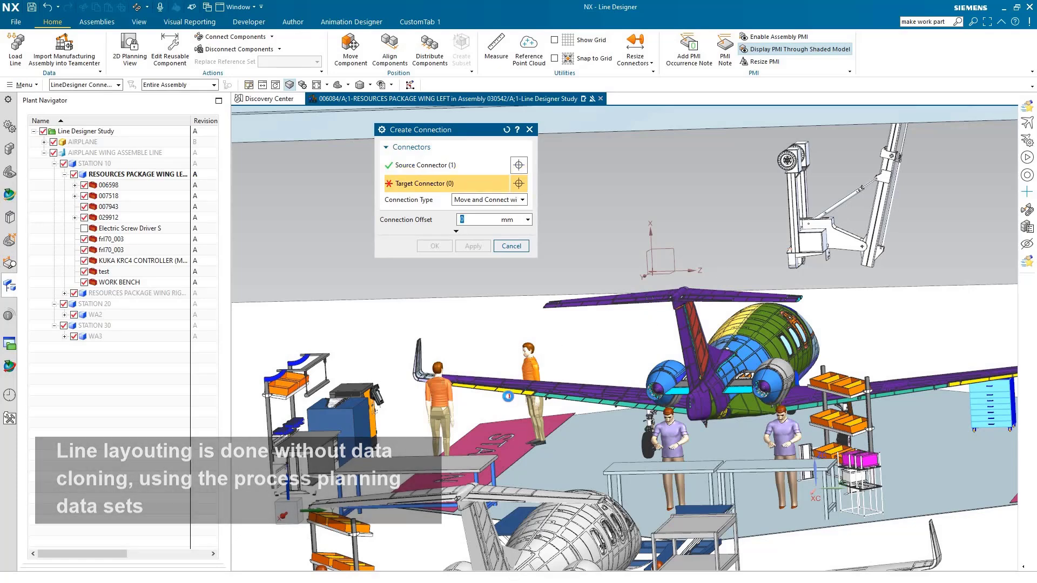
left_click(425, 247)
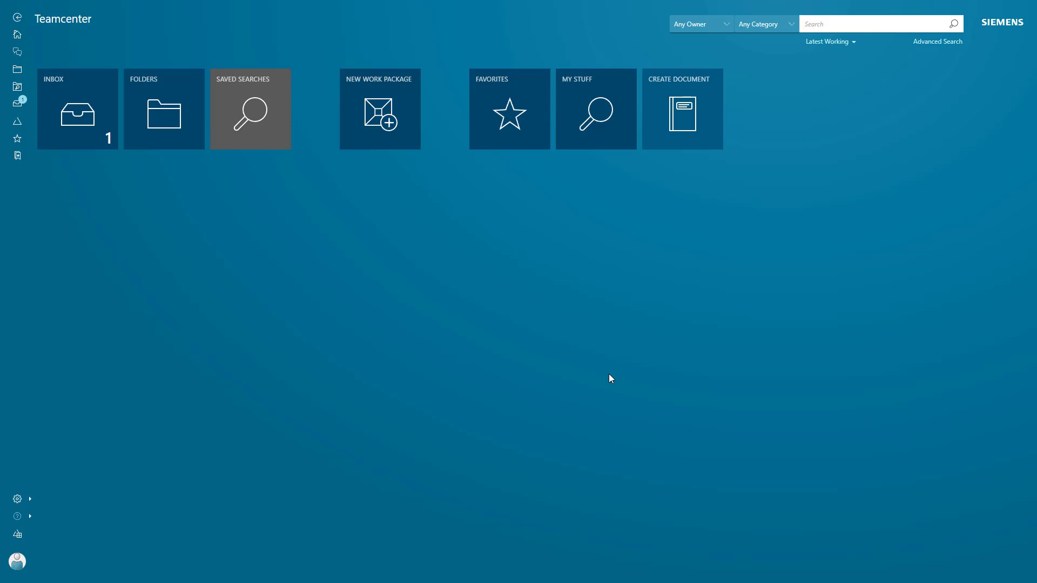
Switch to Teamcenter, open the Execute Change task for MCN-000024 from the inbox, and open LEFT WING INSTALL in Work Instructions Authoring
left_click(84, 129)
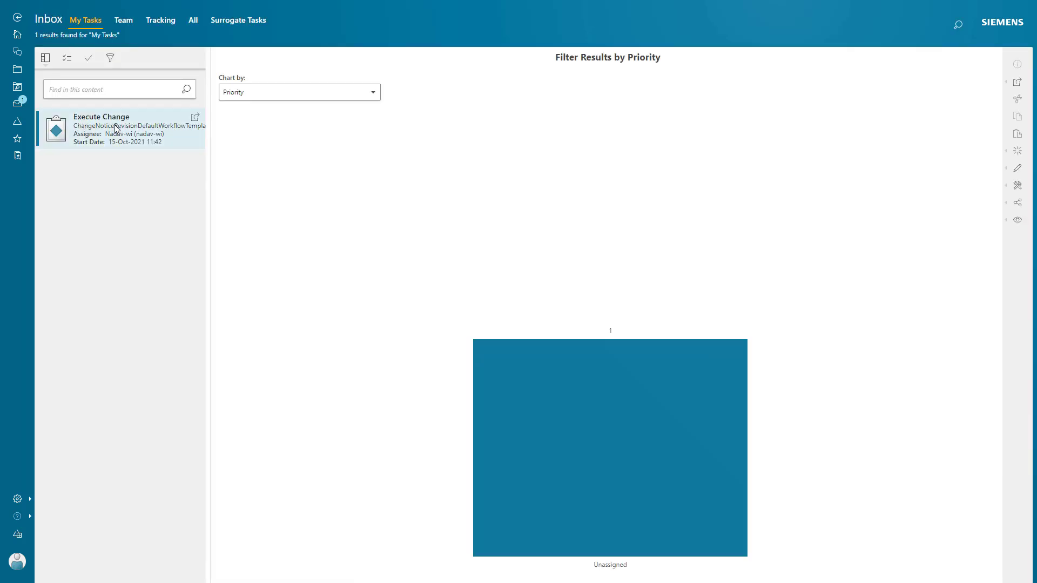
left_click(194, 118)
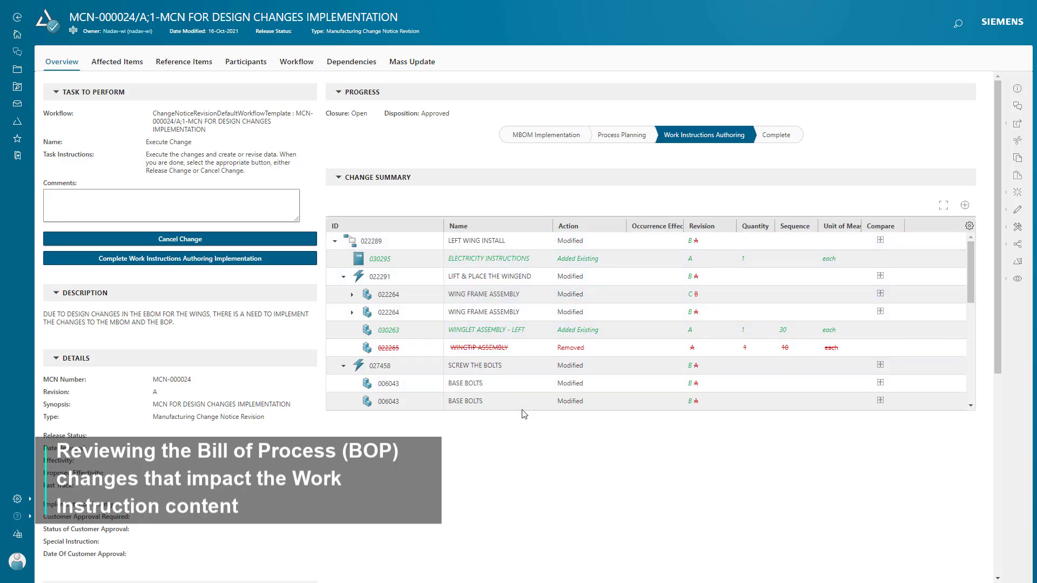
left_click(1017, 123)
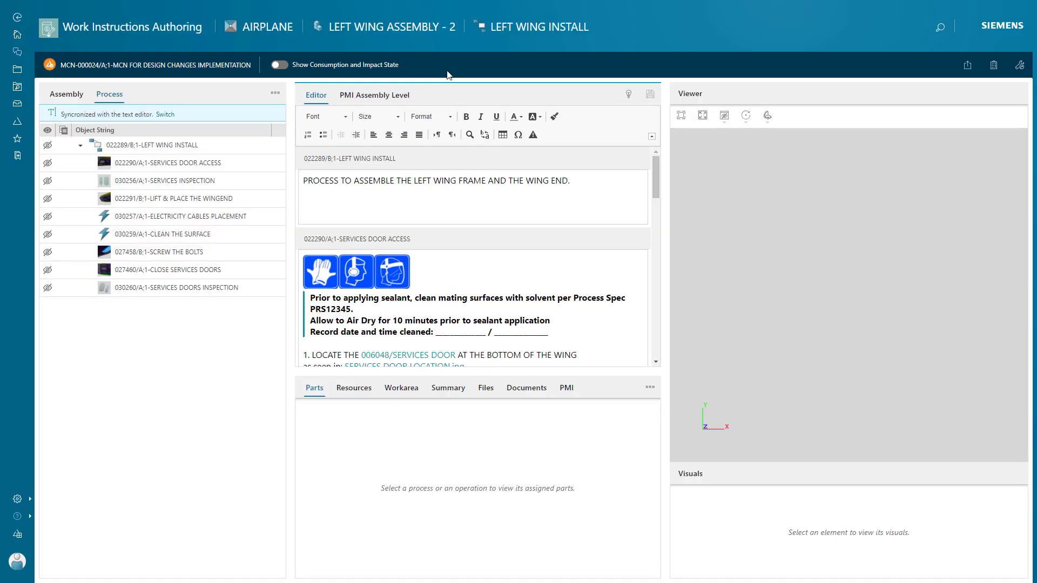
left_click(201, 28)
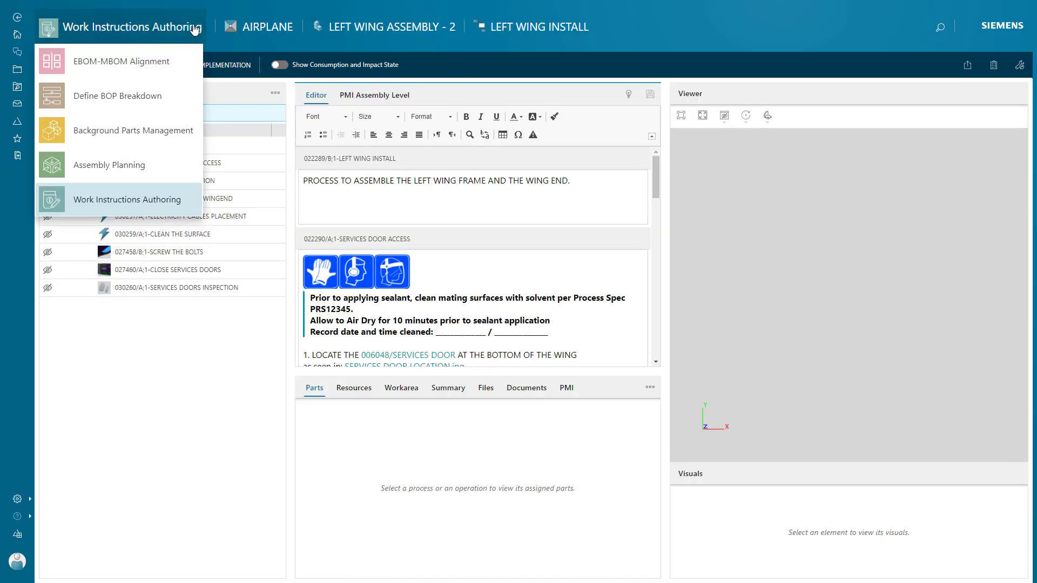
left_click(195, 28)
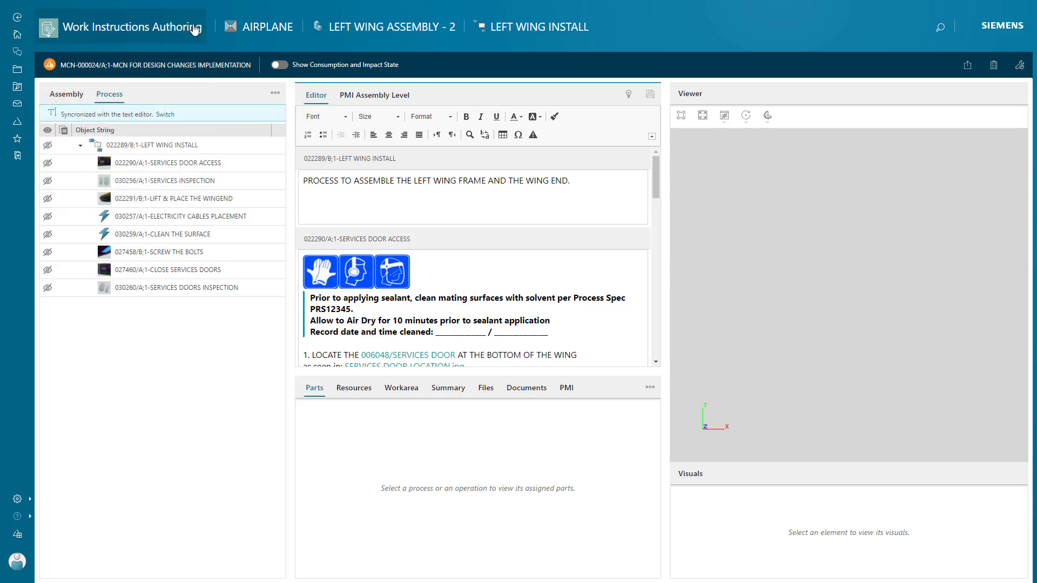
Load the LEFT WING INSTALL process in 3D, examine the equipment around WINGLET ASSEMBLY - LEFT, and clear the viewer
left_click(49, 147)
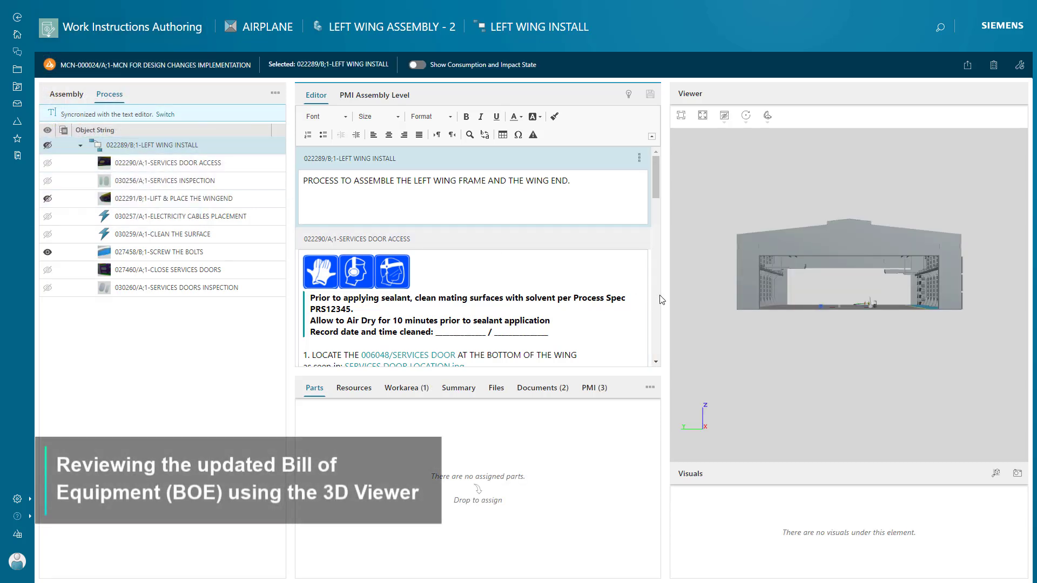
left_click_drag(743, 312, 776, 345)
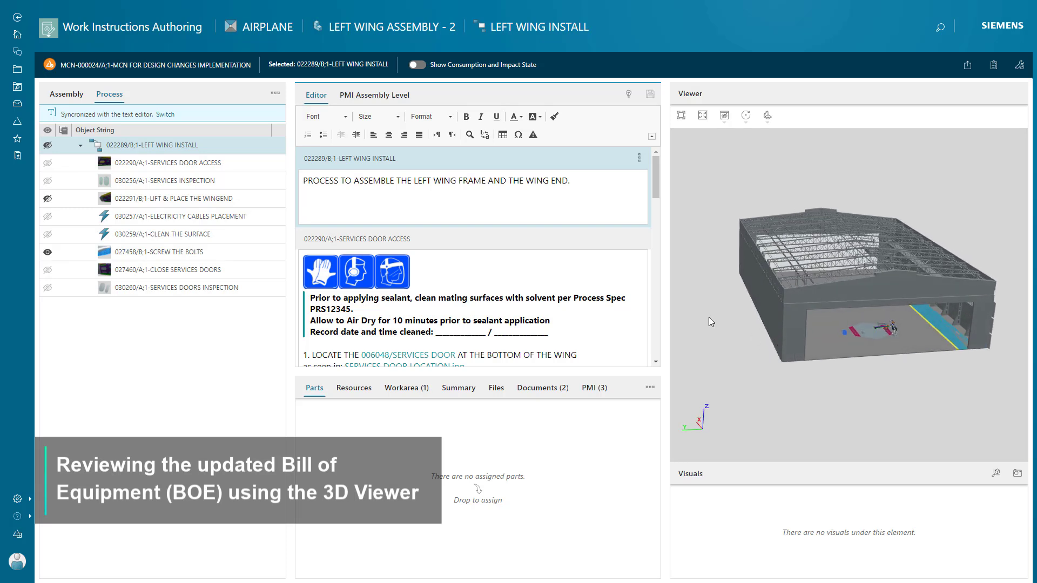
left_click(74, 94)
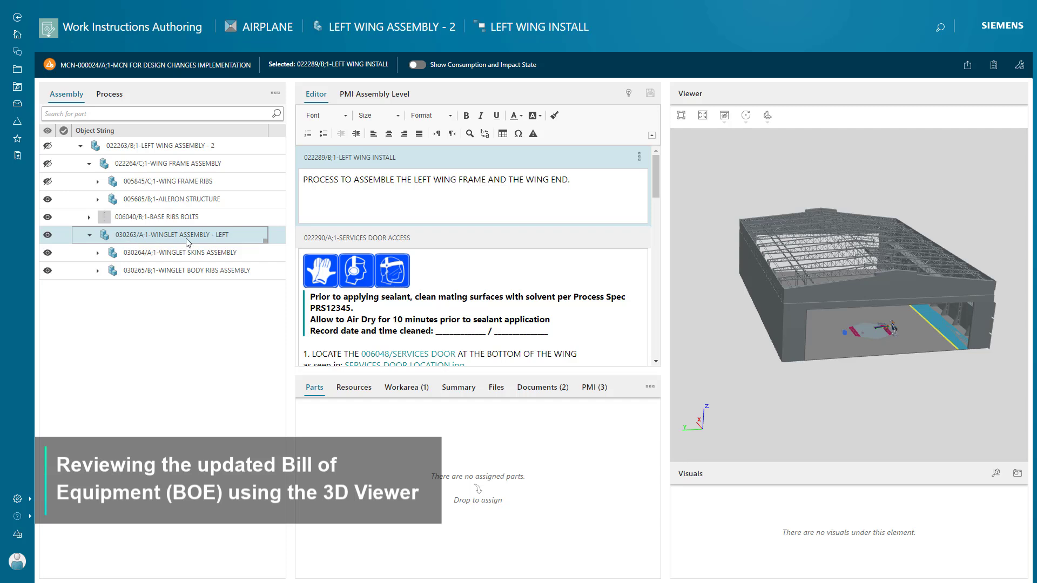
left_click(676, 123)
left_click_drag(991, 440, 735, 455)
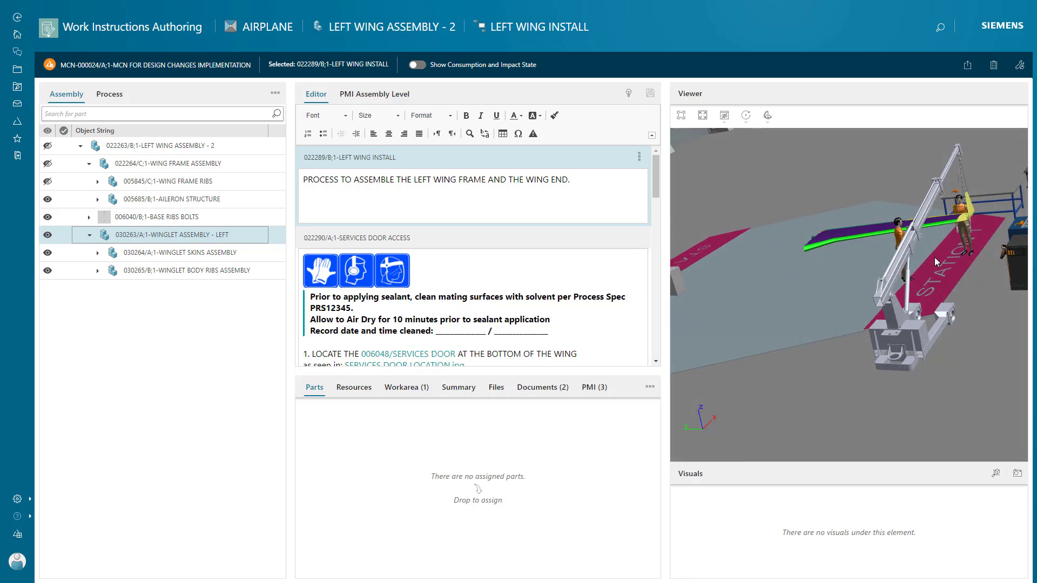
scroll(936, 262, "up", 5)
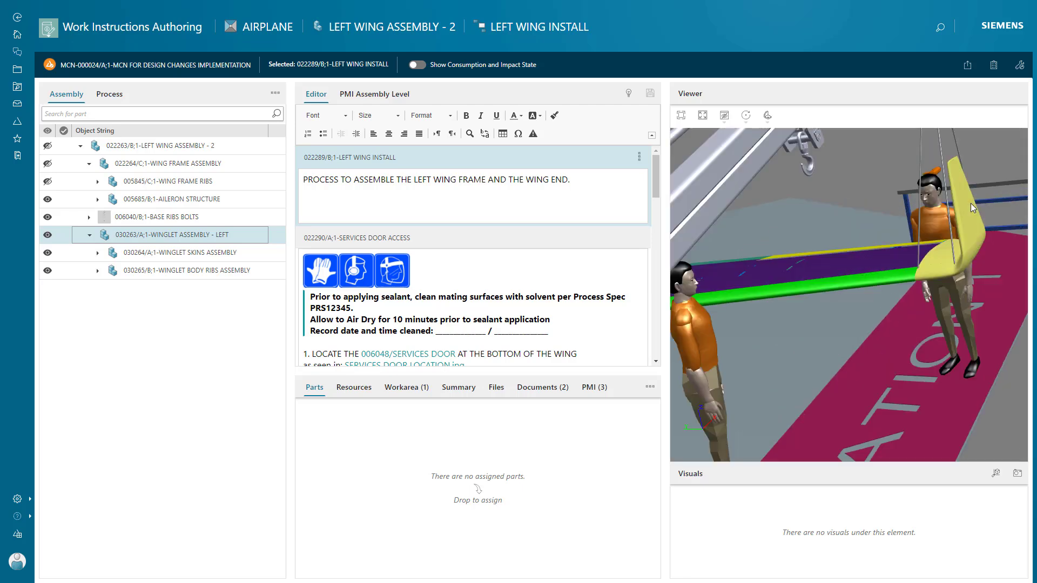
left_click(724, 115)
left_click(749, 139)
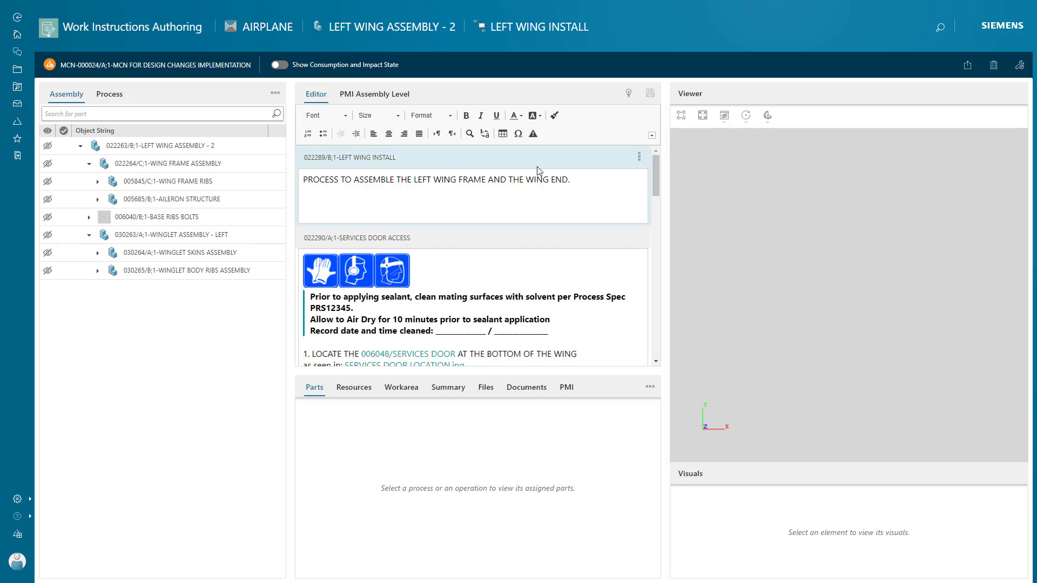
Display only WINGLET ASSEMBLY - LEFT in 3D and list the loaded assembly's PMIs with Method 1, showing consumption and impact state
left_click(48, 234)
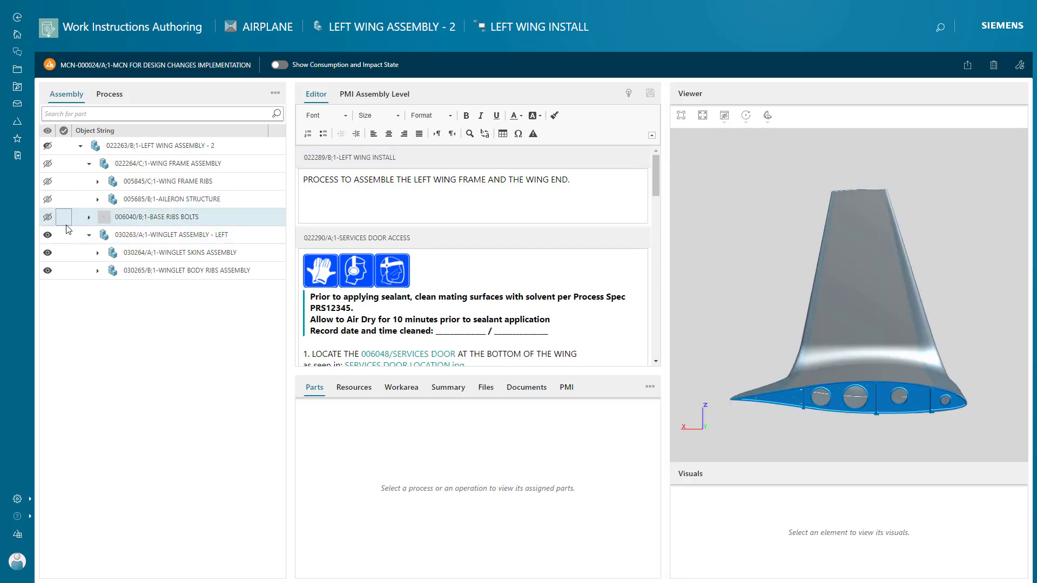
left_click(383, 98)
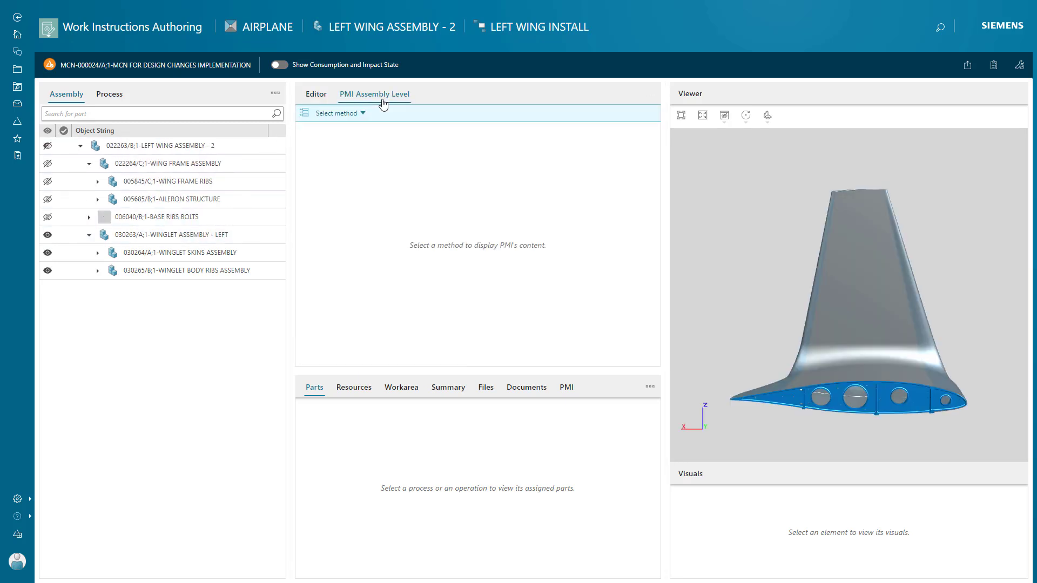
left_click(362, 113)
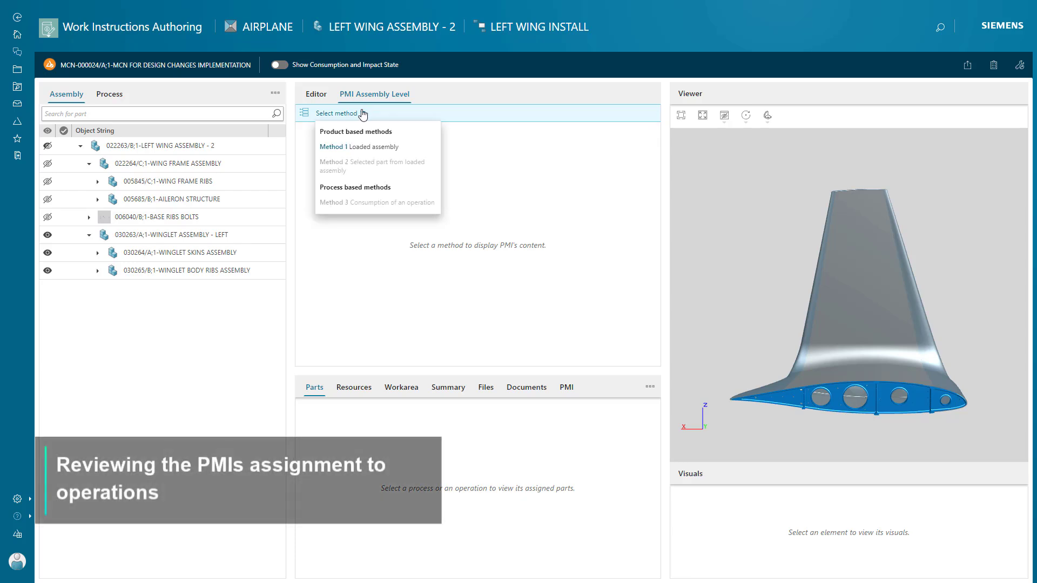
left_click(365, 155)
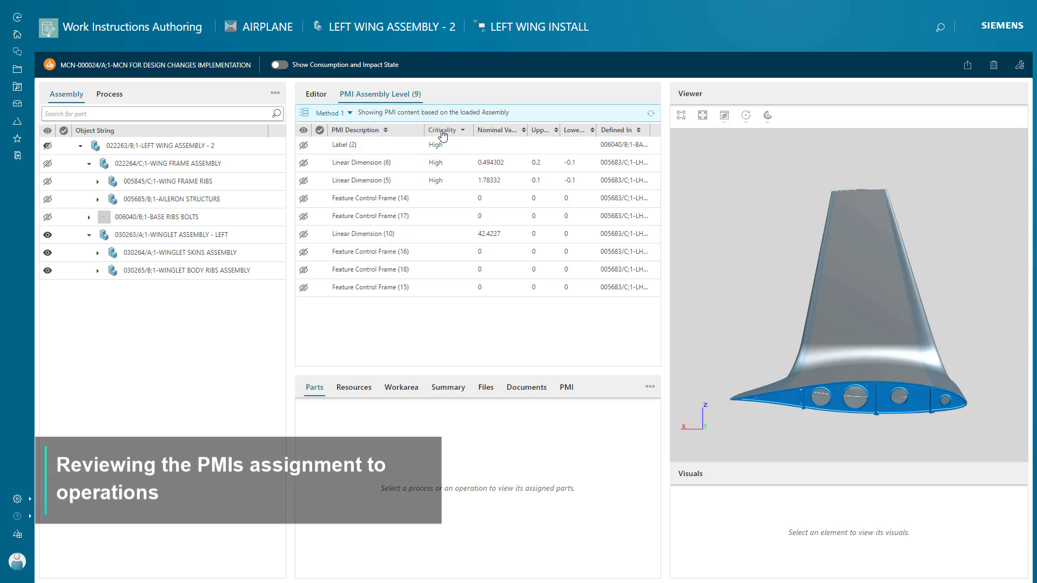
left_click(281, 65)
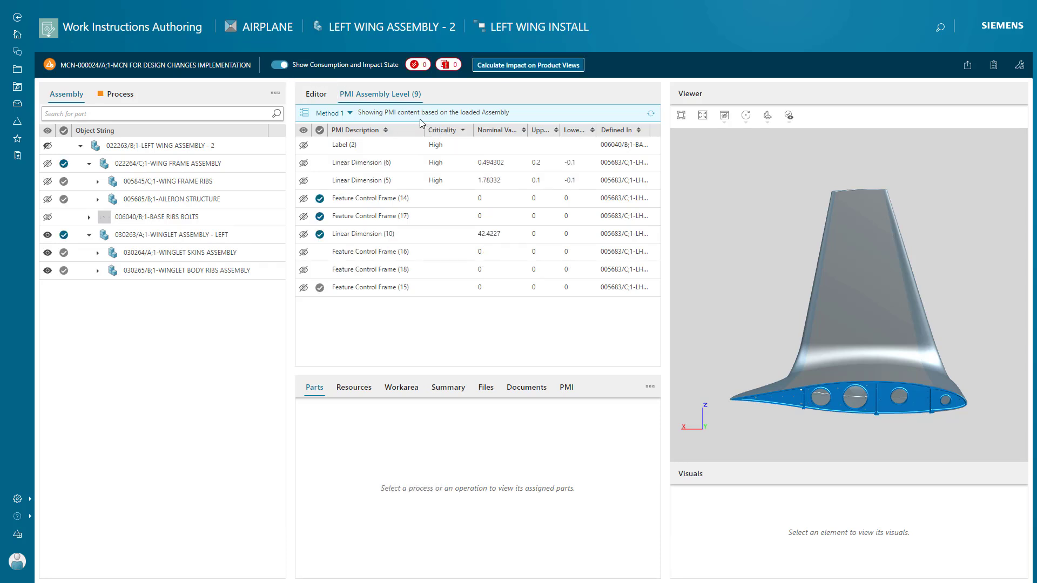
Inspect the connected parts of PMI Label (2), display the label in 3D, zoom to it and highlight its bolts
left_click(422, 152)
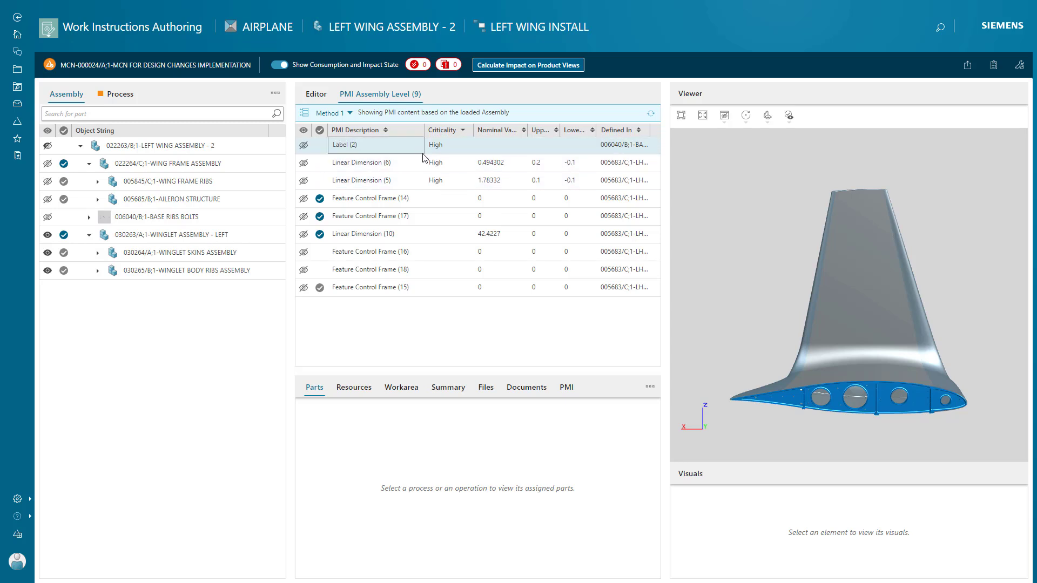
left_click(417, 146)
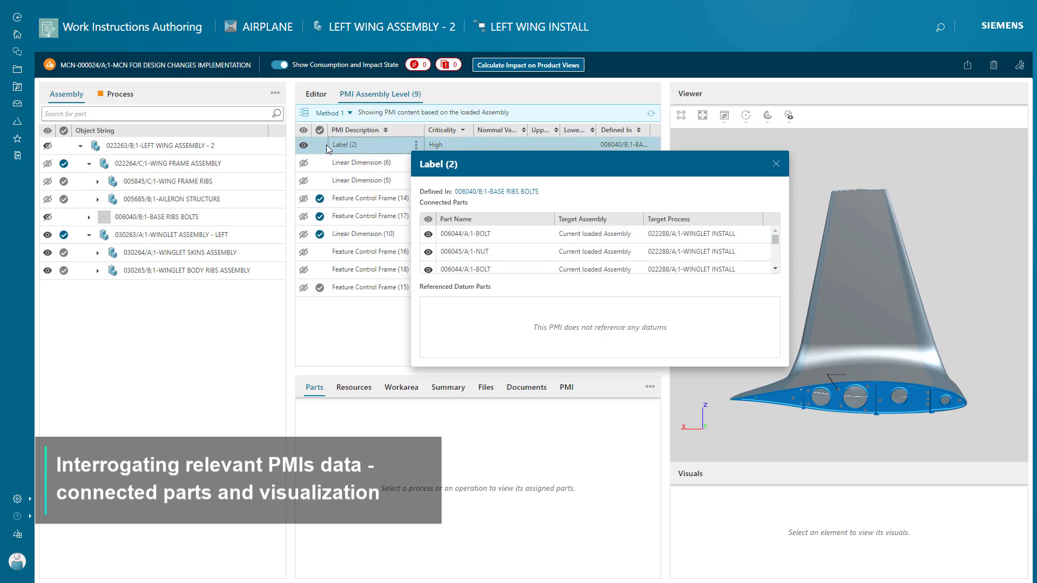
left_click(776, 164)
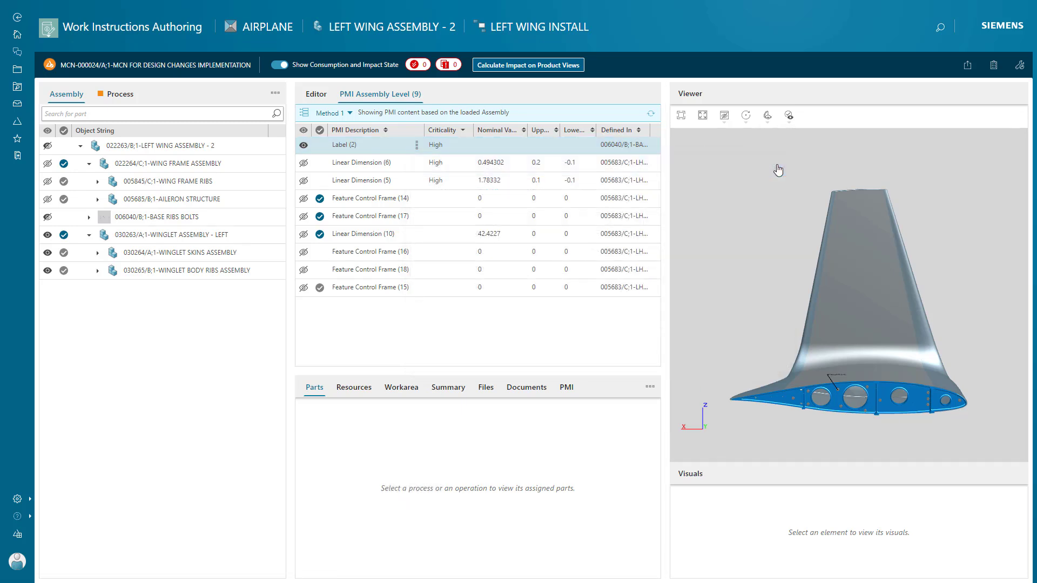
left_click(682, 117)
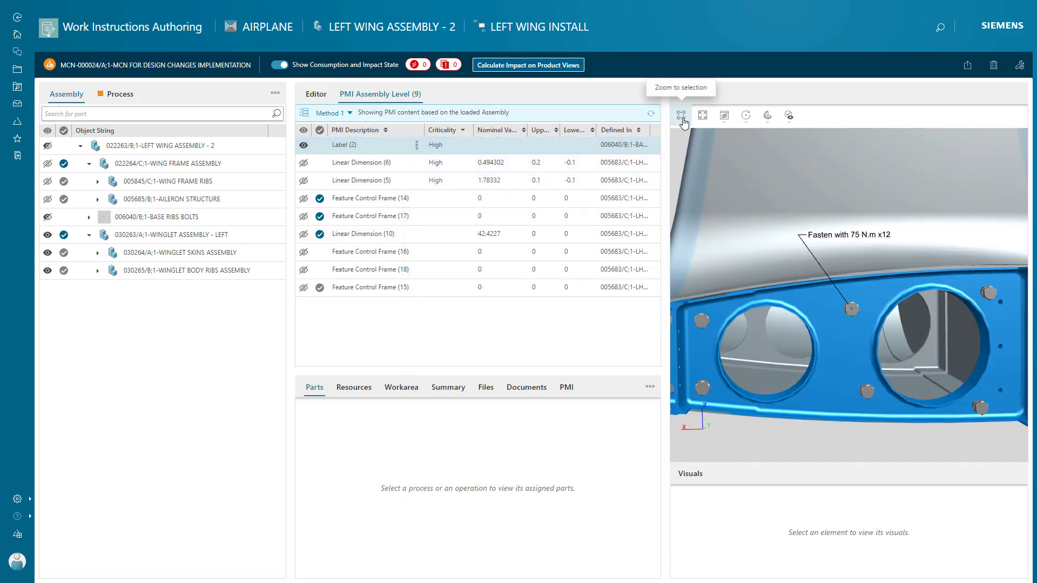
left_click(832, 236)
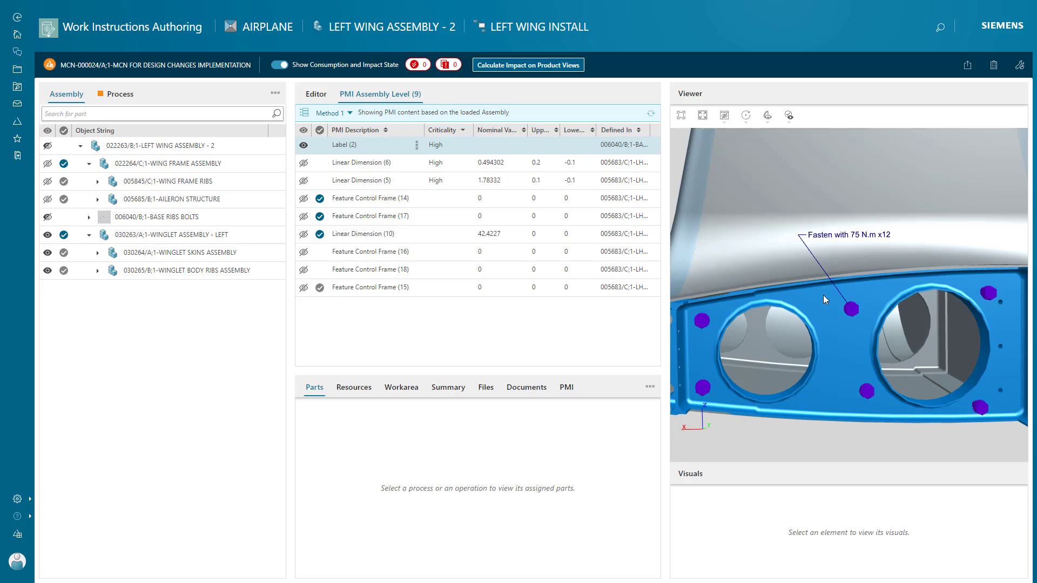
left_click_drag(817, 348, 792, 356)
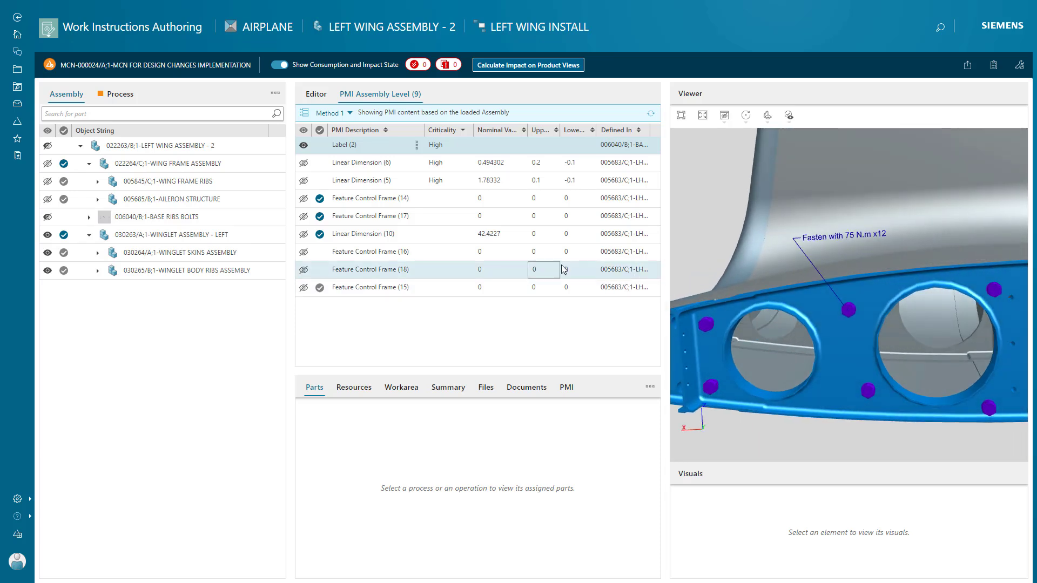
Assign PMI Label (2) to the SCREW THE BOLTS operation (027458) of the LEFT WING INSTALL process
left_click(128, 96)
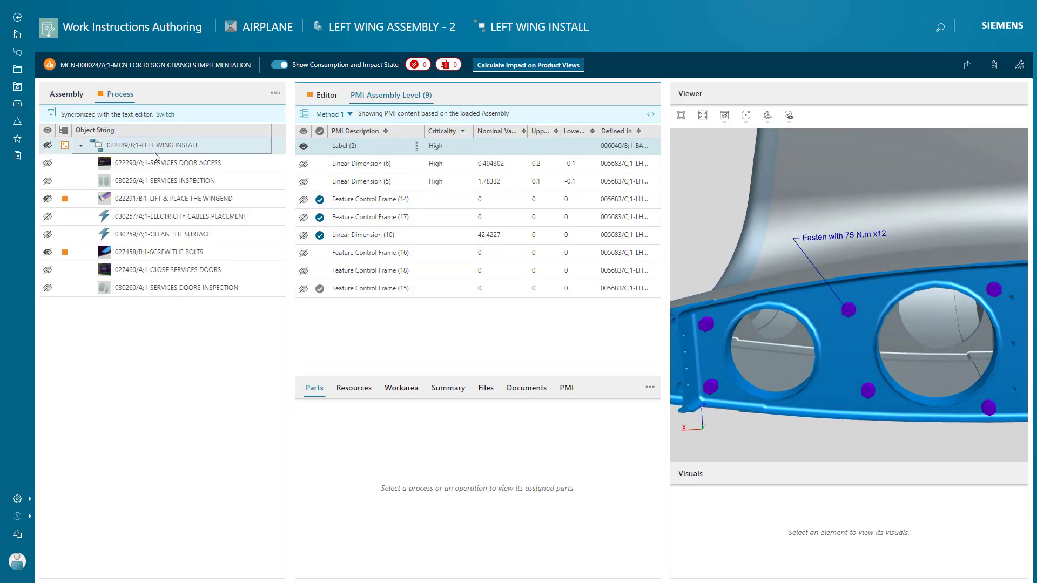
left_click(176, 253)
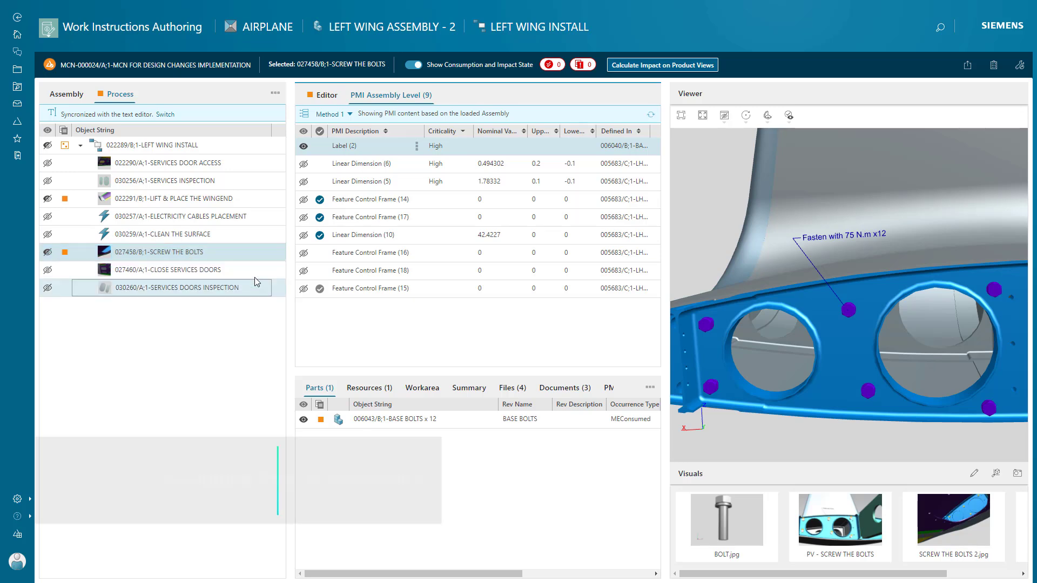
left_click(605, 389)
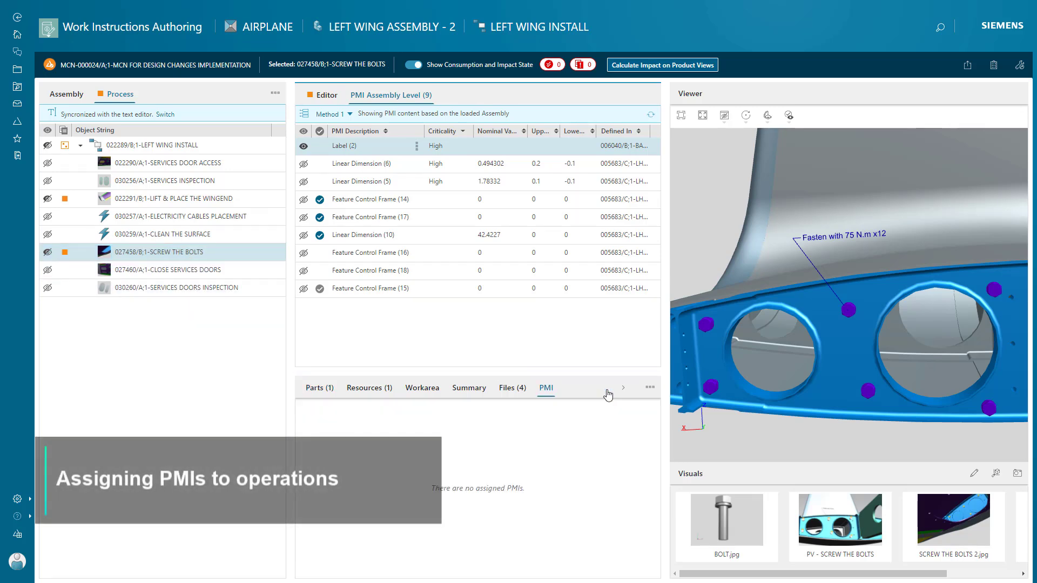
left_click_drag(351, 146, 483, 442)
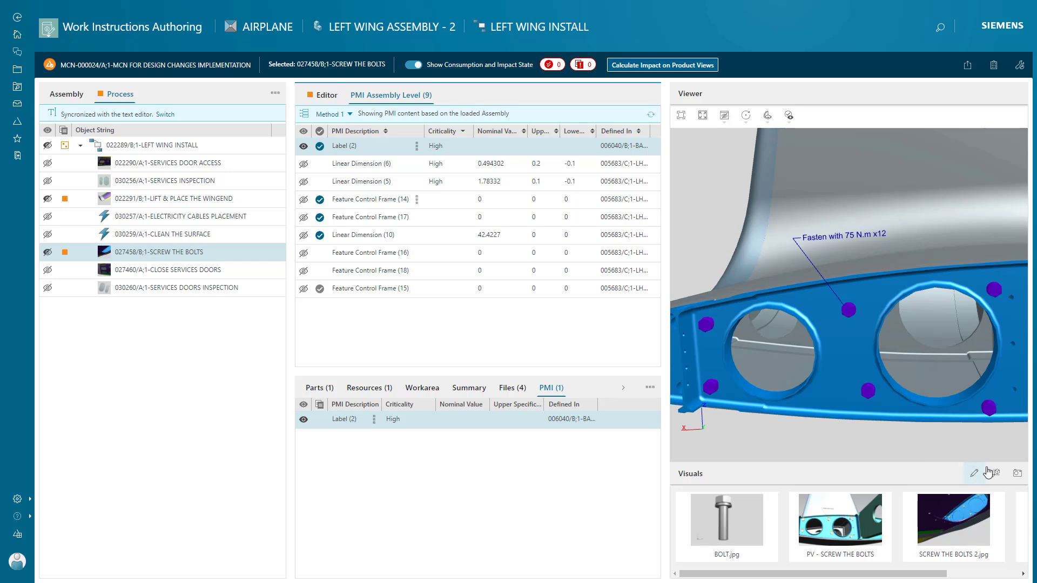
Capture a 2D image of the highlighted bolts for SCREW THE BOLTS, rename it FASTEN BOLTS PMI and save the visuals
left_click(1017, 474)
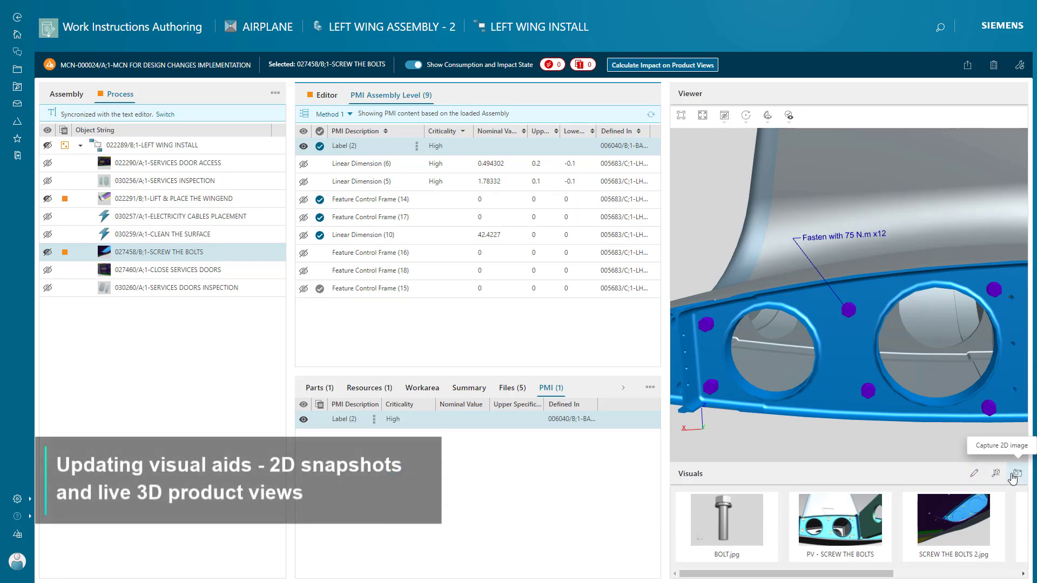
left_click_drag(741, 574, 868, 575)
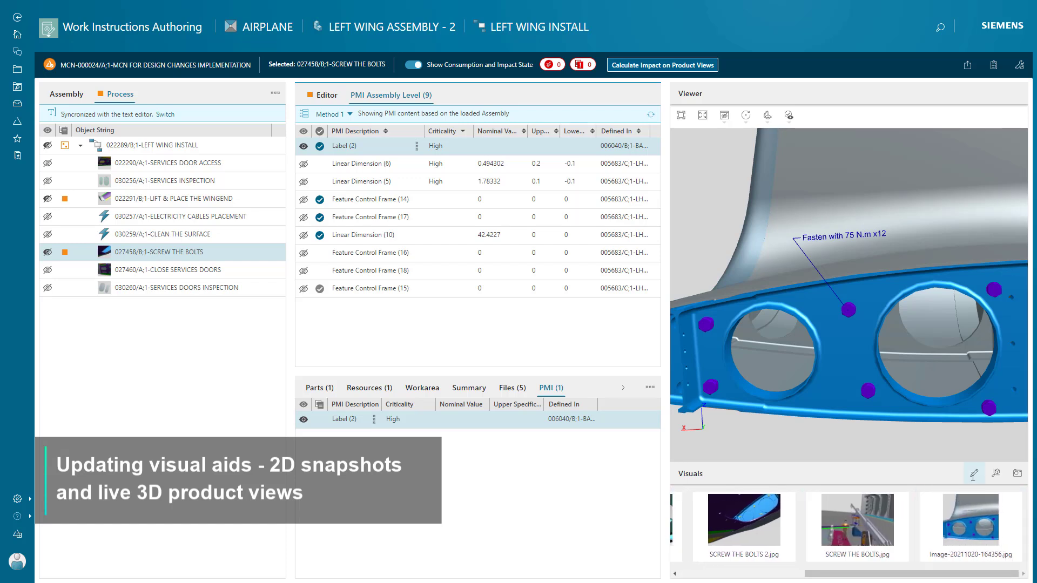
double_click(1002, 559)
left_click(1002, 531)
type("FASTEN BOLTS PMI")
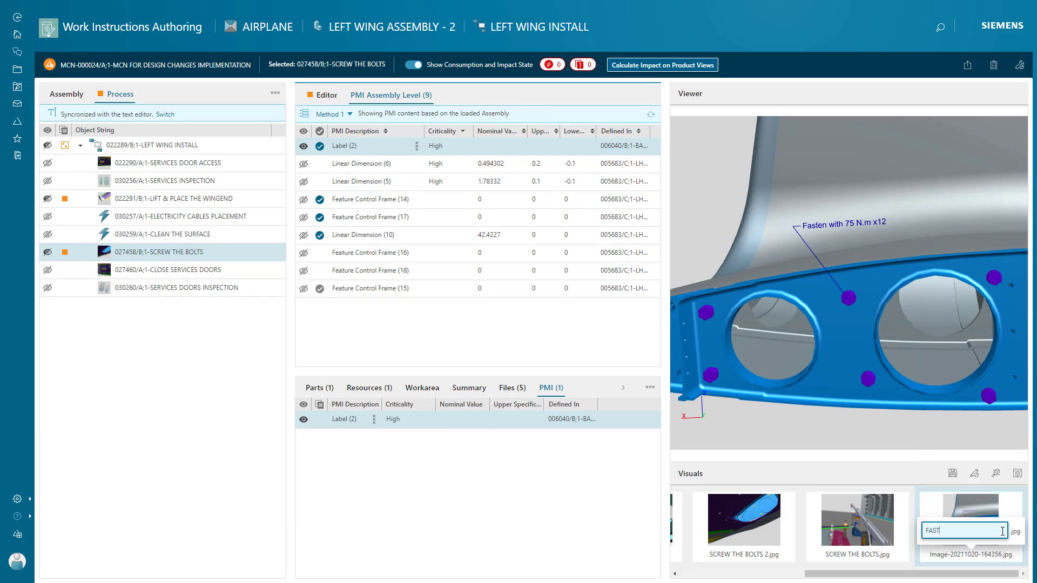
left_click(953, 475)
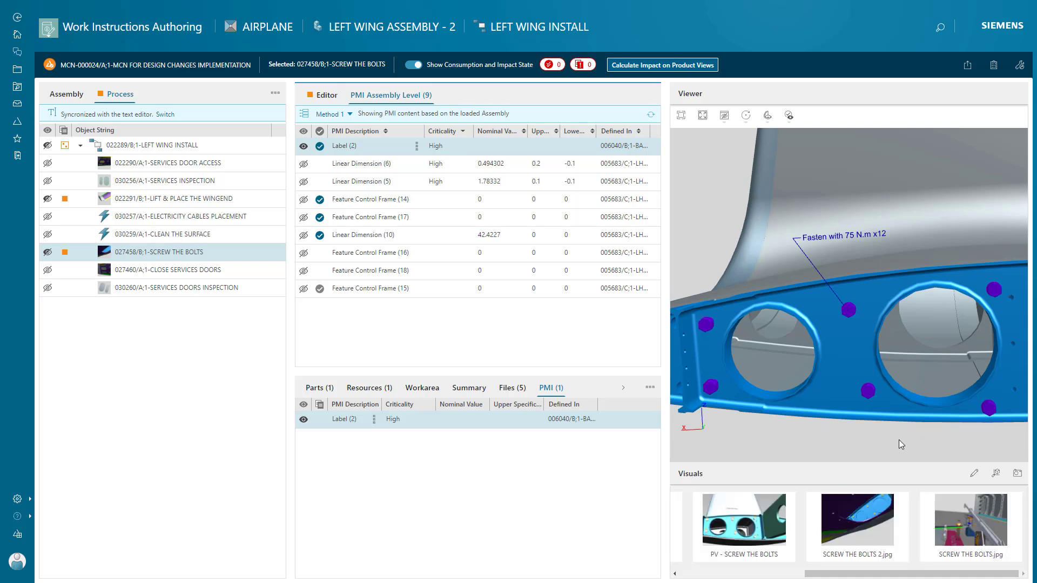
Replace TORQUE WRENCH in instruction 2 of SCREW THE BOLTS with a link to 030284/Pneumatic Torque Wrench
left_click(326, 96)
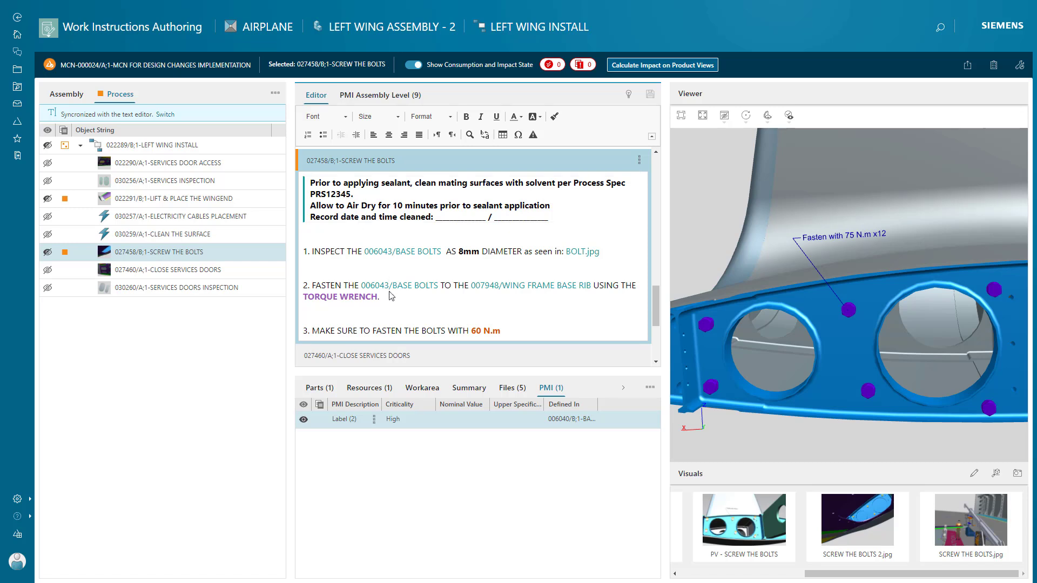
left_click_drag(382, 296, 305, 299)
type("[[")
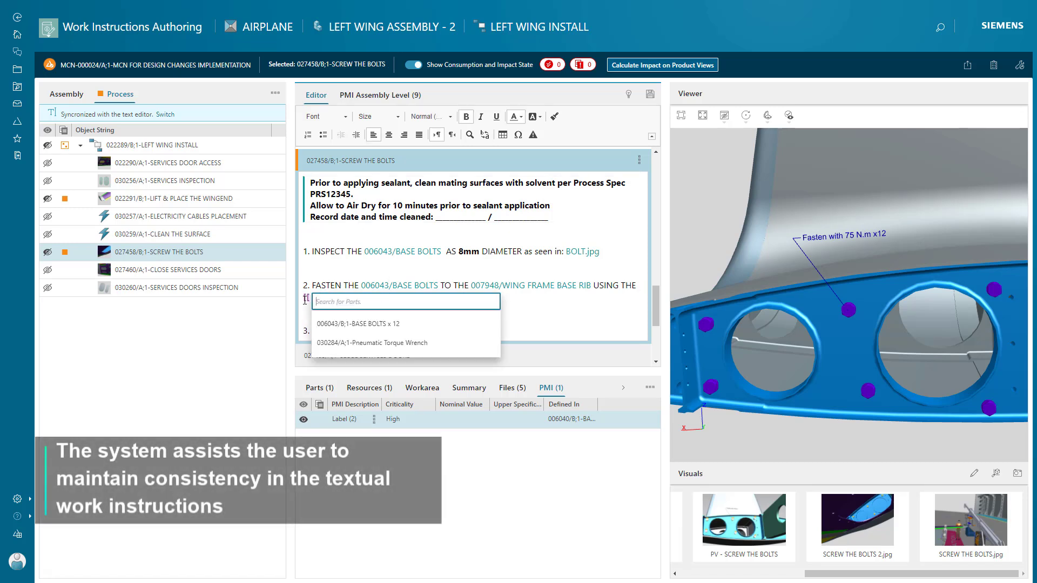
left_click(379, 343)
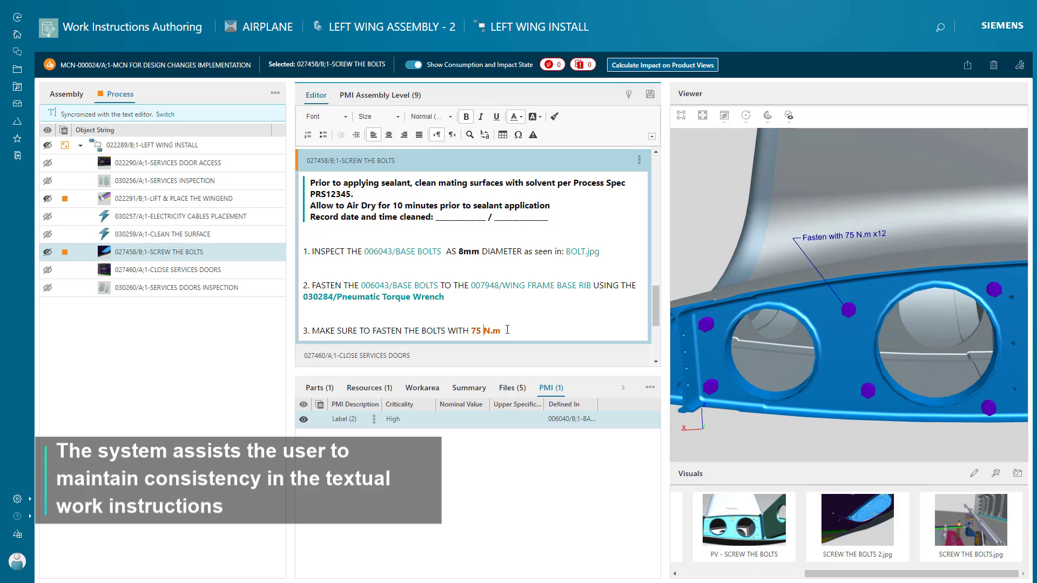
Set the torque in instruction 3 to 75 N.m, add "as seen in:" with a link to FASTEN BOLTS PMI.jpg, and save the text
type("{{")
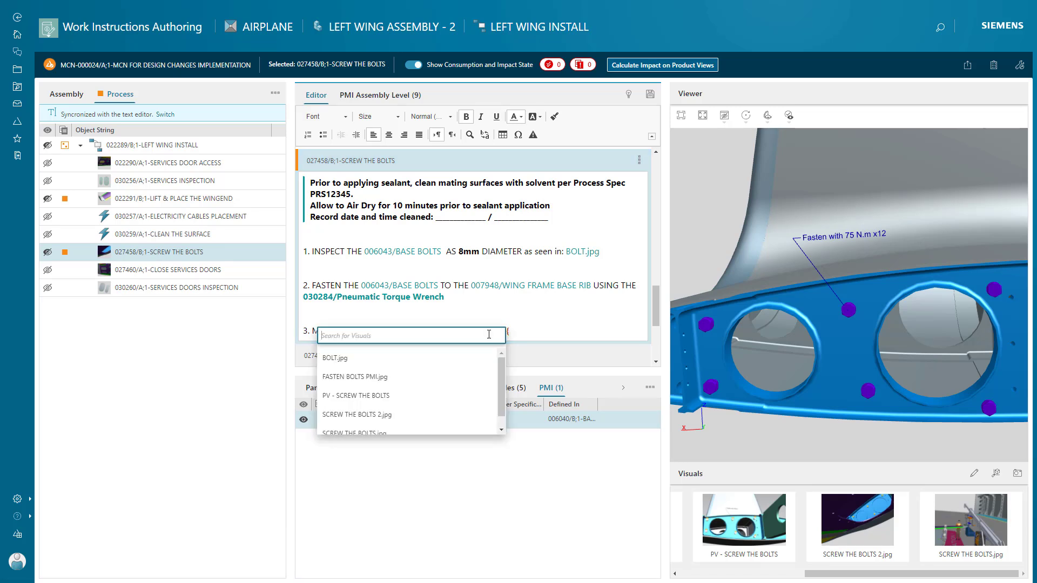
type("PMI")
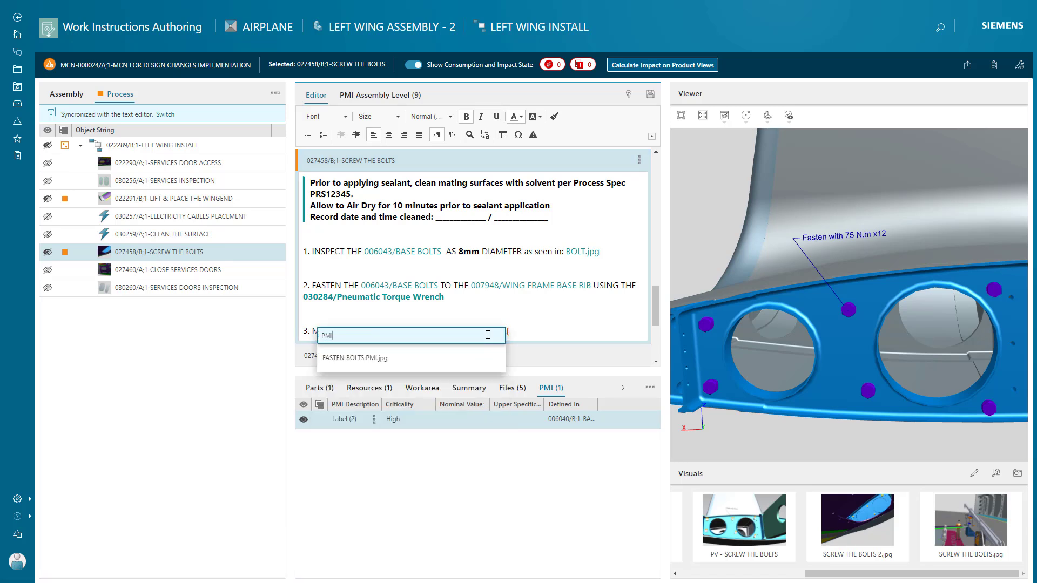
left_click(452, 360)
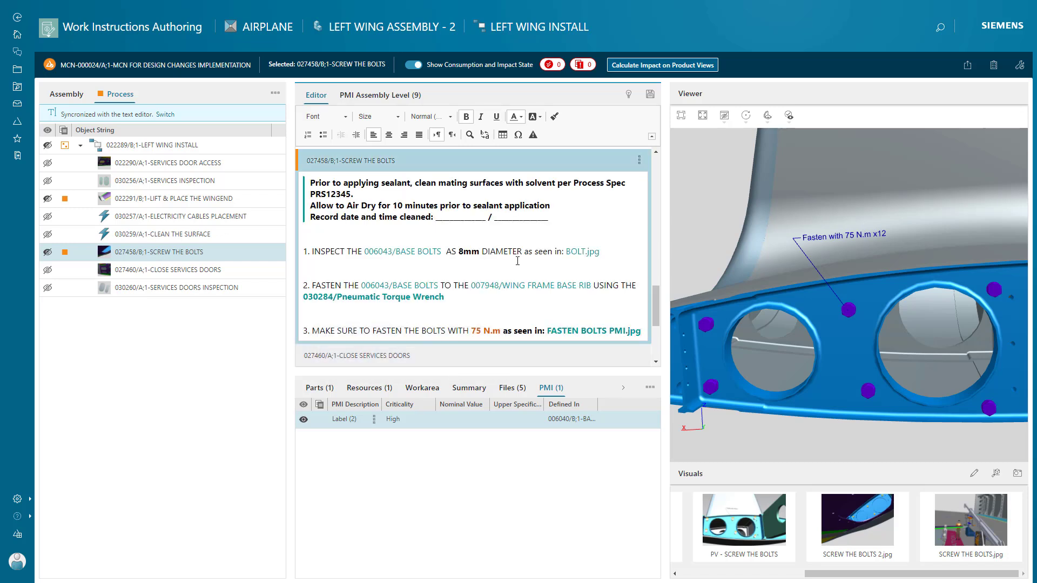
left_click(649, 102)
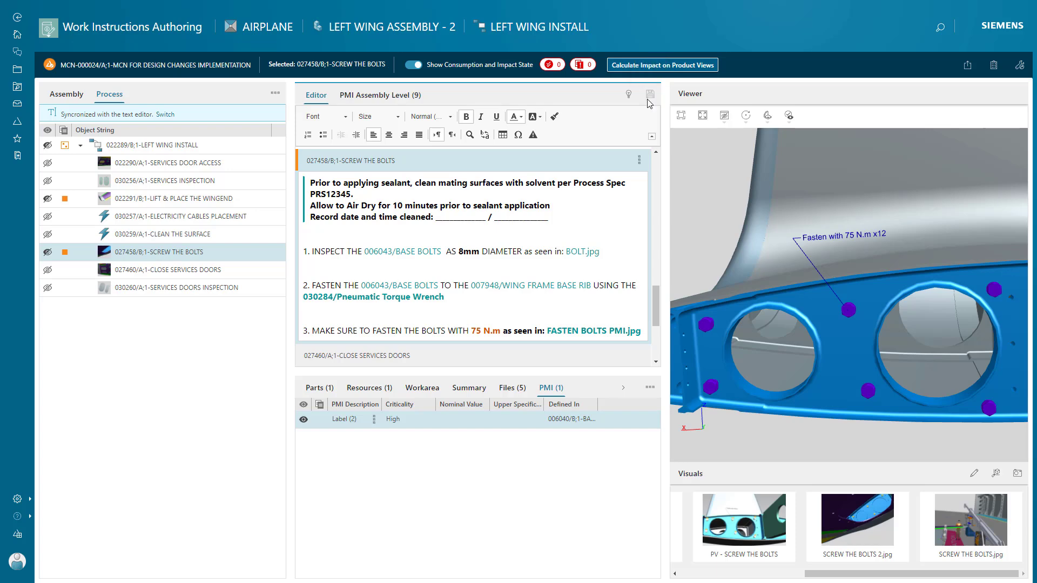
Calculate the change's impact on product views for LIFT & PLACE THE WINGEND and check the impact note of PV - WING FRAME & WINGEND
left_click(180, 204)
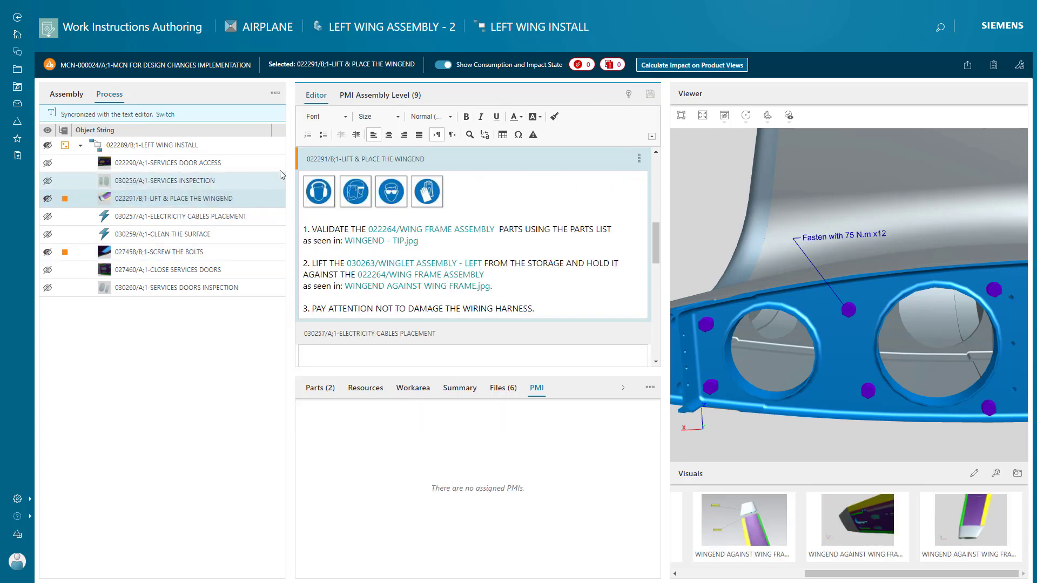
left_click(706, 65)
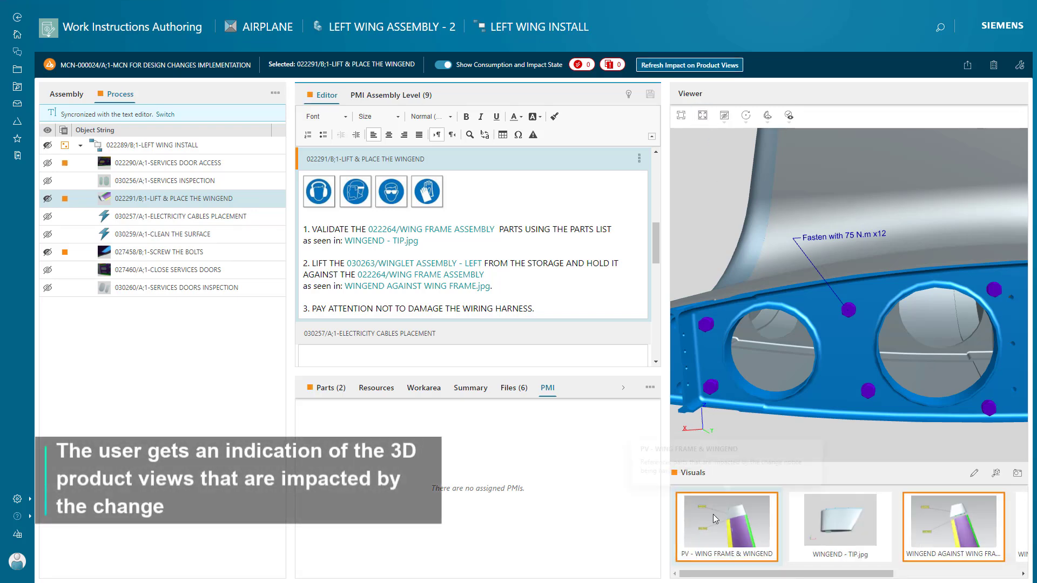
mouse_move(716, 519)
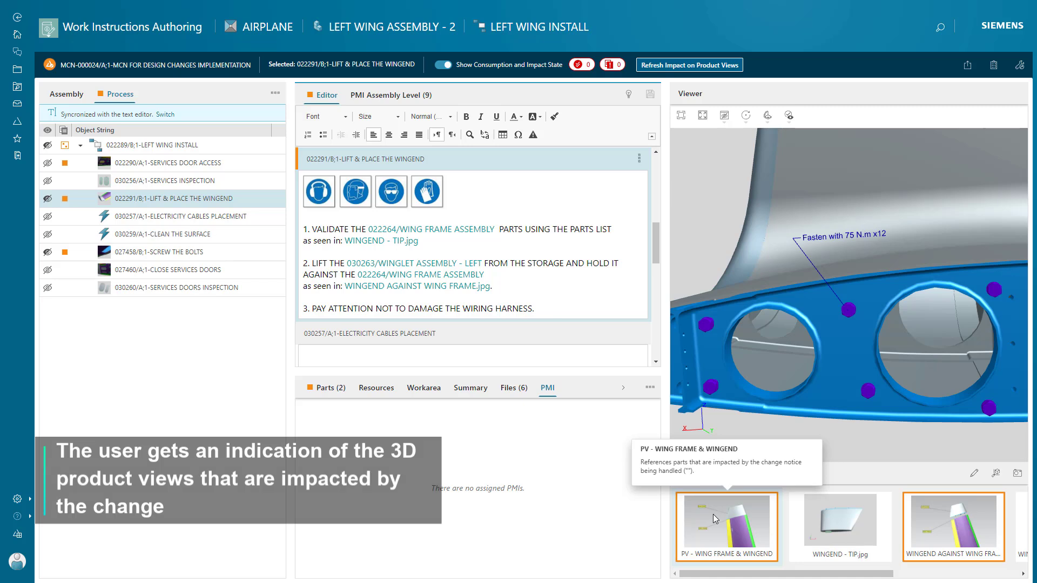
Open the product views in Teamcenter Visualization Mockup and display 030263 WINGLET ASSEMBLY - LEFT under LIFT & PLACE THE WINGEND
left_click(995, 474)
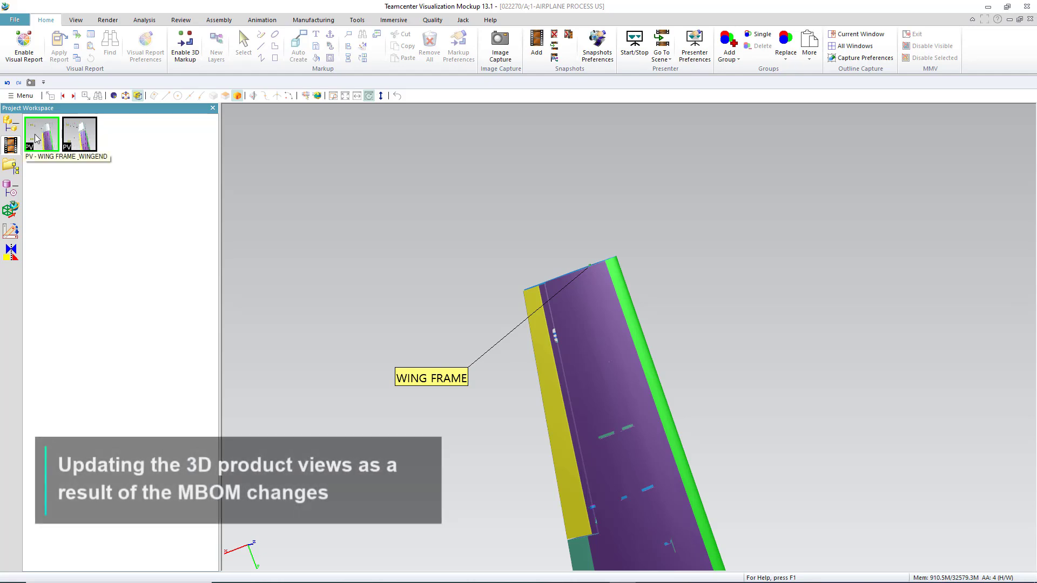
left_click(9, 123)
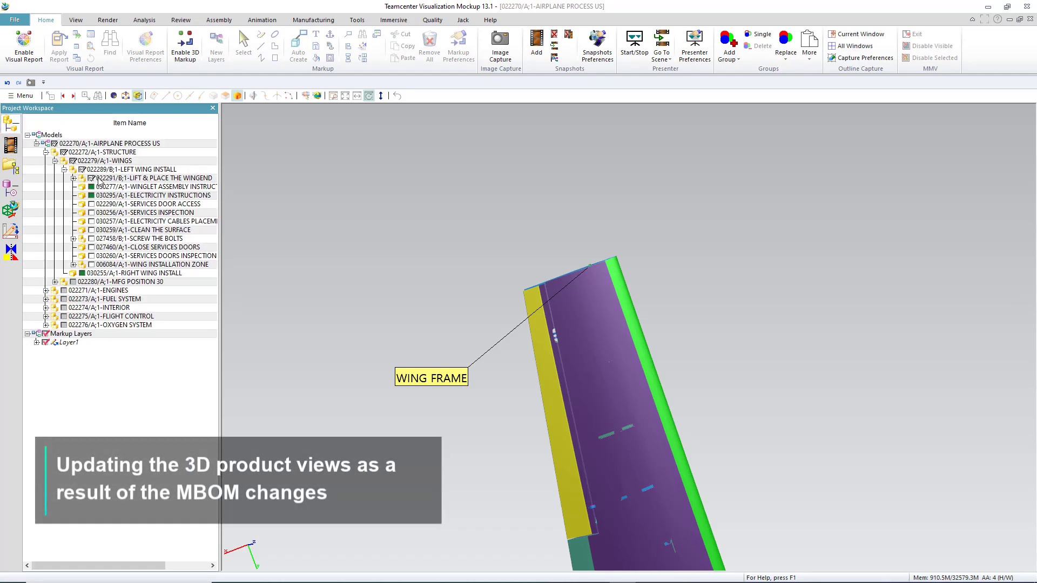
left_click(74, 179)
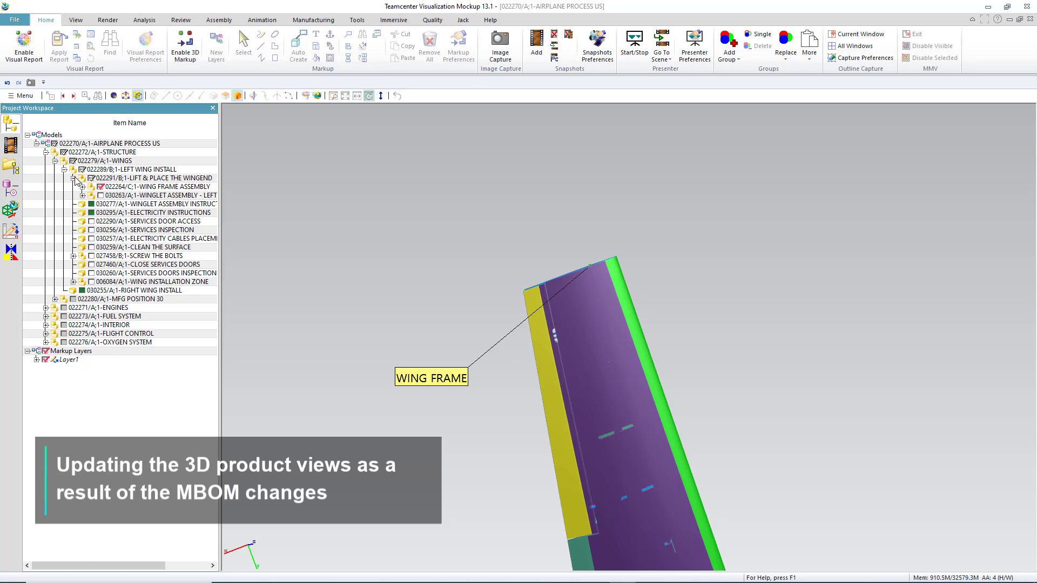
left_click(101, 195)
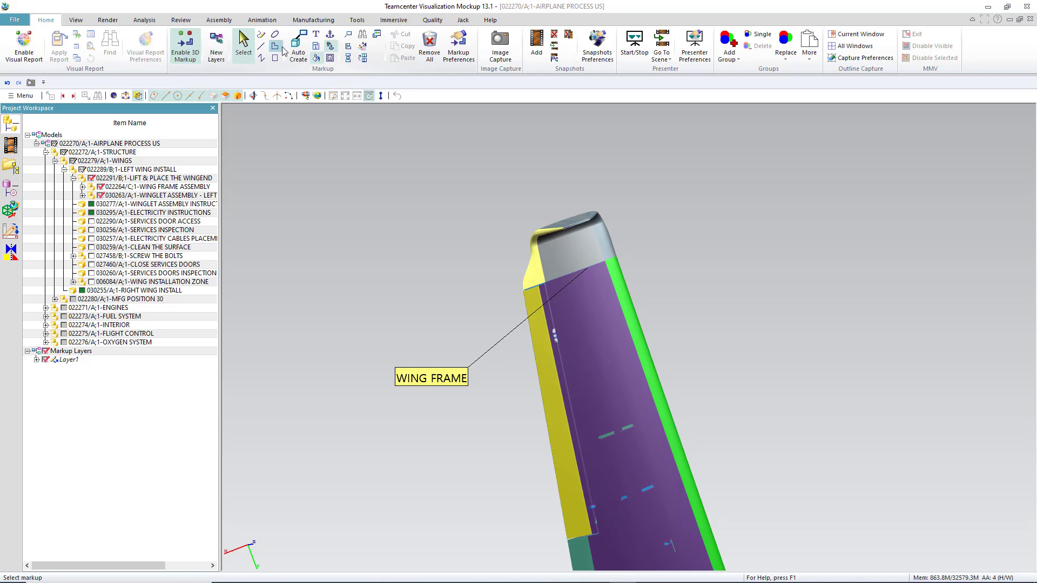
Add a WINGLET ASSEMBLY callout to the winglet, place it above the WING FRAME label, and update the PV - WING FRAME_WINGEND snapshot
left_click(292, 51)
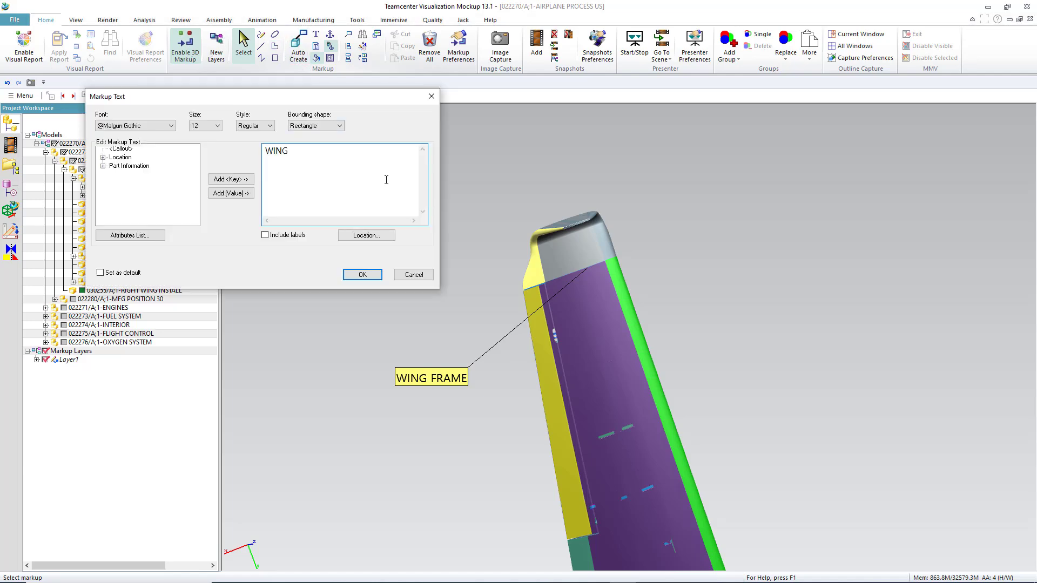
left_click(361, 276)
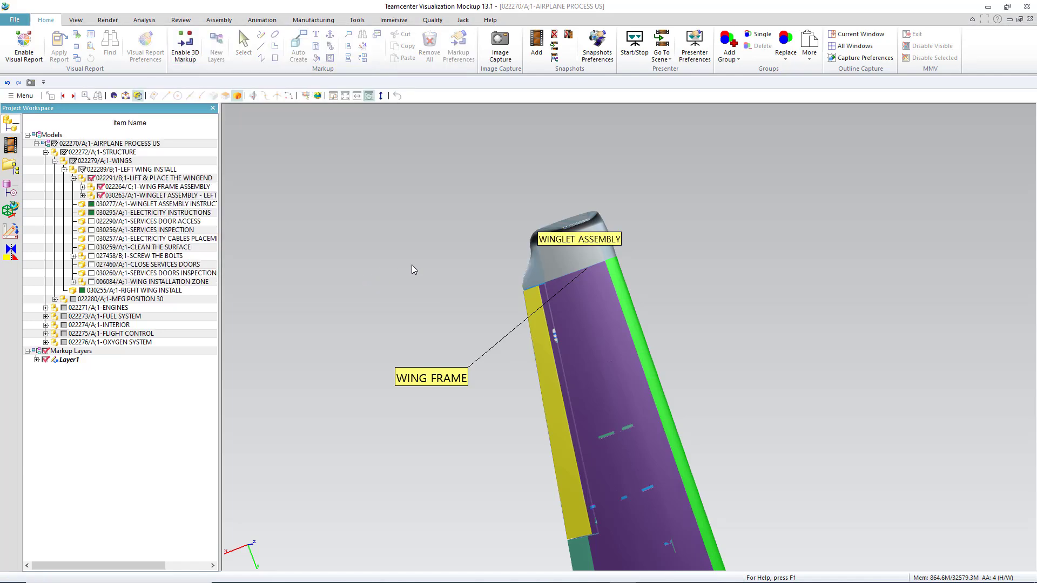
left_click_drag(576, 241, 365, 274)
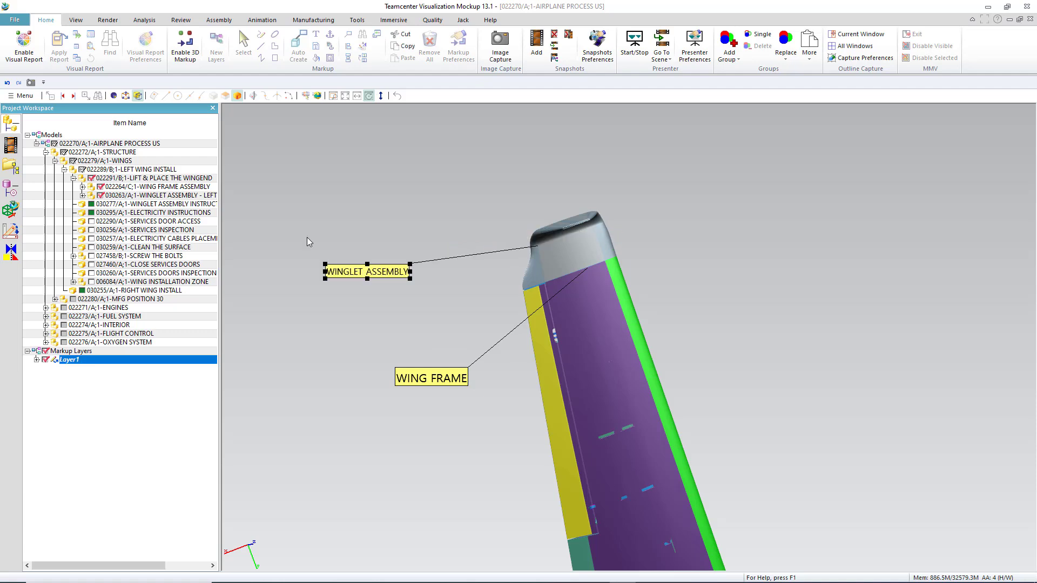
left_click(11, 145)
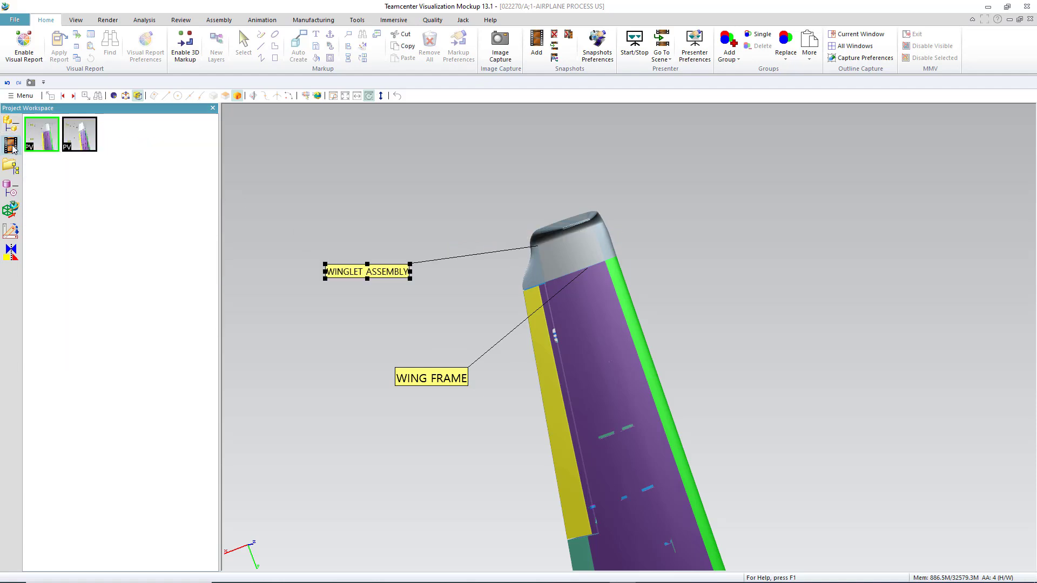
right_click(44, 142)
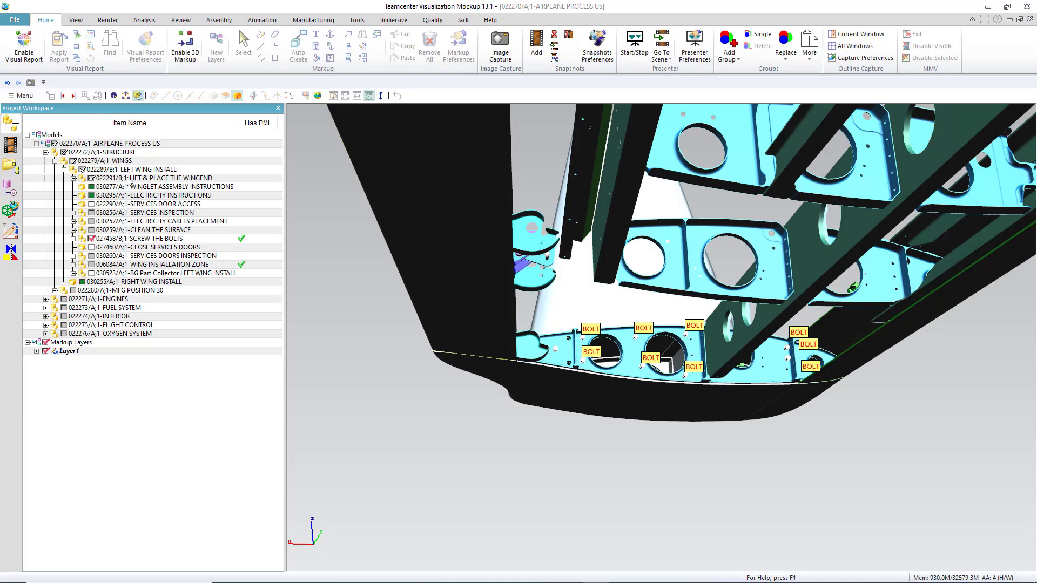
Show the PMI assigned to 027458 SCREW THE BOLTS in the 3D view of the bolted rib
left_click(152, 238)
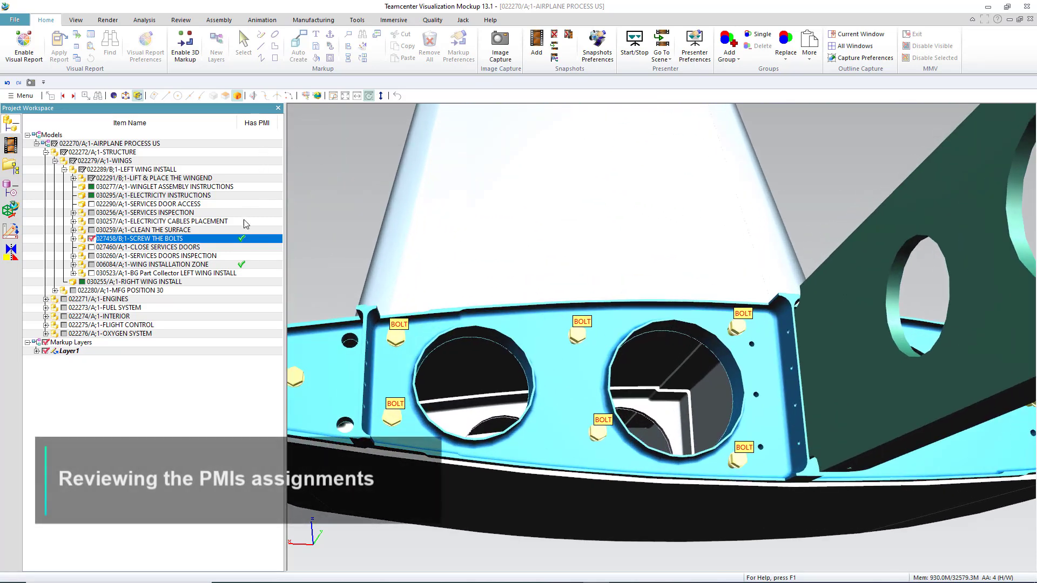
right_click(242, 239)
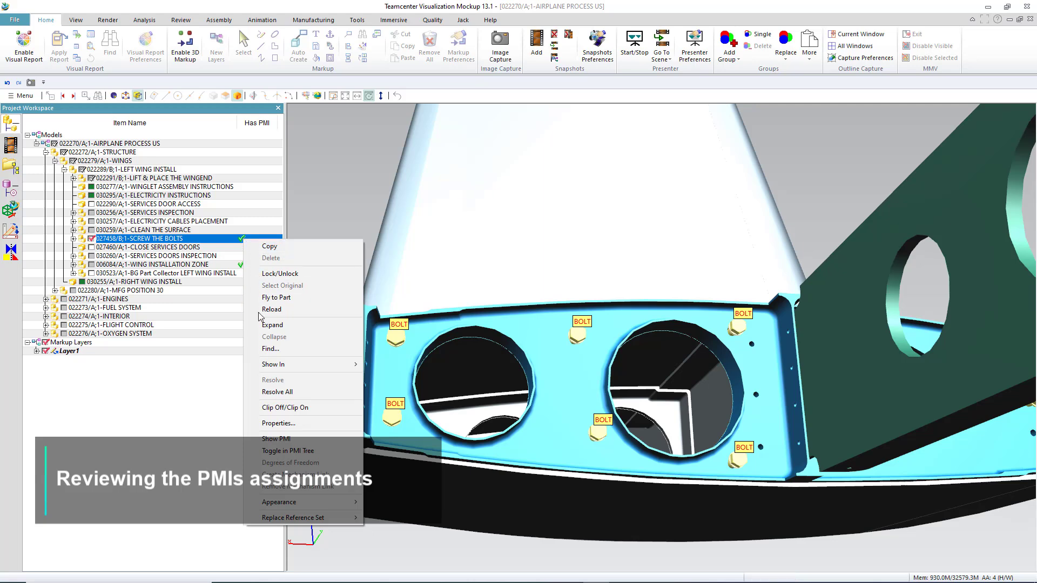
left_click(270, 439)
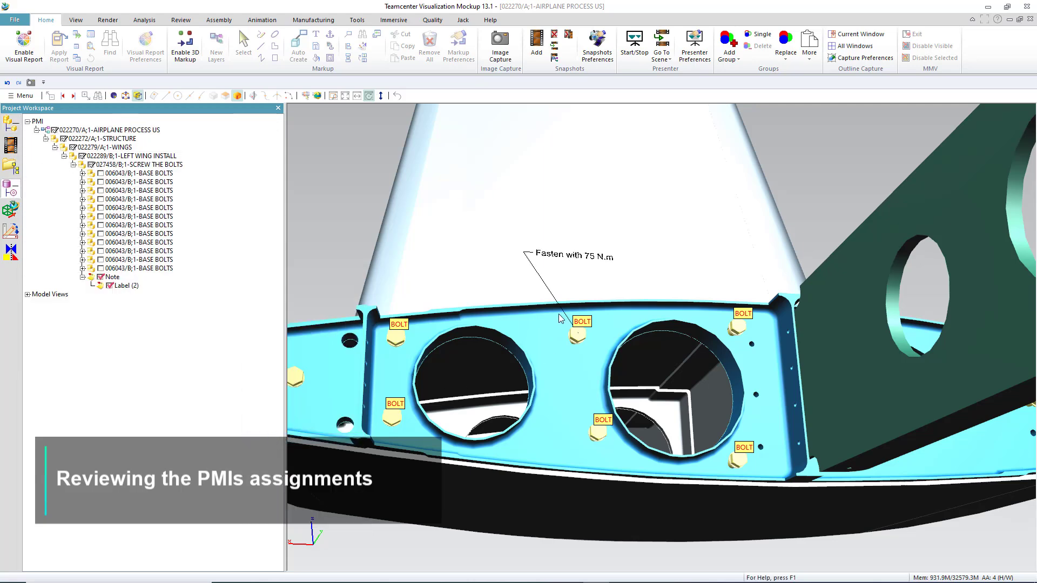
Update the SCREW THE BOLTS product view snapshot with the displayed fastening PMI and a closer view of the bolts
left_click(15, 146)
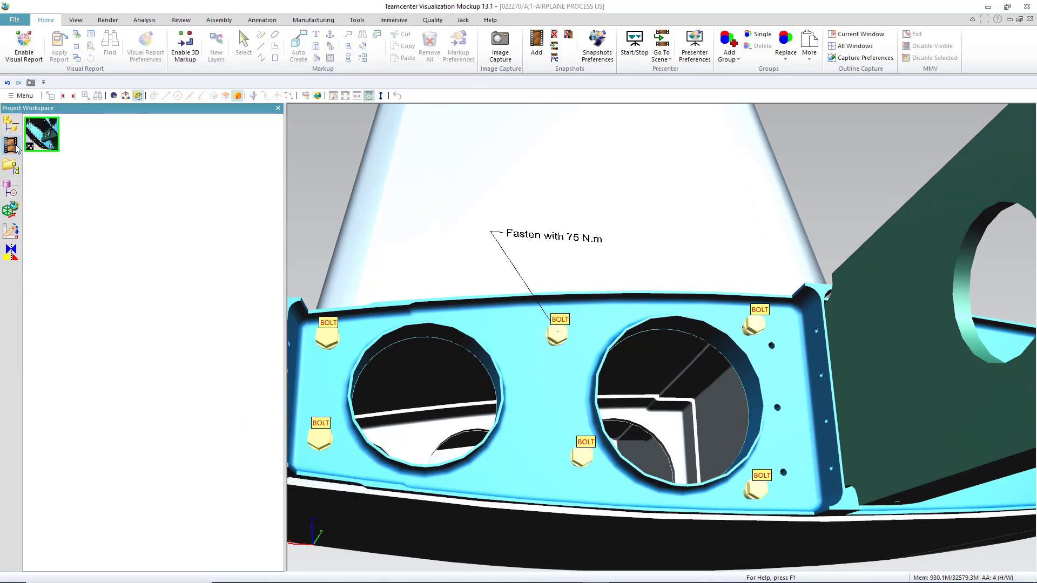
right_click(48, 145)
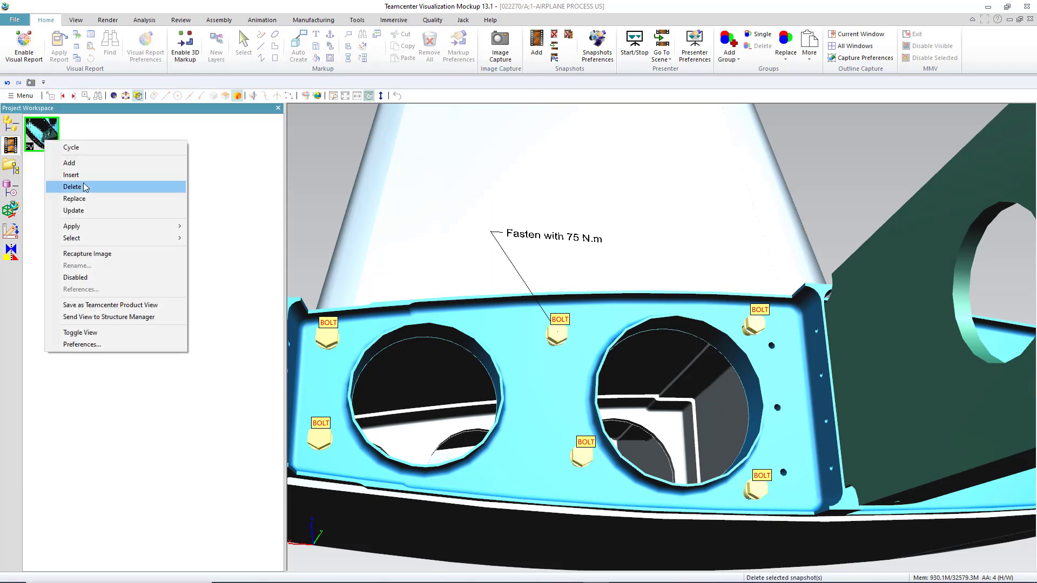
left_click(108, 216)
Display the background parts of 030523 BG Part Collector LEFT WING INSTALL in the 3D view
left_click(10, 124)
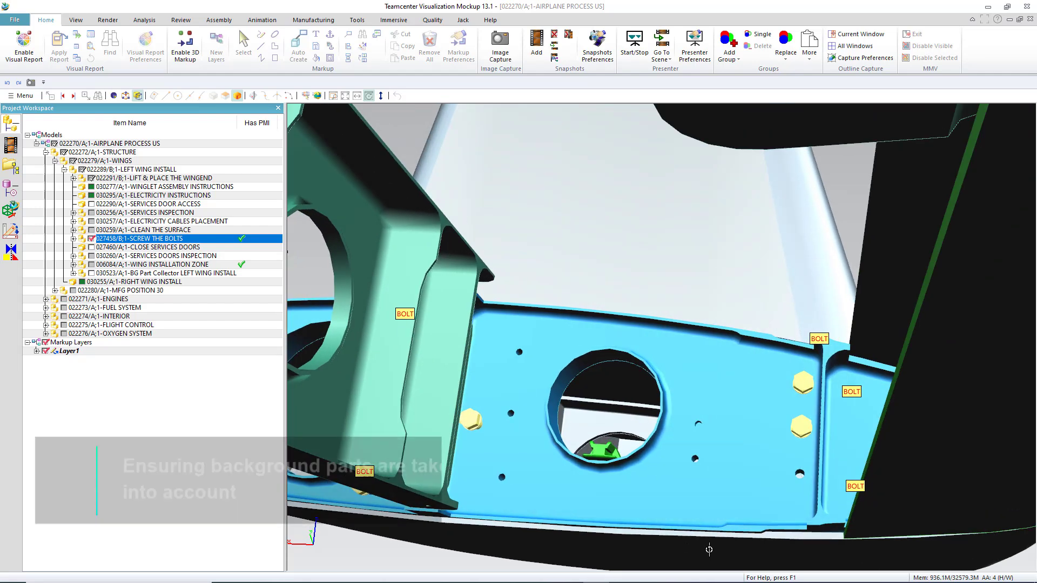
left_click(206, 274)
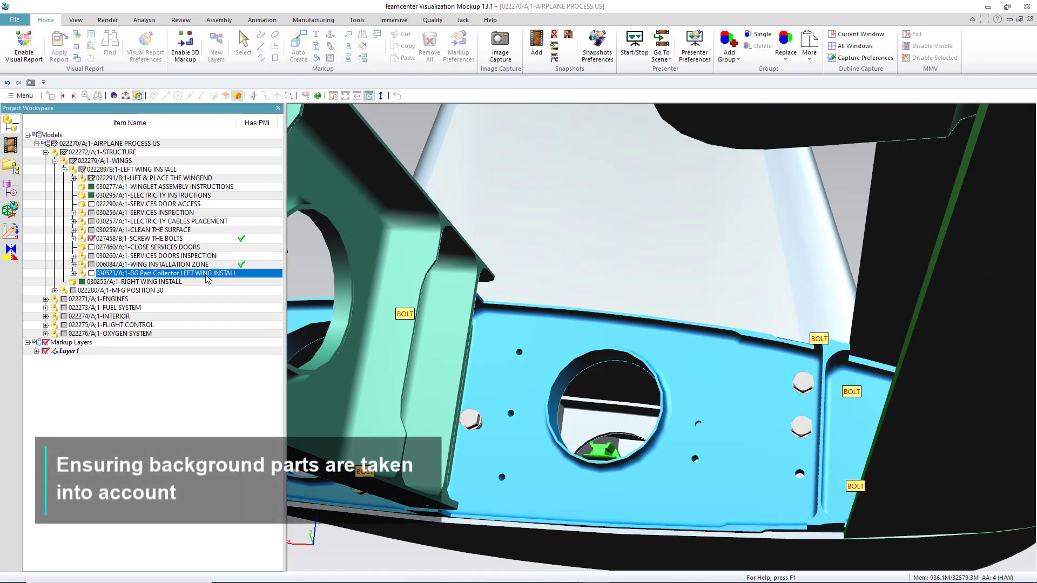
left_click(91, 273)
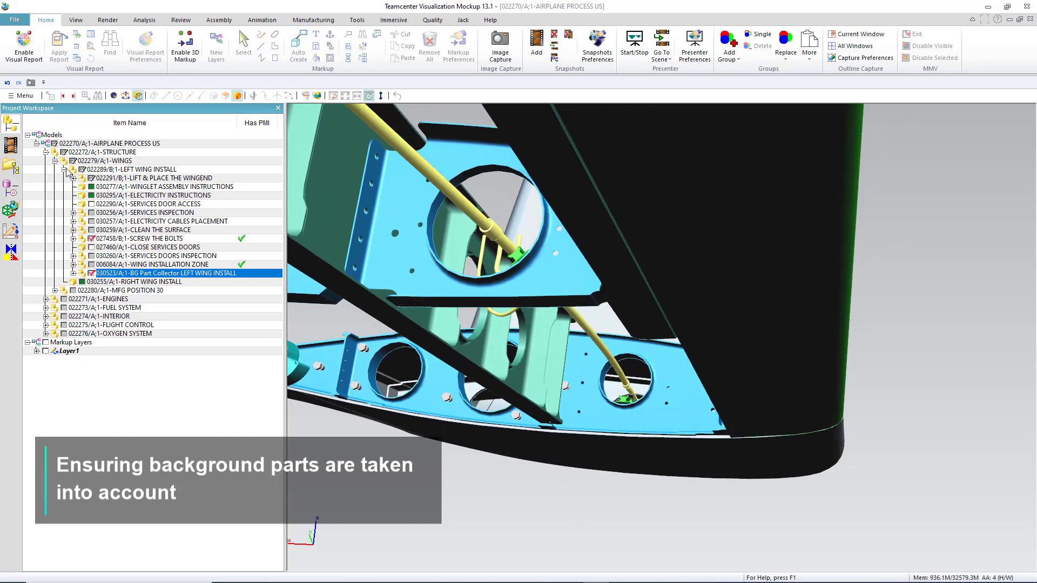
Add a snapshot of the view with the background parts and save it as a Teamcenter product view
left_click(11, 144)
right_click(52, 144)
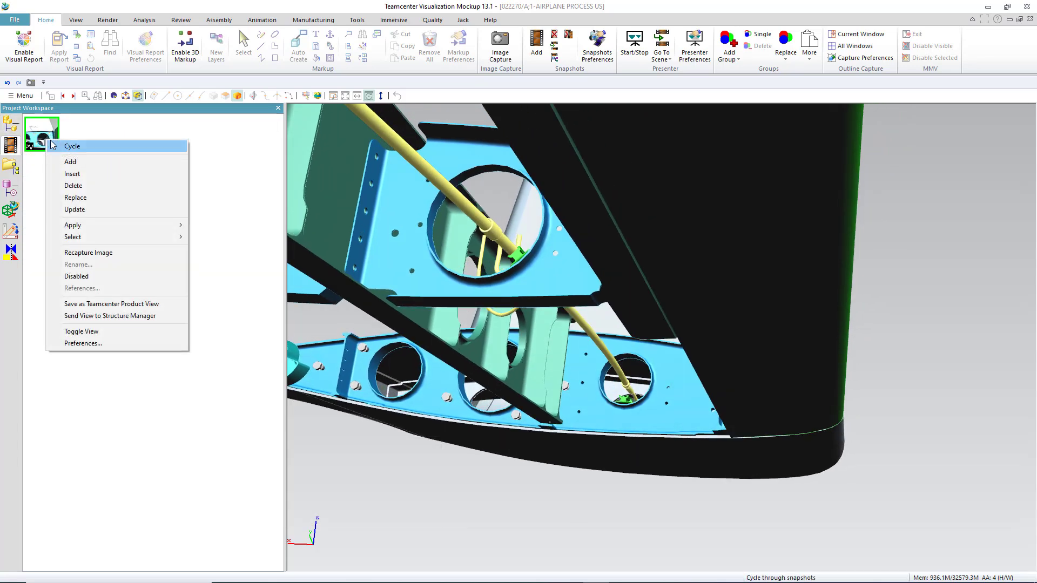
left_click(73, 161)
right_click(85, 150)
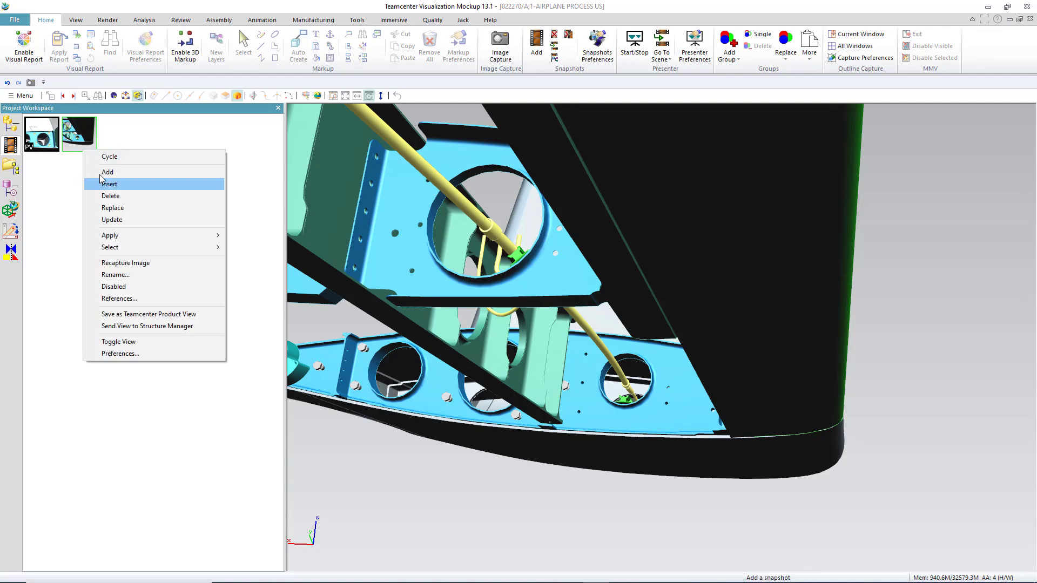
left_click(164, 315)
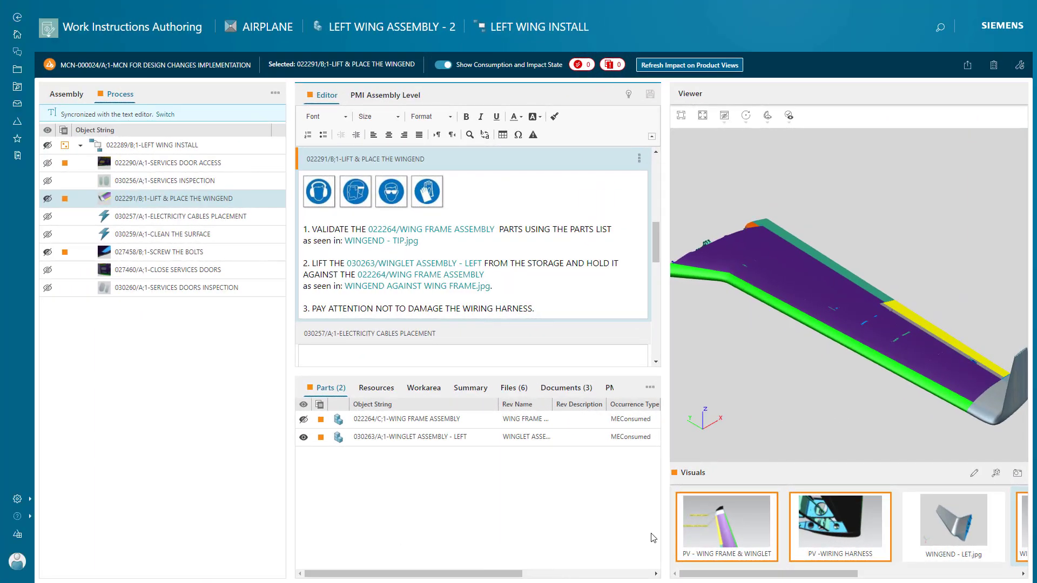
Review the updated visuals of LIFT & PLACE THE WINGEND, including PV - WIRING HARNESS and the labelled winglet view, and return to the 3D model
left_click(701, 530)
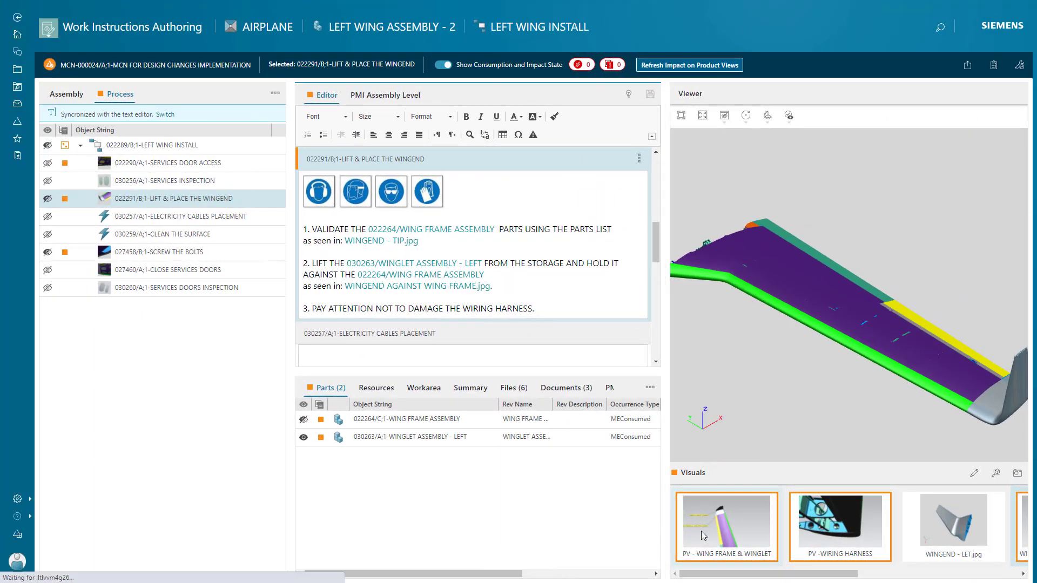
left_click(836, 530)
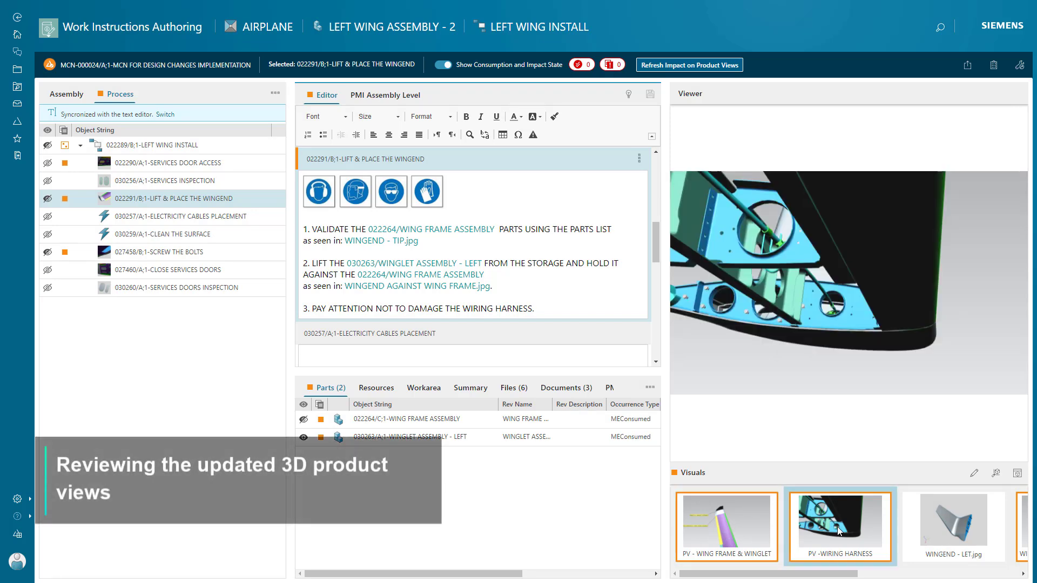
left_click(1020, 529)
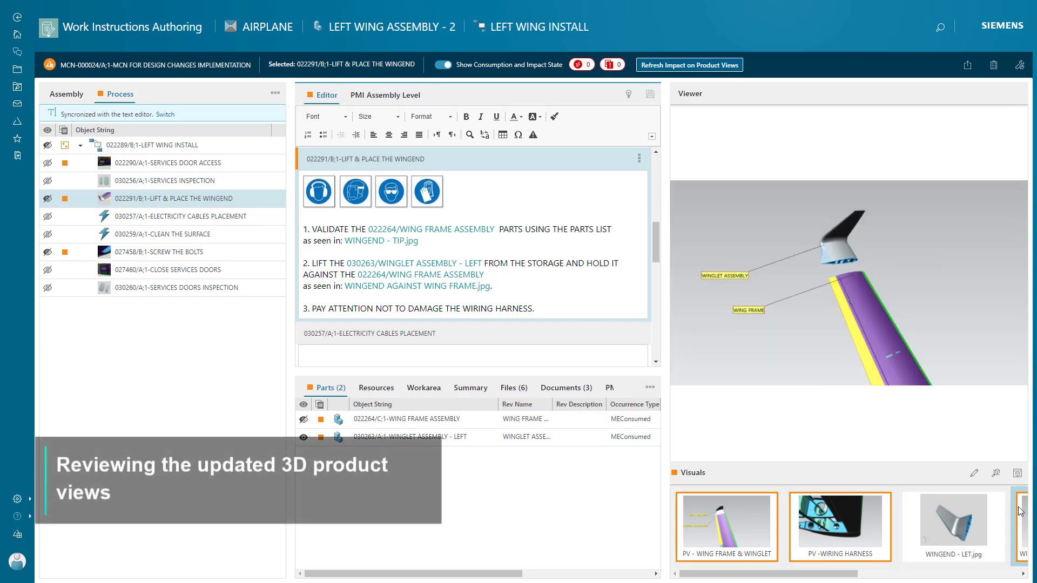
left_click(1017, 476)
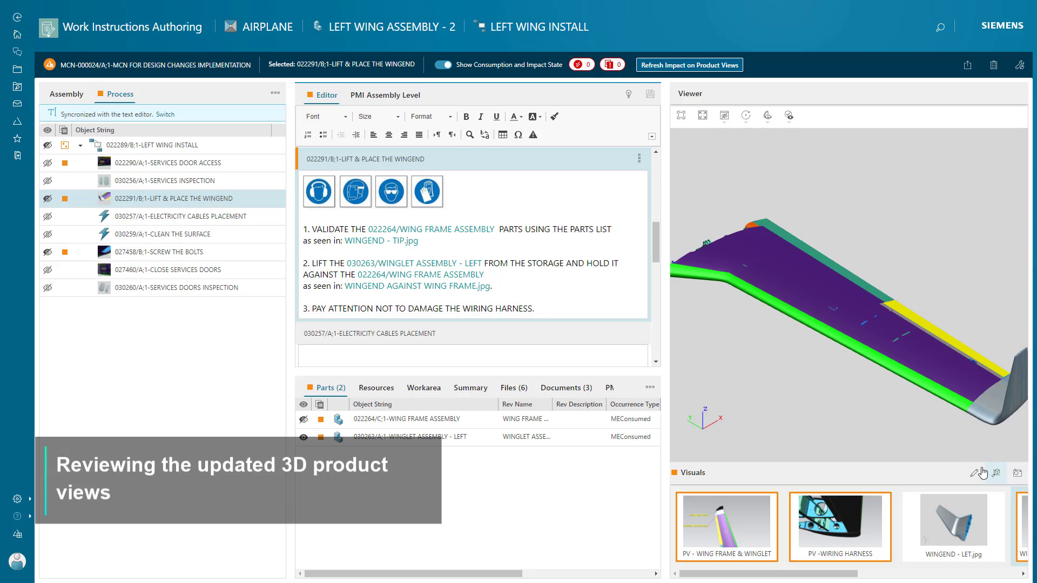
Replace the WINGEND - TIP.jpg reference in instruction 1 of LIFT & PLACE THE WINGEND with the WINGEND - LET.jpg visual
left_click(429, 241)
key("BackSpace")
key("BackSpace")
key("BackSpace")
key("BackSpace")
key("BackSpace")
key("BackSpace")
key("BackSpace")
key("BackSpace")
key("BackSpace")
key("BackSpace")
key("BackSpace")
key("BackSpace")
key("BackSpace")
key("BackSpace")
key("BackSpace")
key("BackSpace")
key("BackSpace")
key("BackSpace")
key("BackSpace")
key("BackSpace")
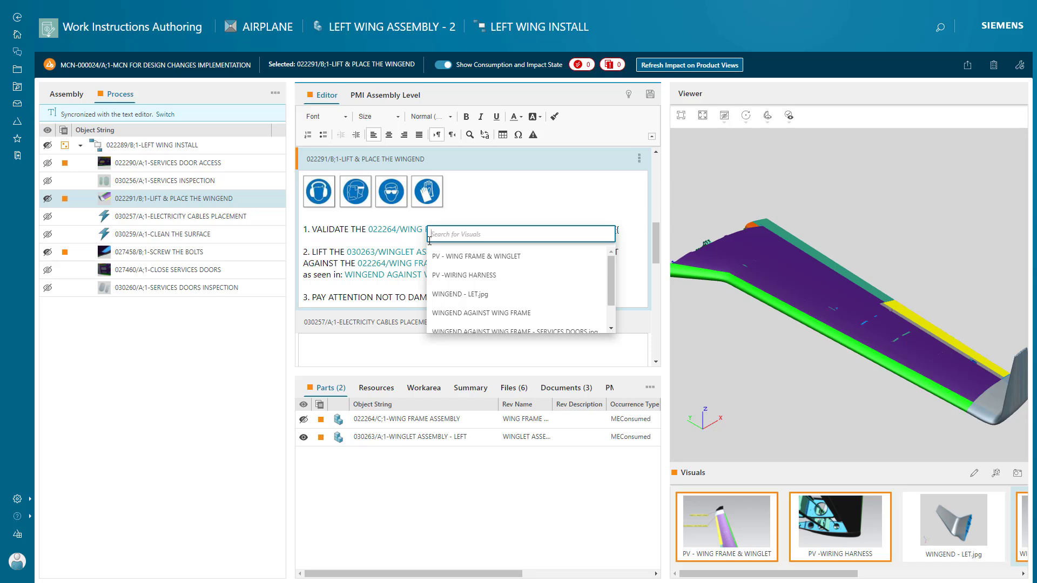
left_click(471, 294)
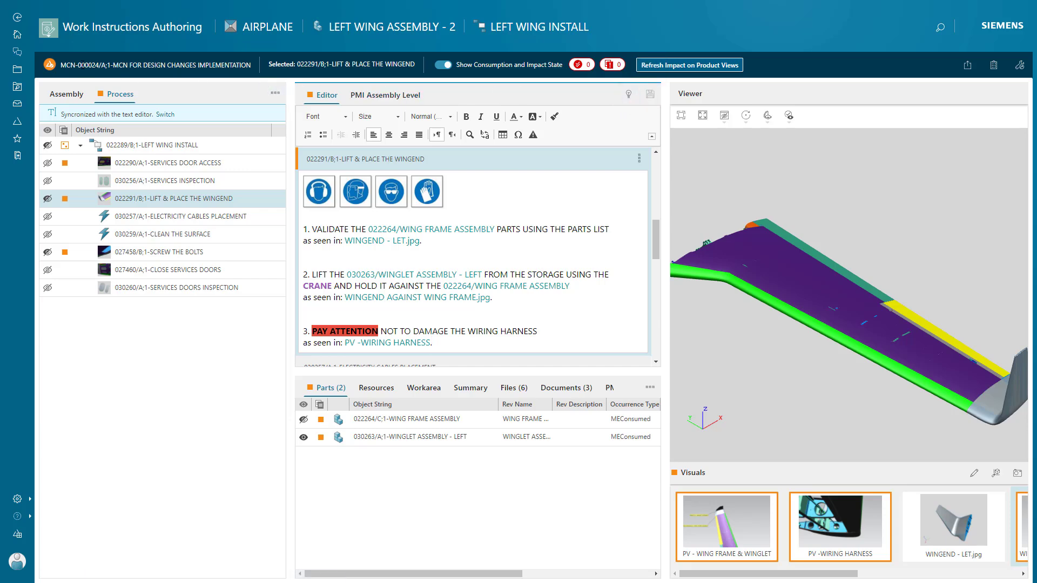
Open change notice MCN-000024, and view the two WINGEND AGAINST visuals in the released LIFT & PLACE THE WINGEND work instructions
left_click(81, 65)
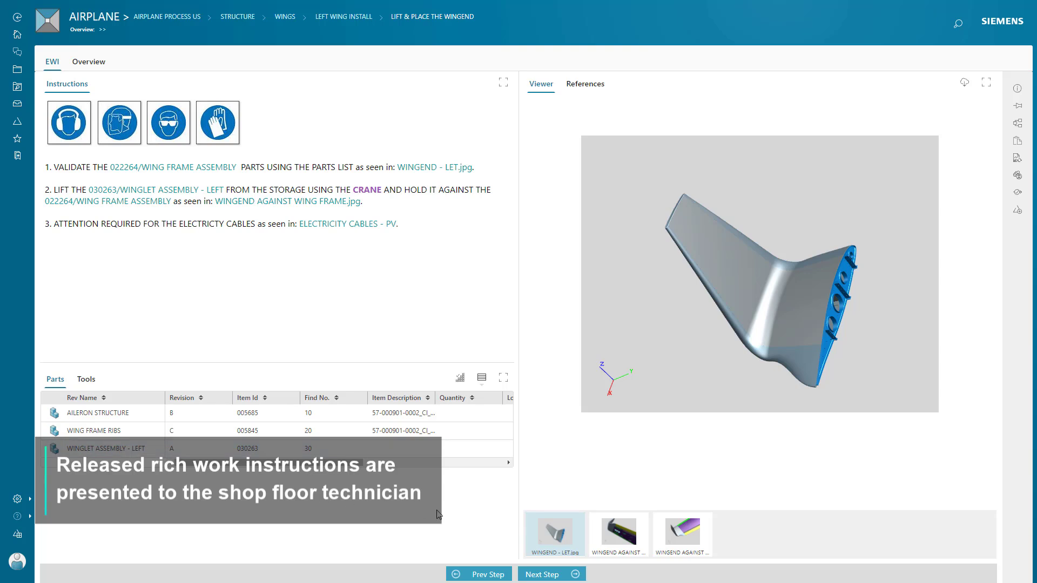
left_click(614, 541)
left_click(682, 548)
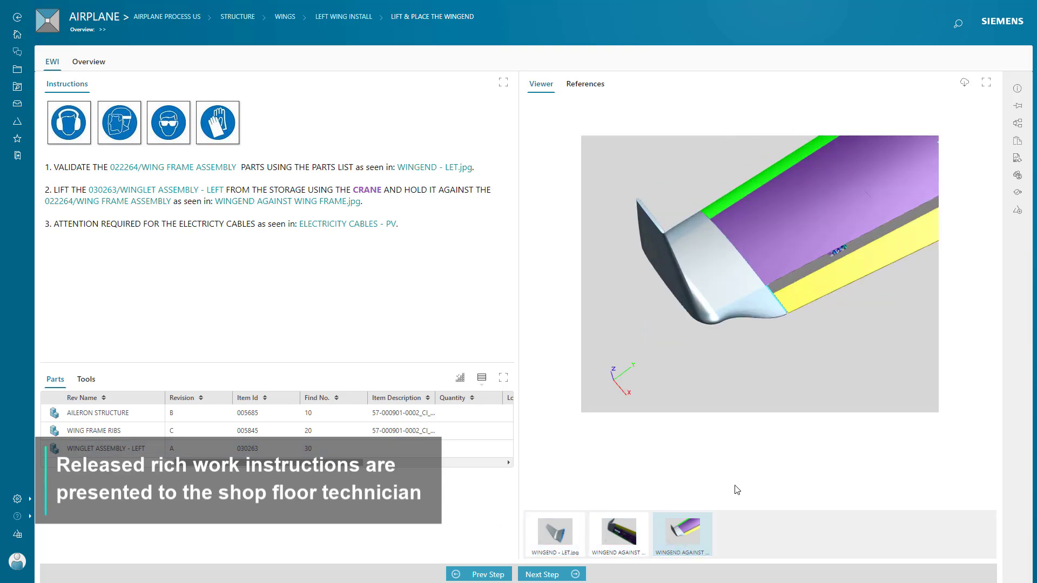
Open the SCREW THE BOLTS instructions from the process hierarchy overview and view FASTEN BOLT PMI.jpg and the PV - ELECTRICITY CABLES visual
left_click(1015, 132)
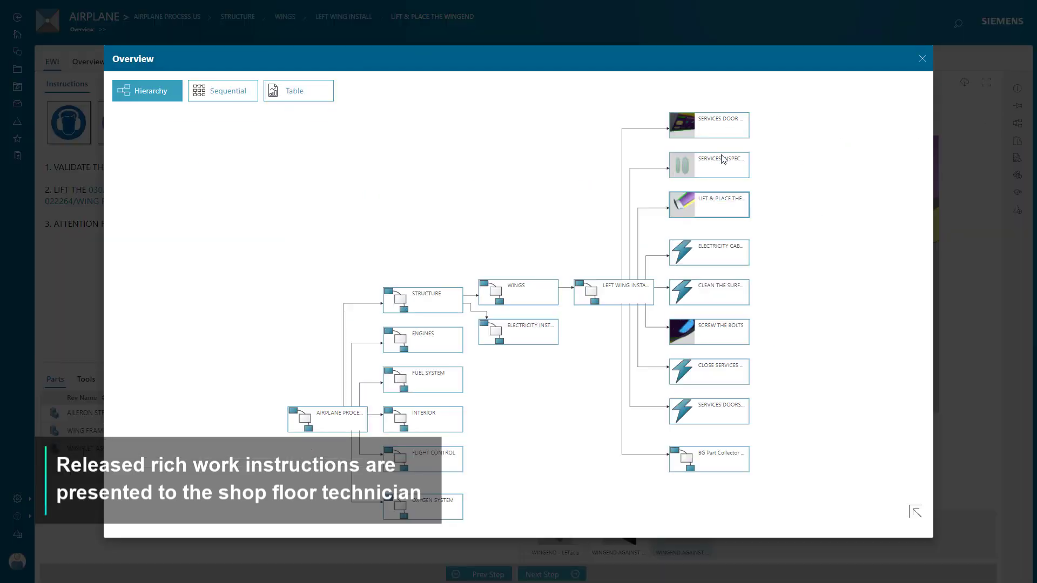
left_click(727, 333)
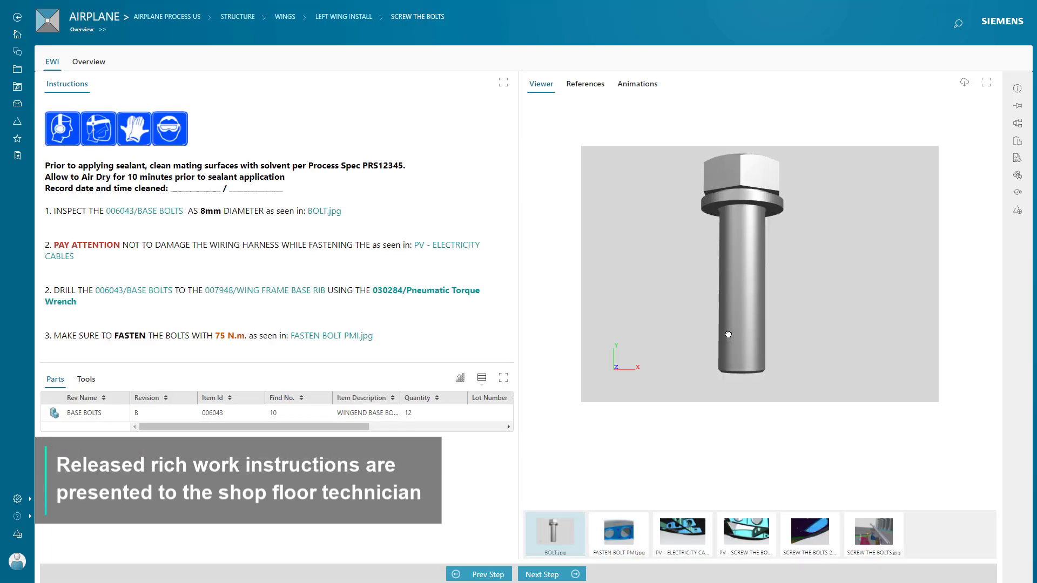
left_click(622, 528)
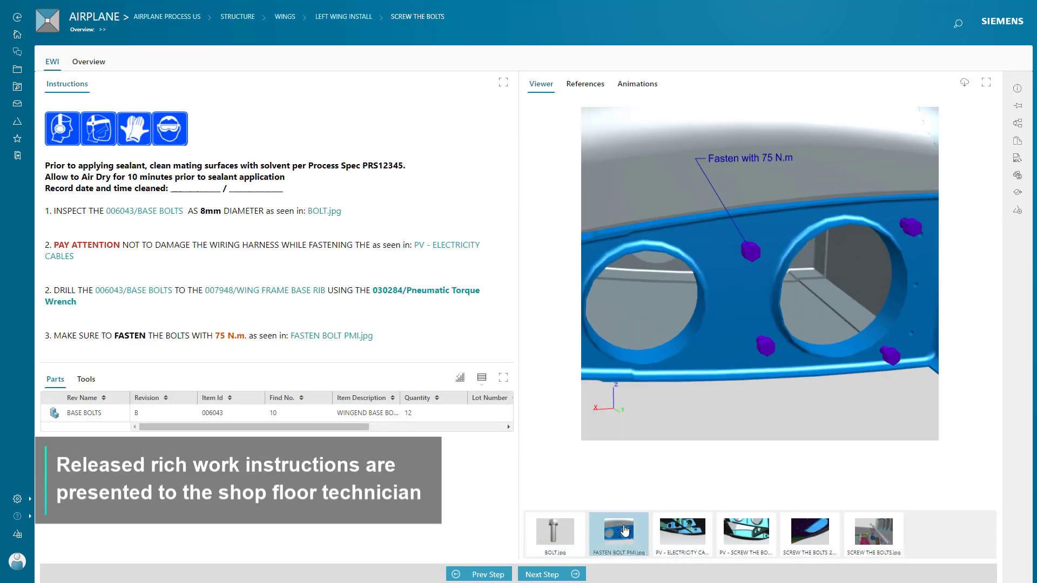
left_click(683, 536)
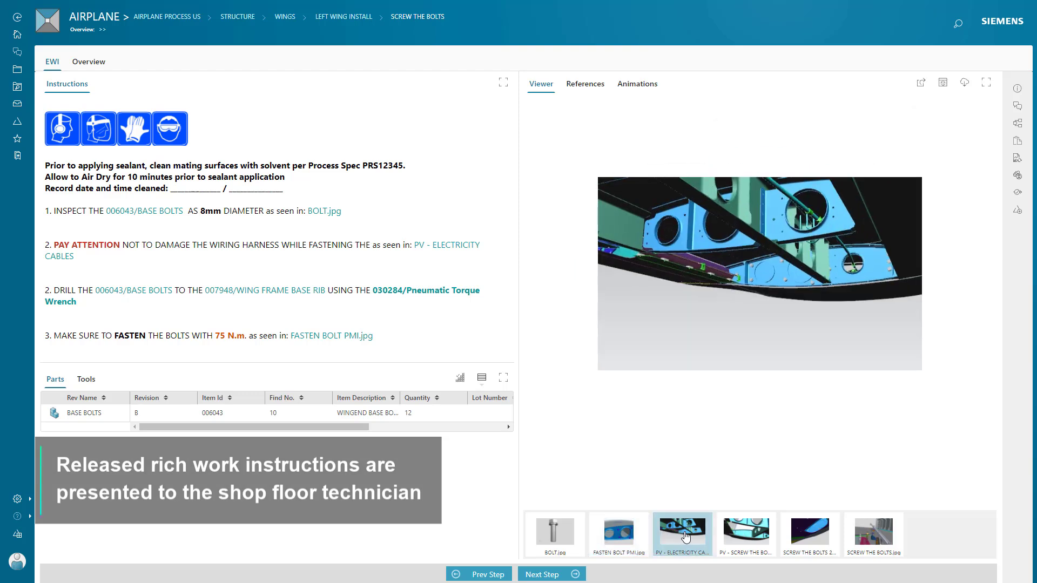
Load the PV - SCREW THE BOLTS product view as an interactive 3D model and examine the bolts on the rib
left_click(737, 534)
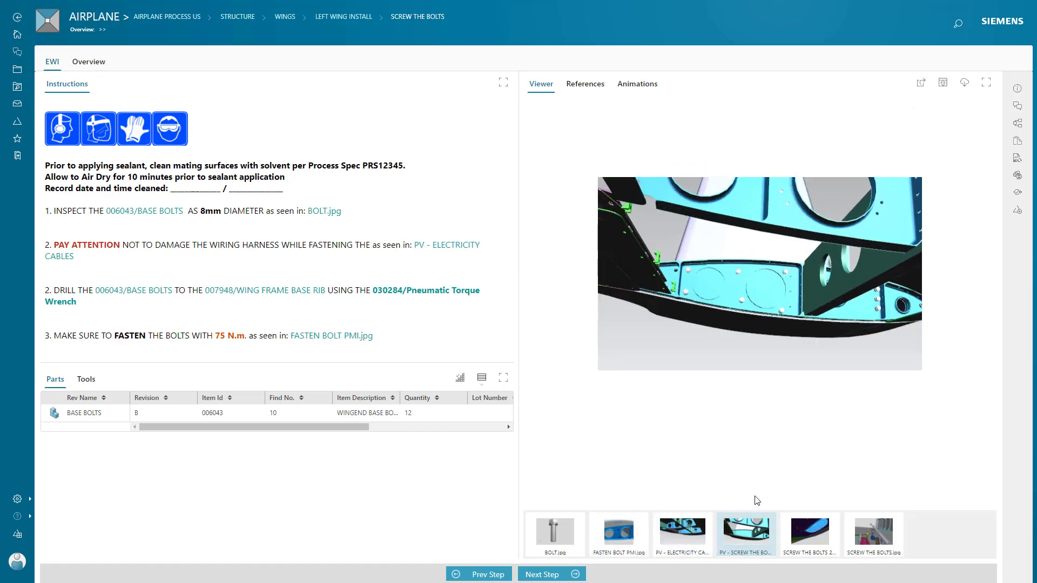
left_click(941, 83)
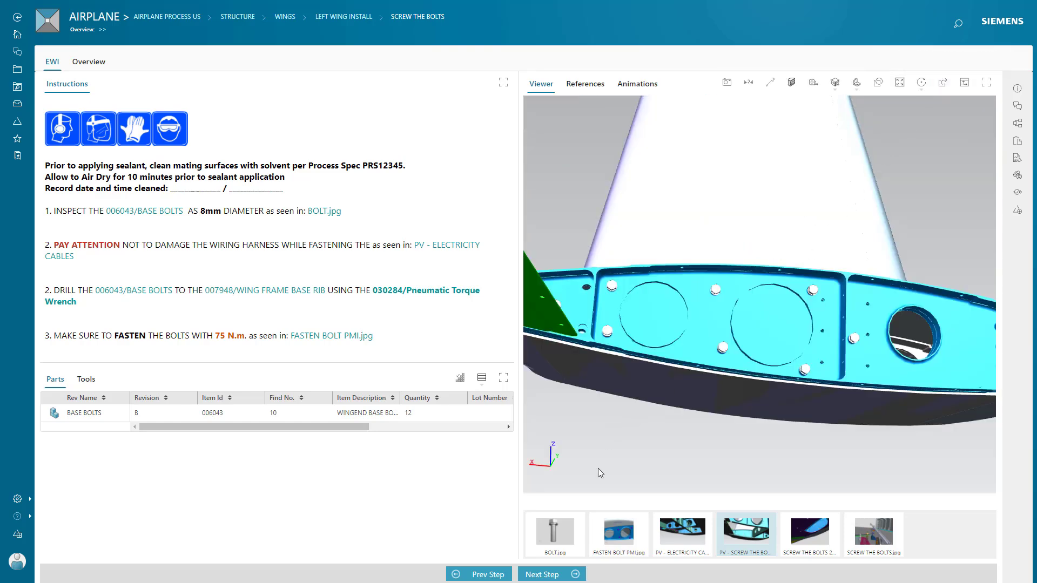
mouse_move(601, 473)
left_mouse_down()
mouse_move(751, 492)
mouse_move(519, 474)
mouse_move(607, 475)
left_mouse_up()
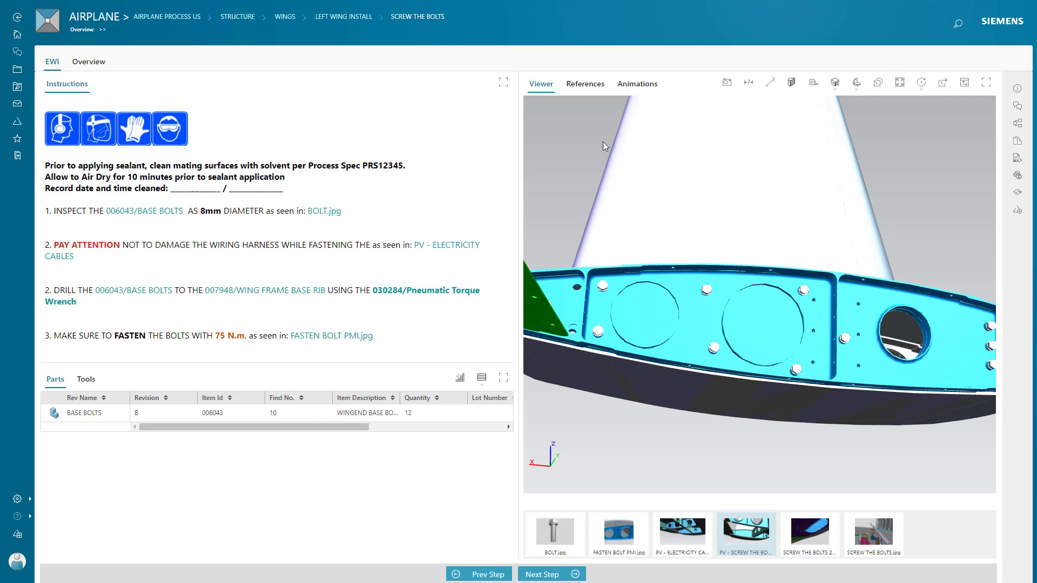
View the reference documents and the short_screw_bolts.mp4 animation of the SCREW THE BOLTS operation
left_click(596, 87)
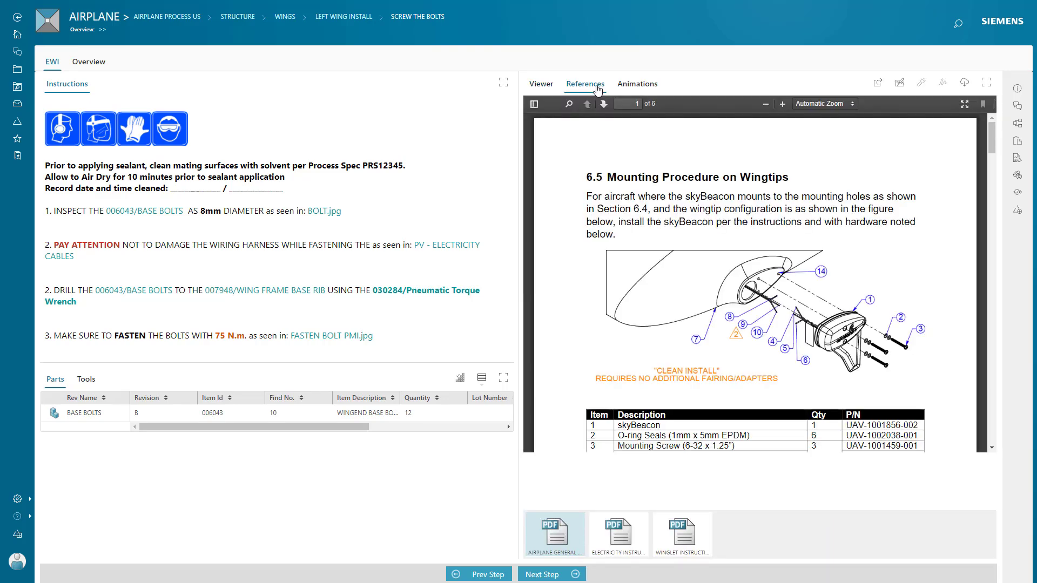
left_click(635, 88)
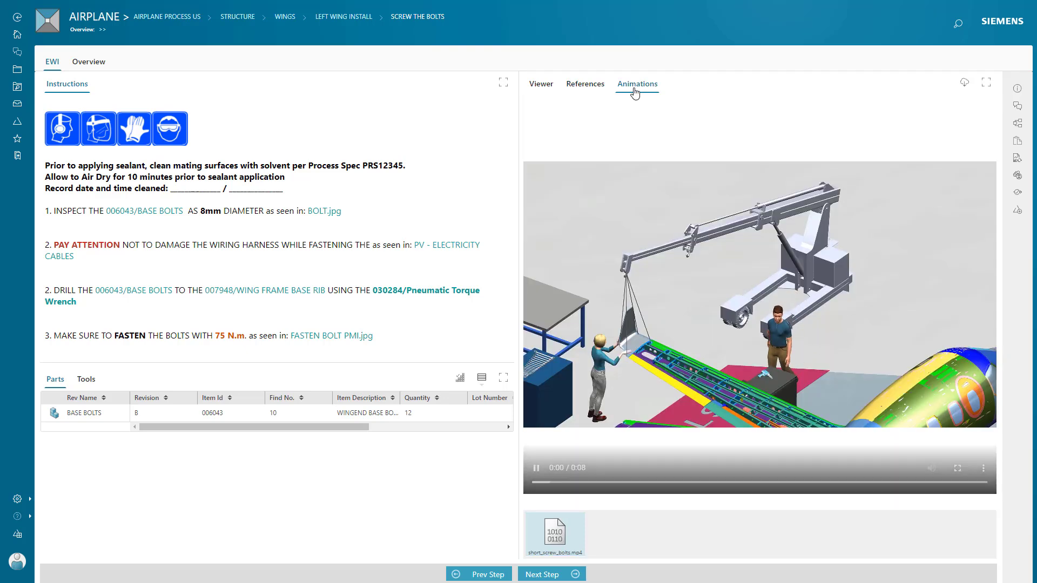